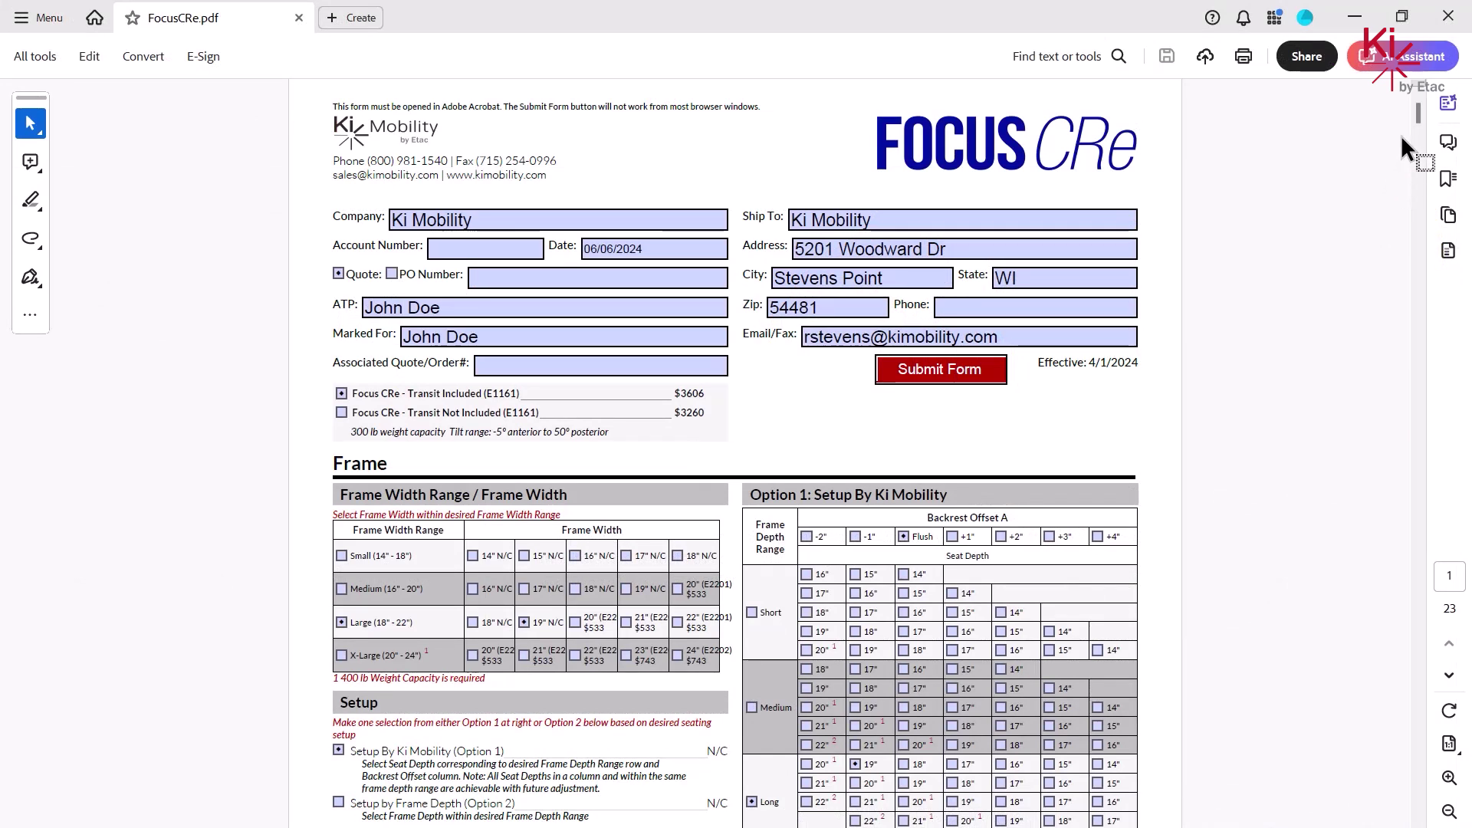
- Scroll the FocusCRe.pdf order form down past the header fields to the Frame section
drag(1418, 116, 1419, 151)
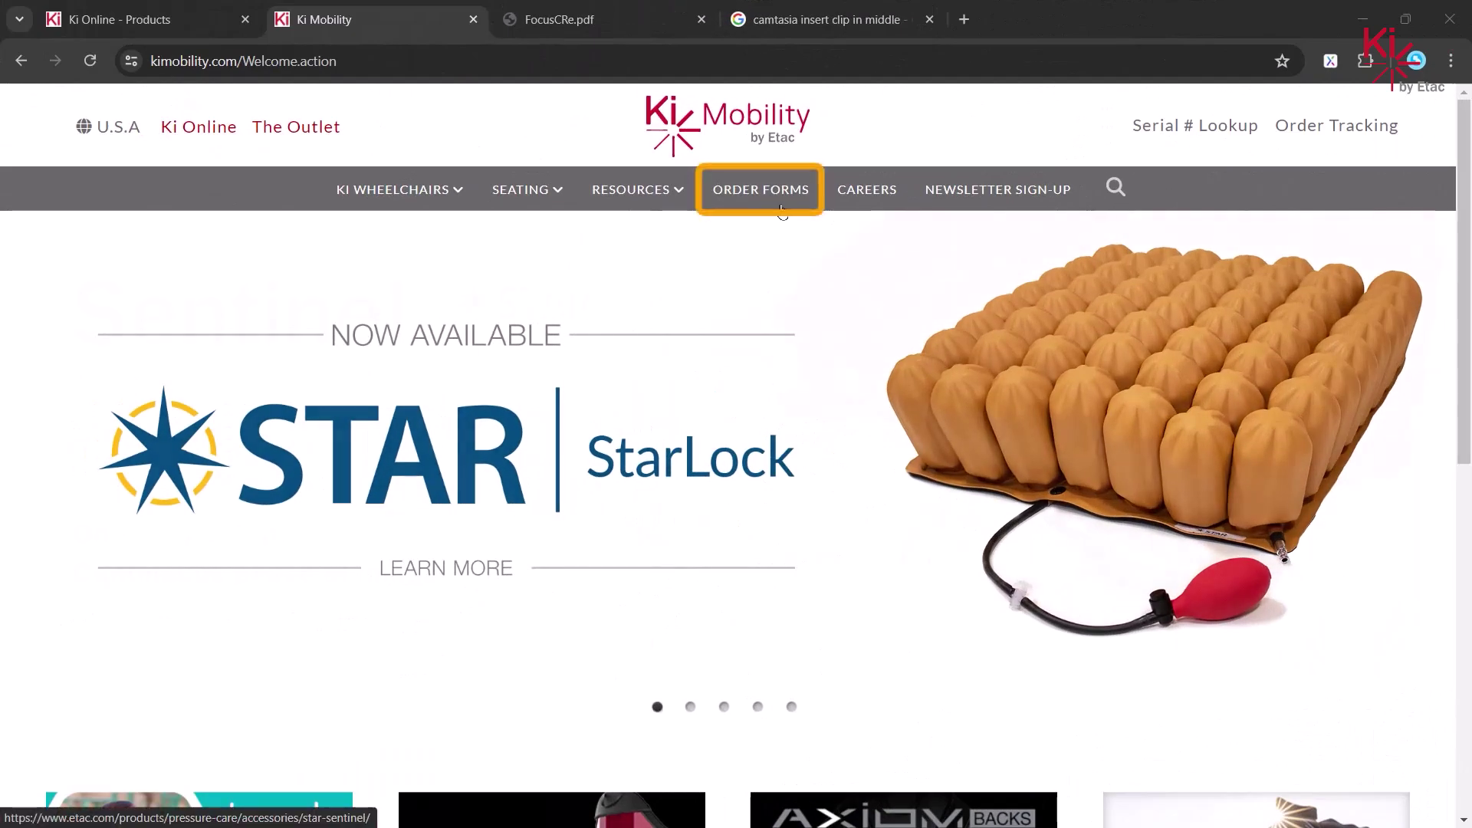
- Browse the Order Forms page, then go to the Ki Online configurator home page
click(776, 198)
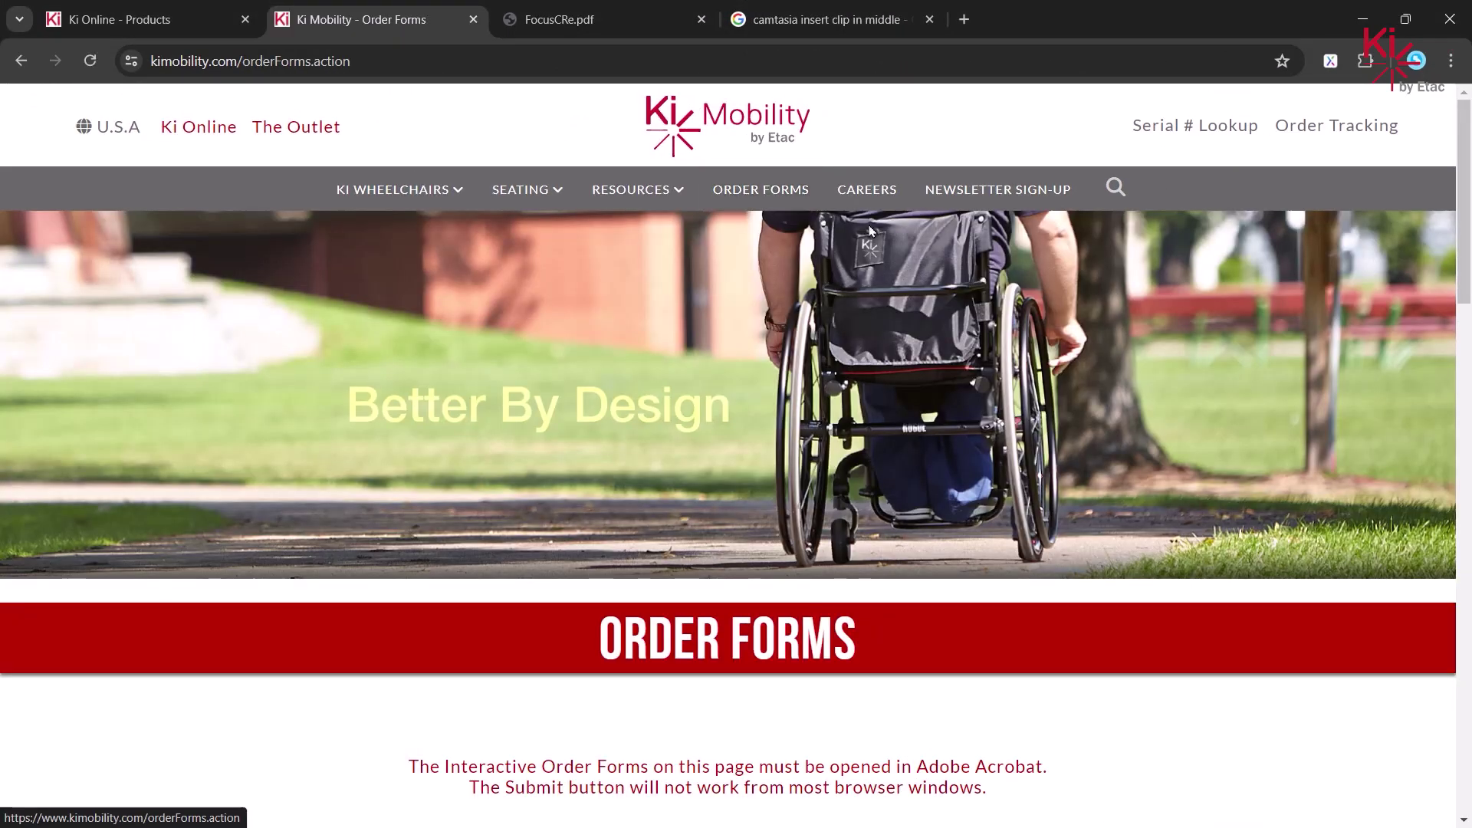
drag(1464, 239, 1465, 492)
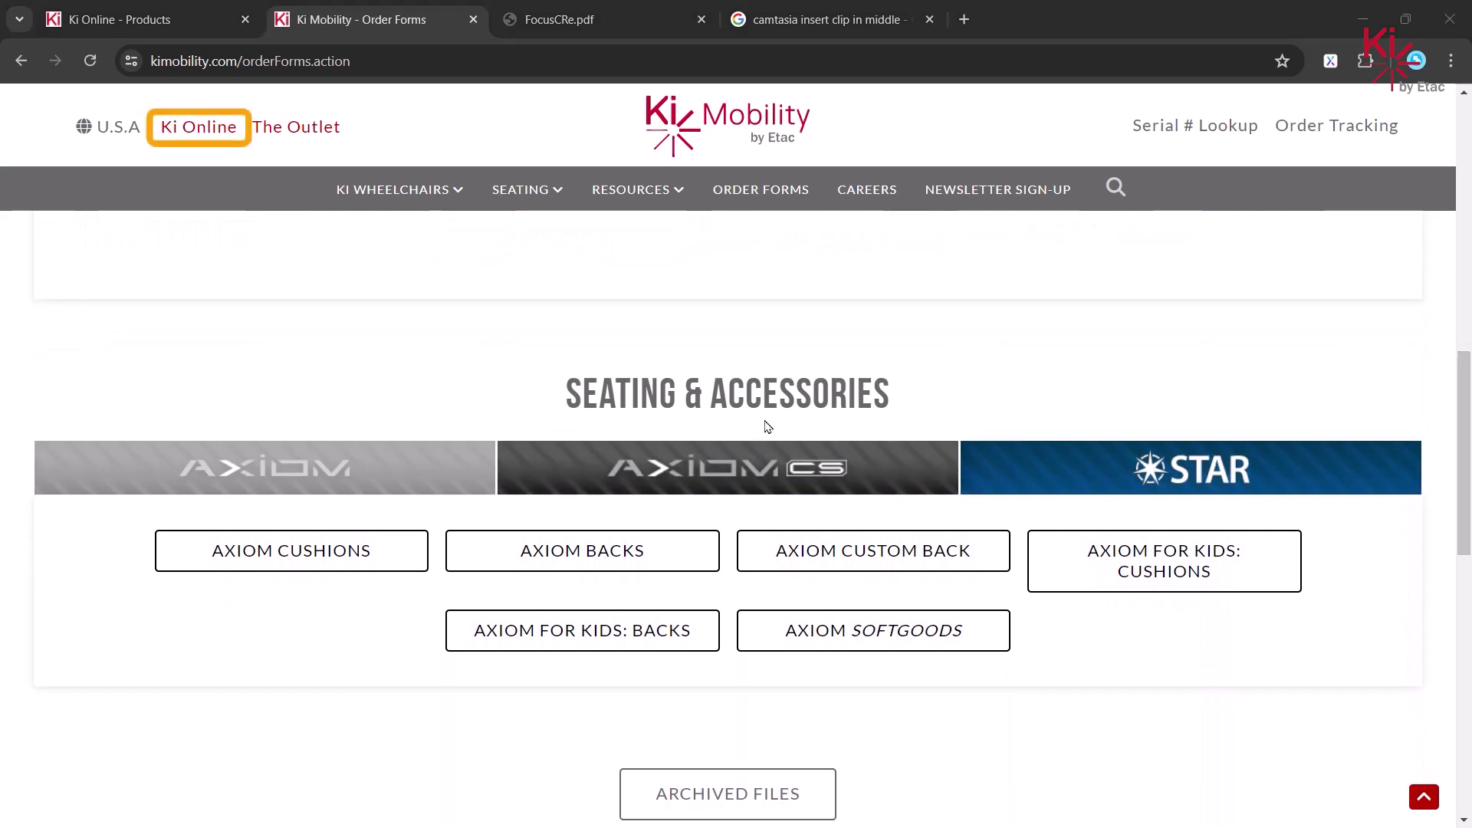
click(181, 129)
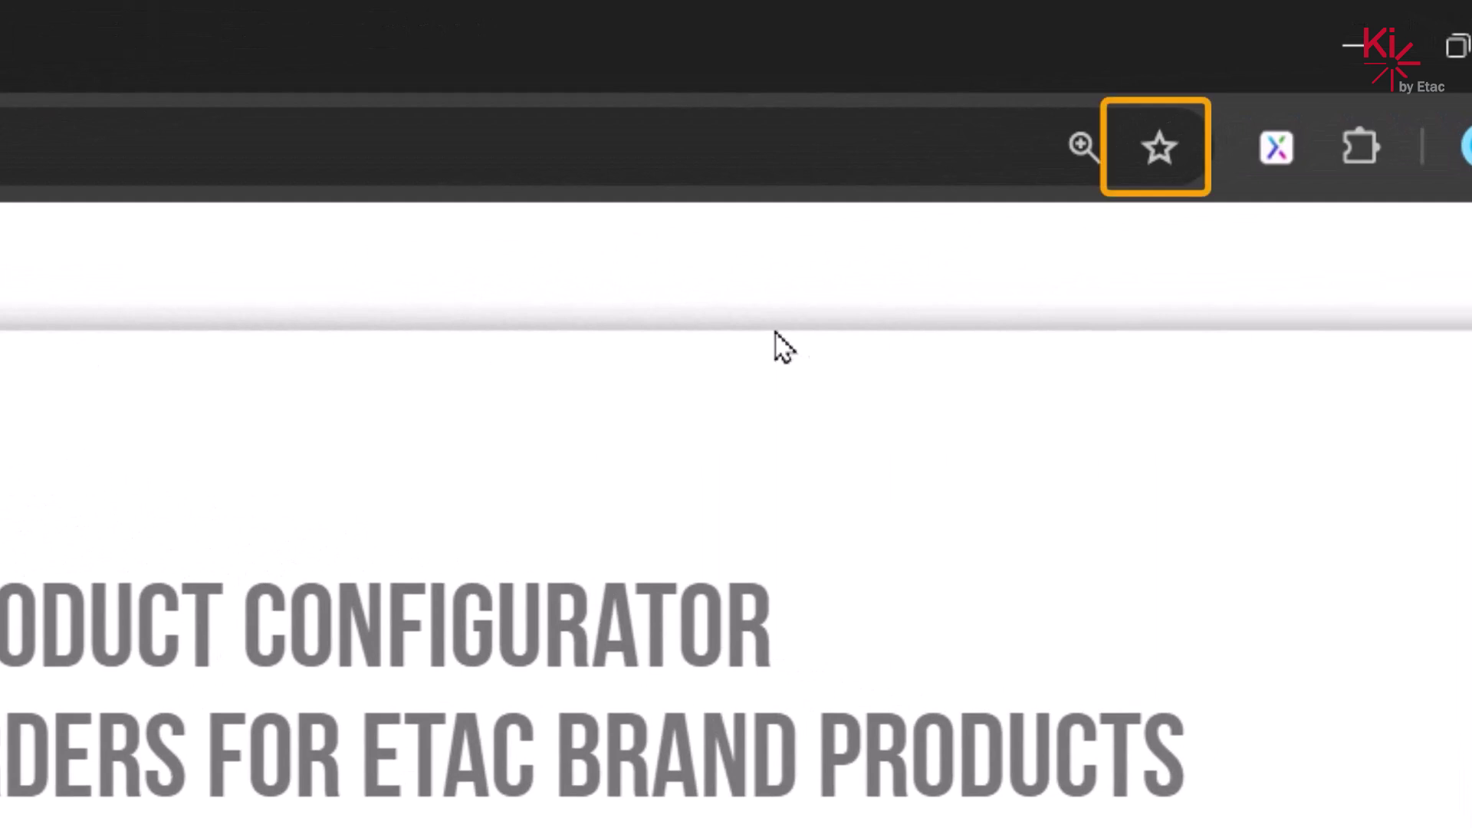
- Bookmark the page as 'Ki Online - Home' on the Bookmarks bar
click(1160, 153)
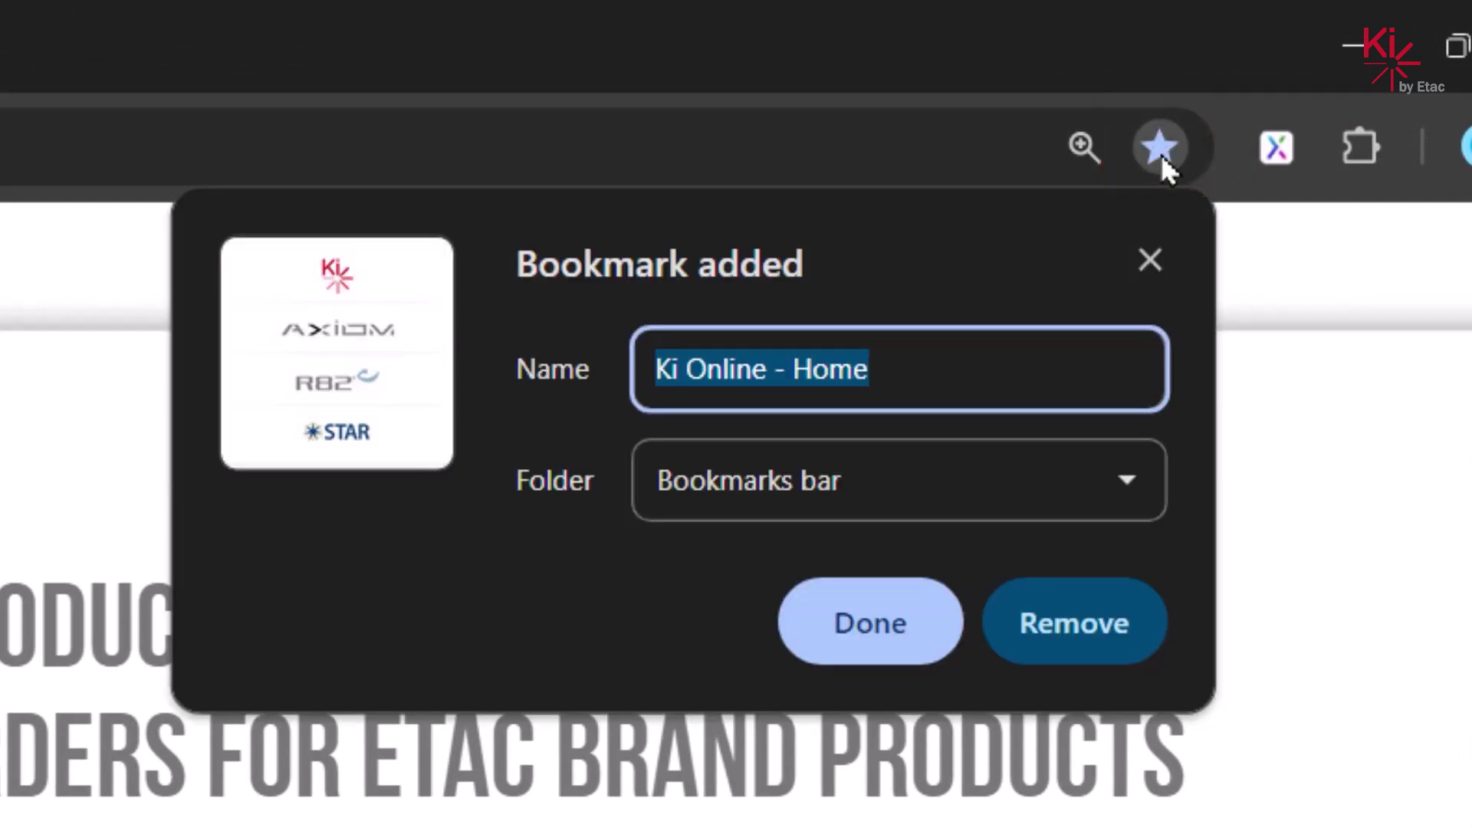
click(878, 639)
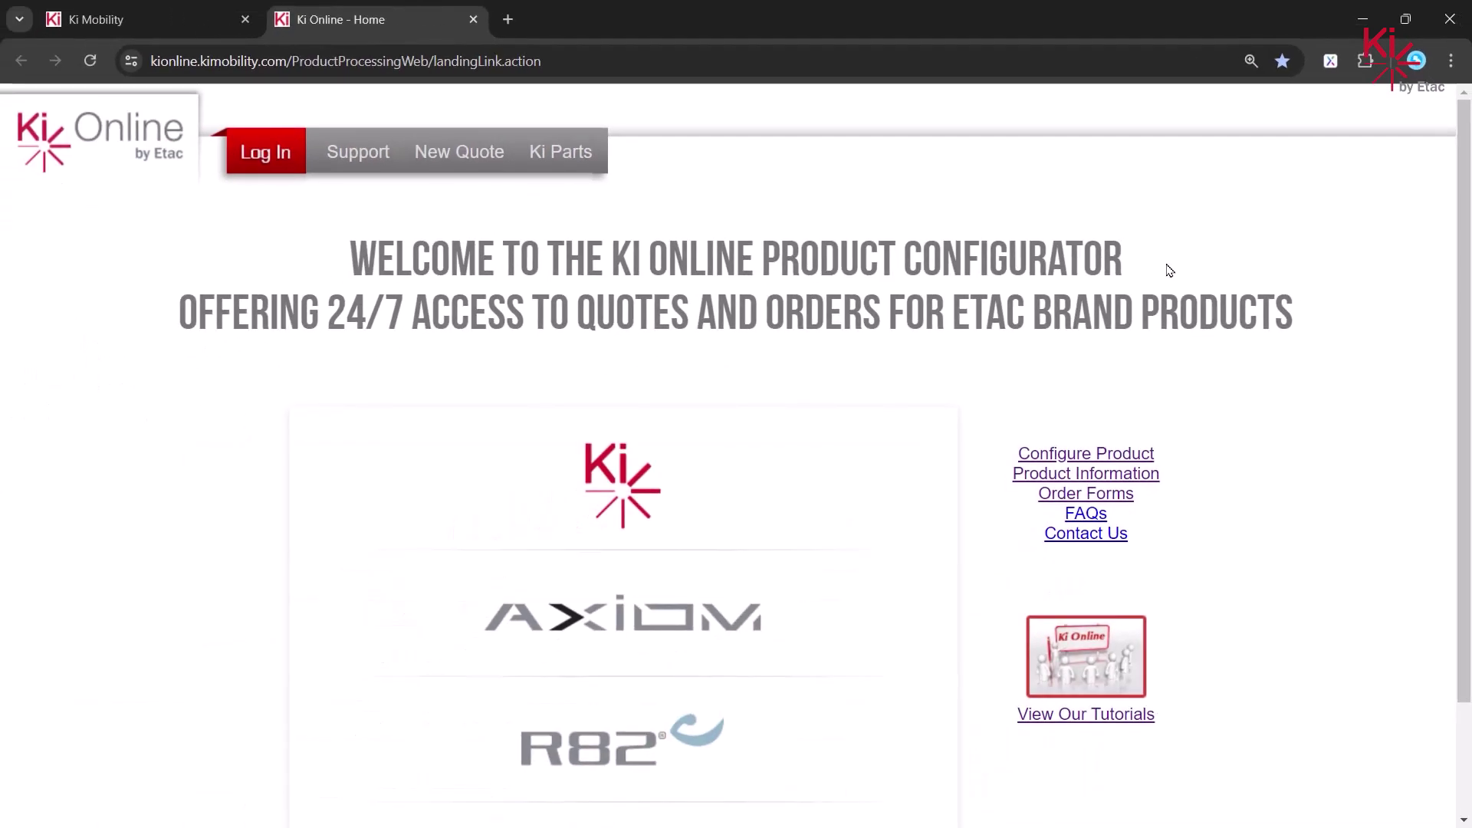
- Log in to Ki Online with the saved credentials and start a New Quote
click(265, 153)
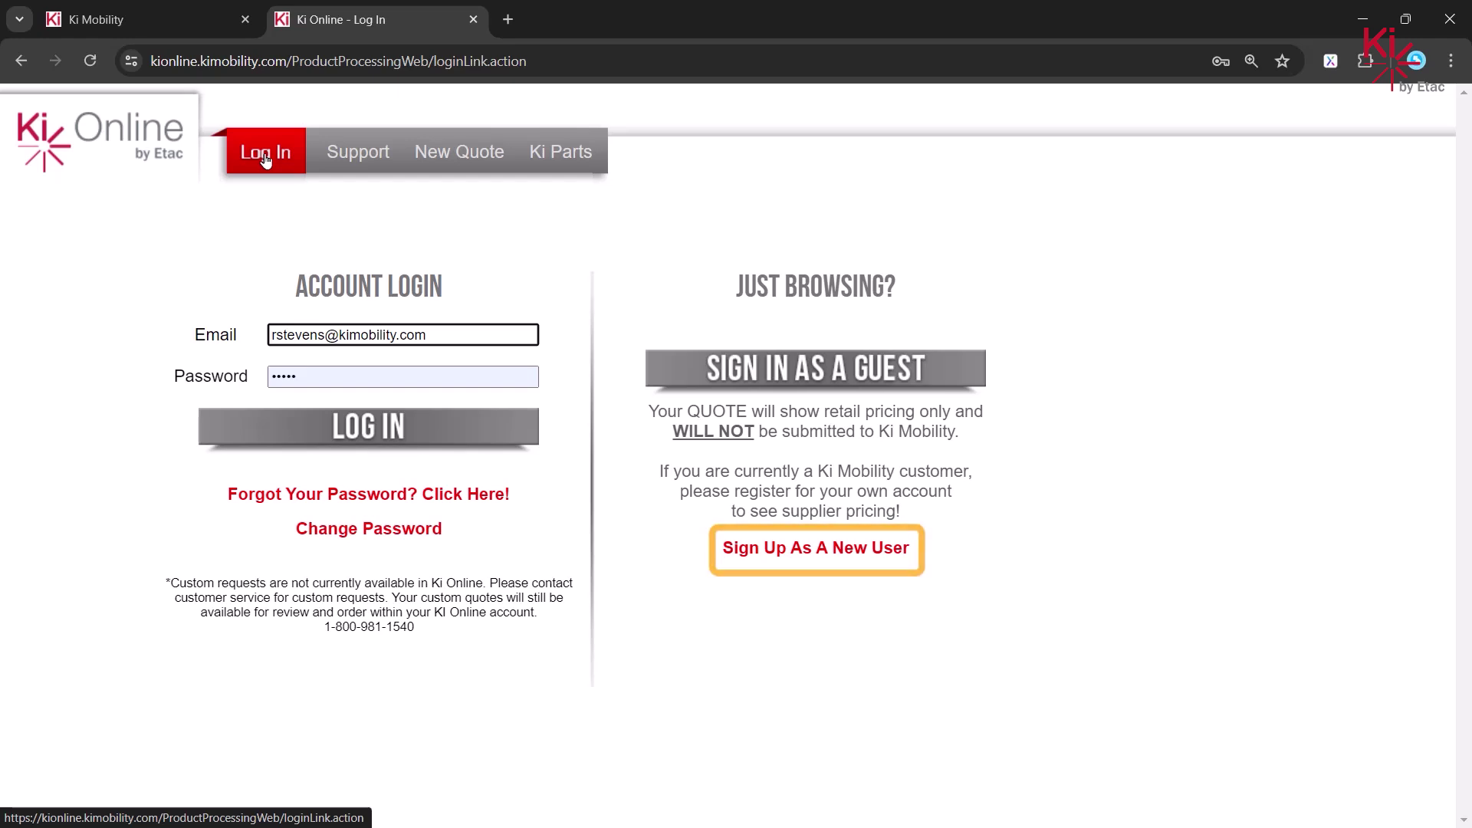
click(341, 433)
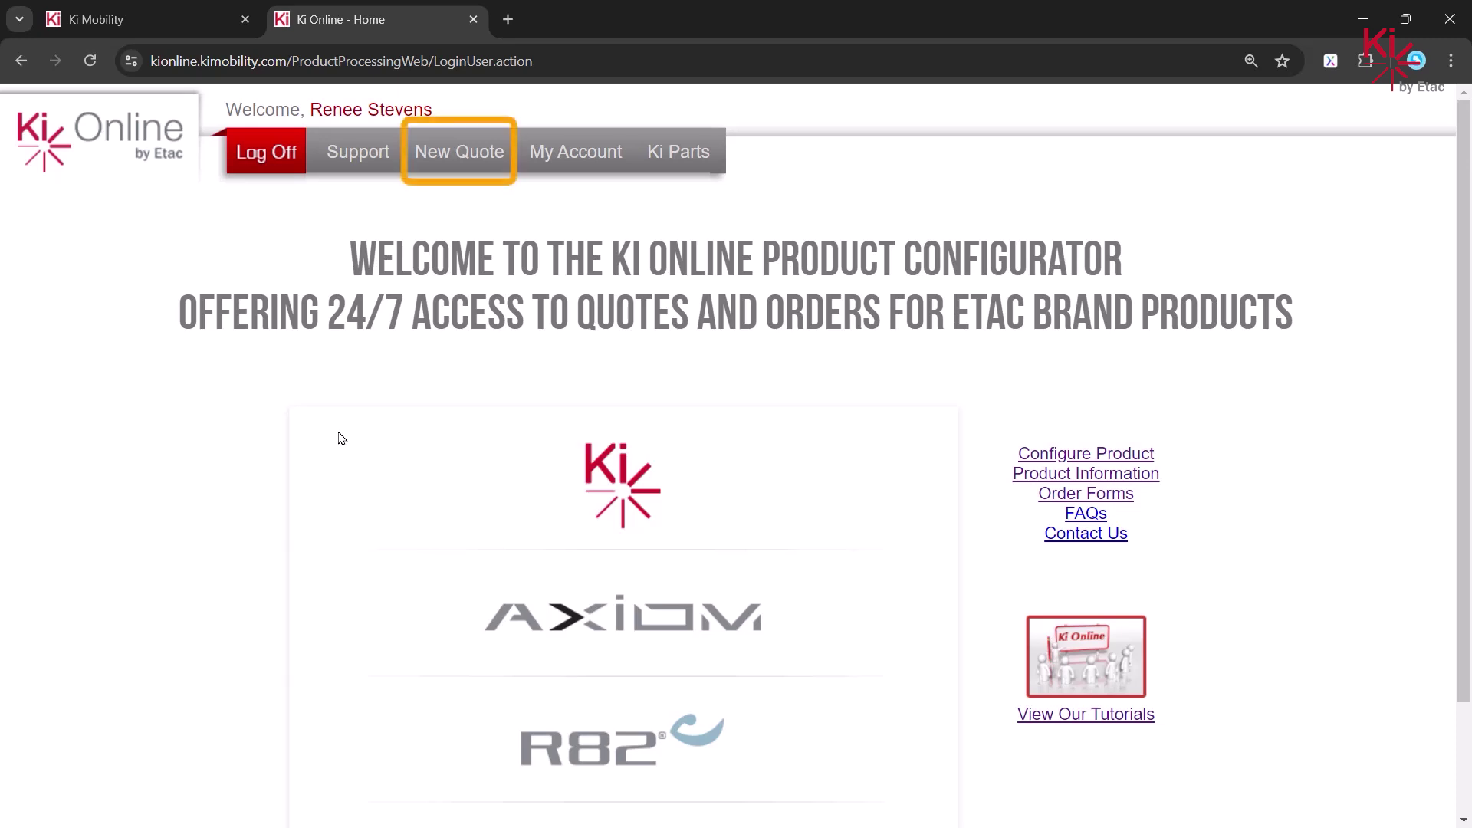
click(483, 151)
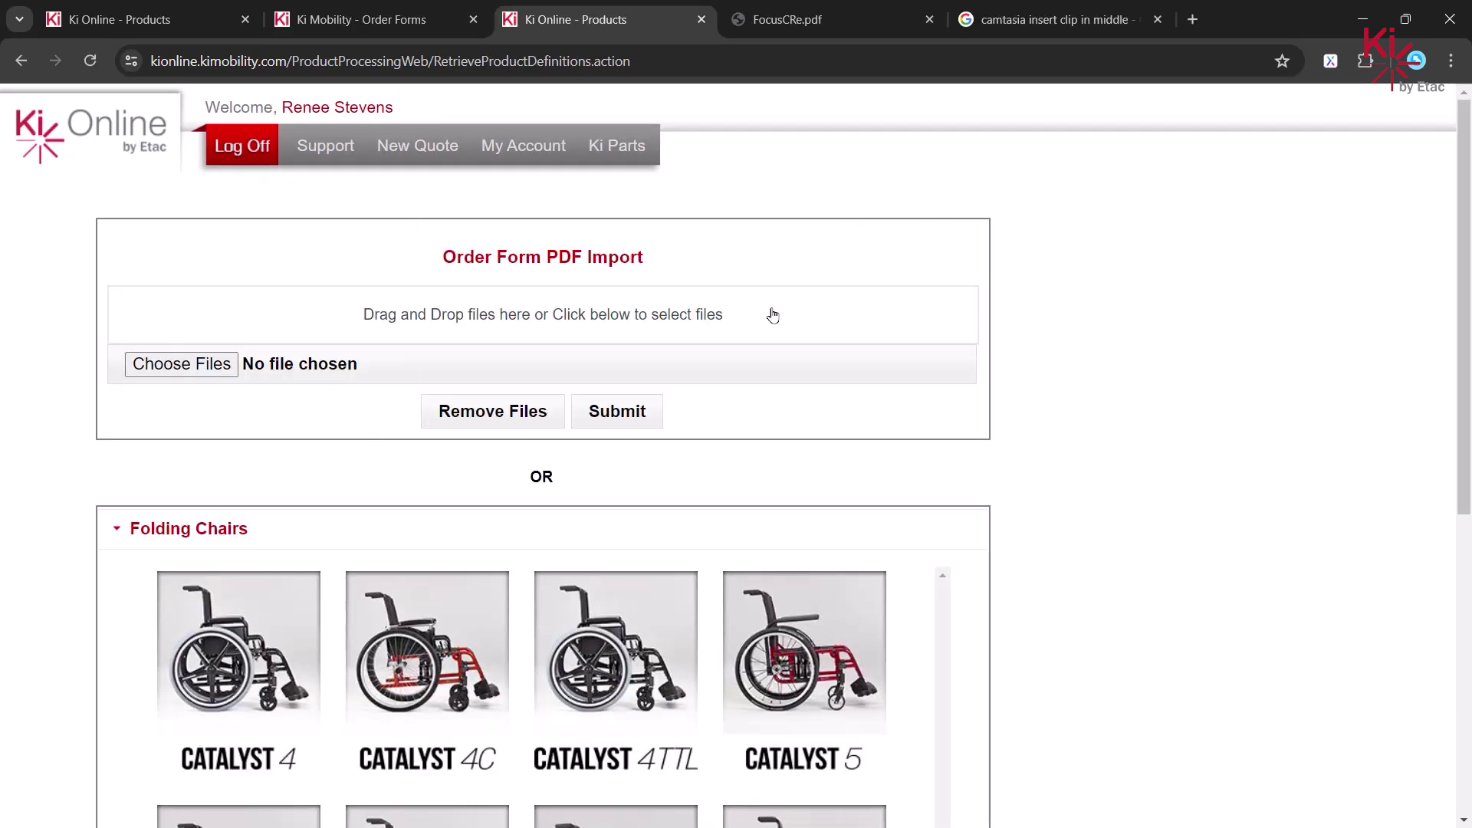
- Expand the Tilt In Space, Seating, Walking and Strollers & Seating product groups
scroll(1448, 326, down, 3)
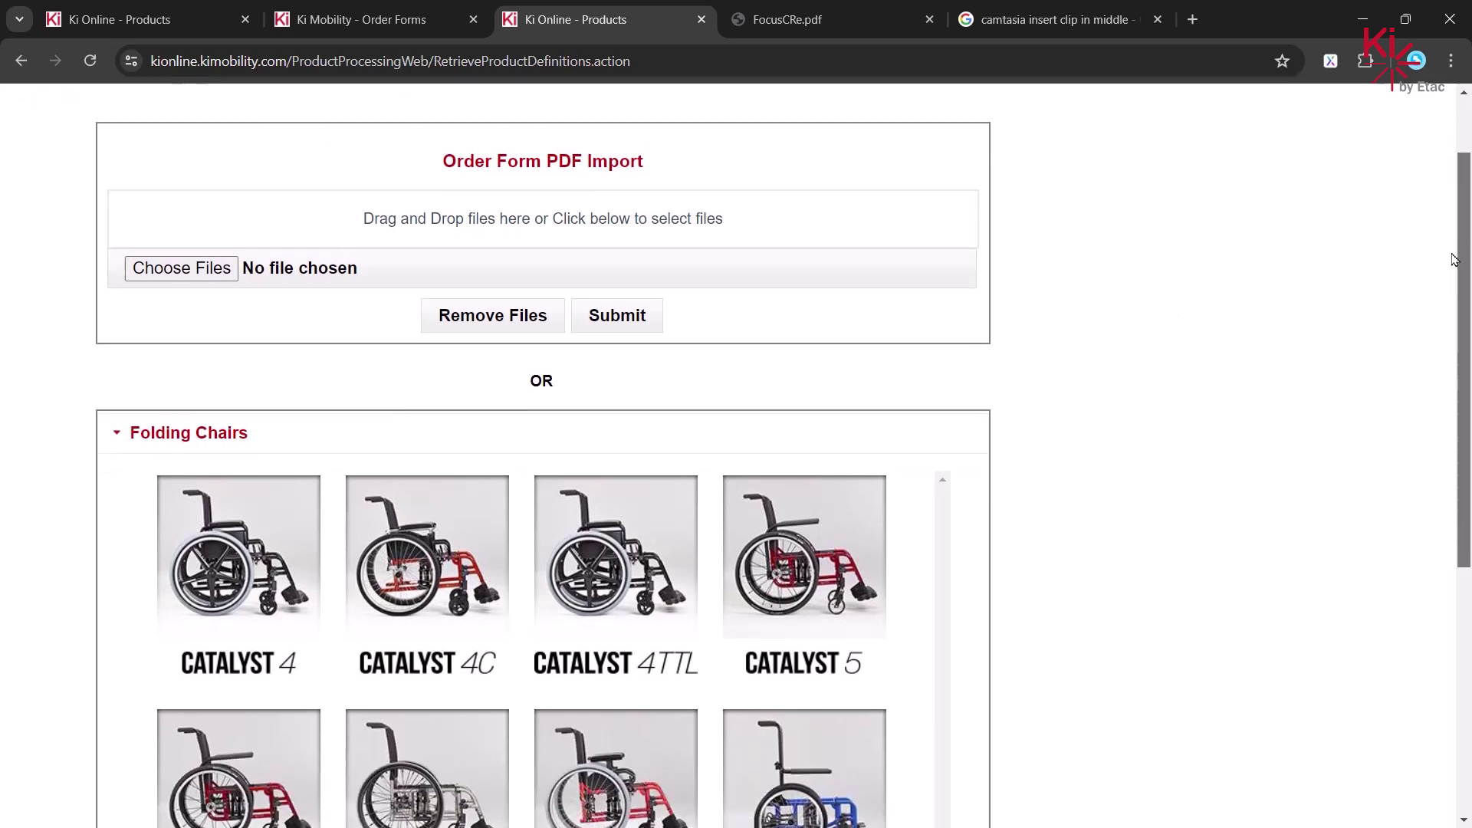
scroll(1437, 384, down, 4)
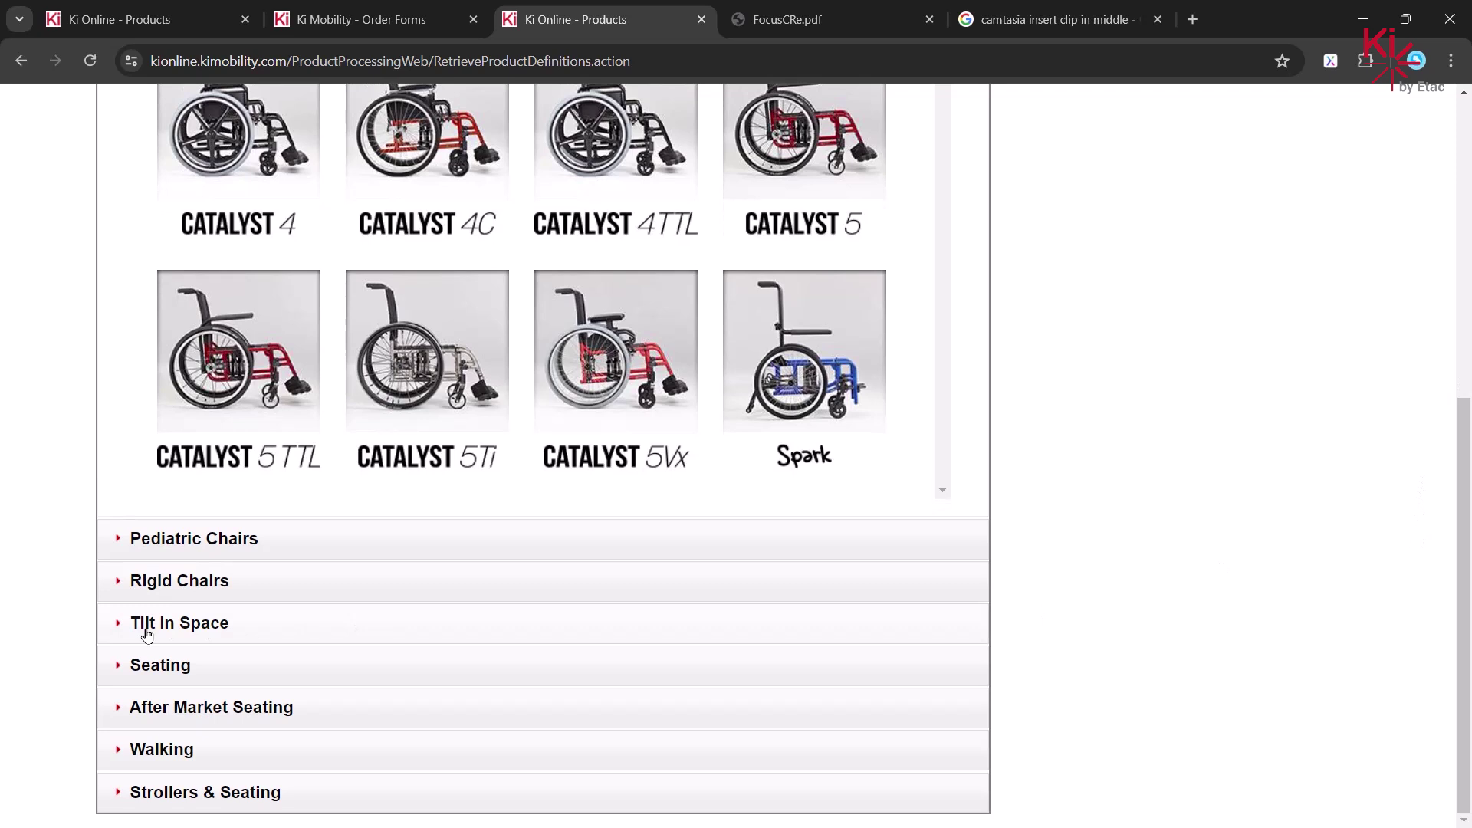
click(112, 627)
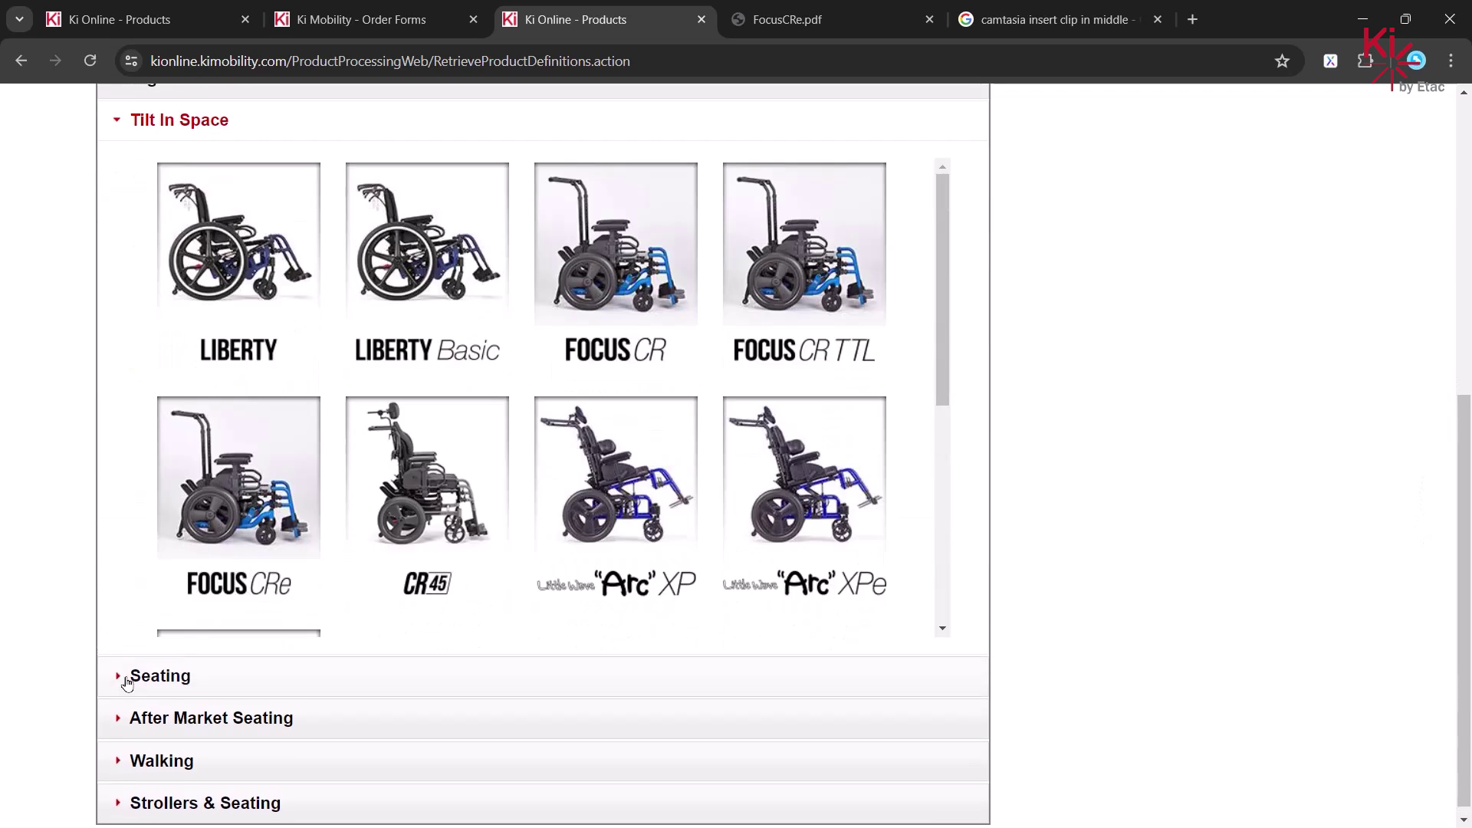
click(119, 683)
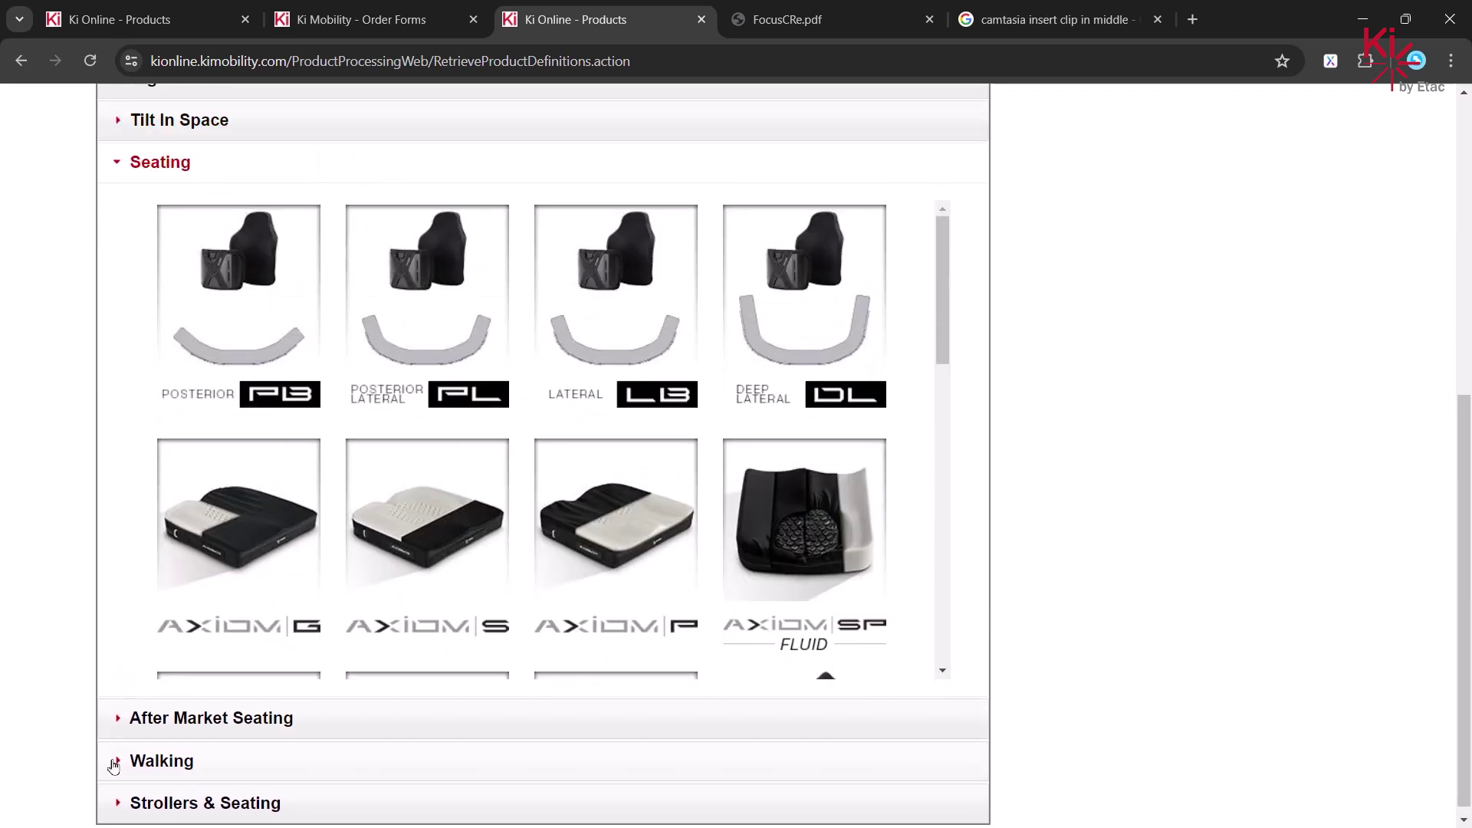
click(115, 761)
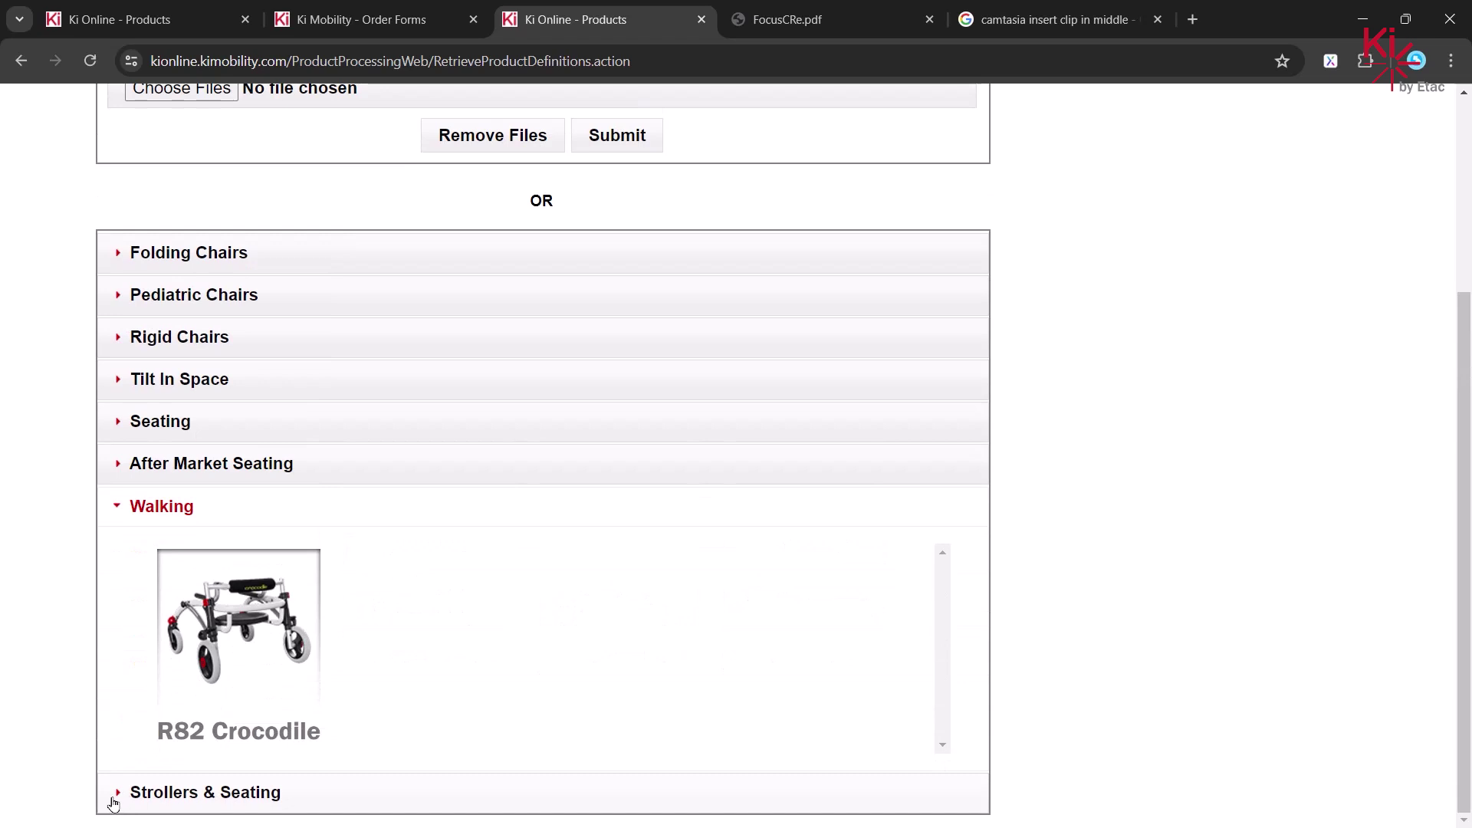
click(113, 799)
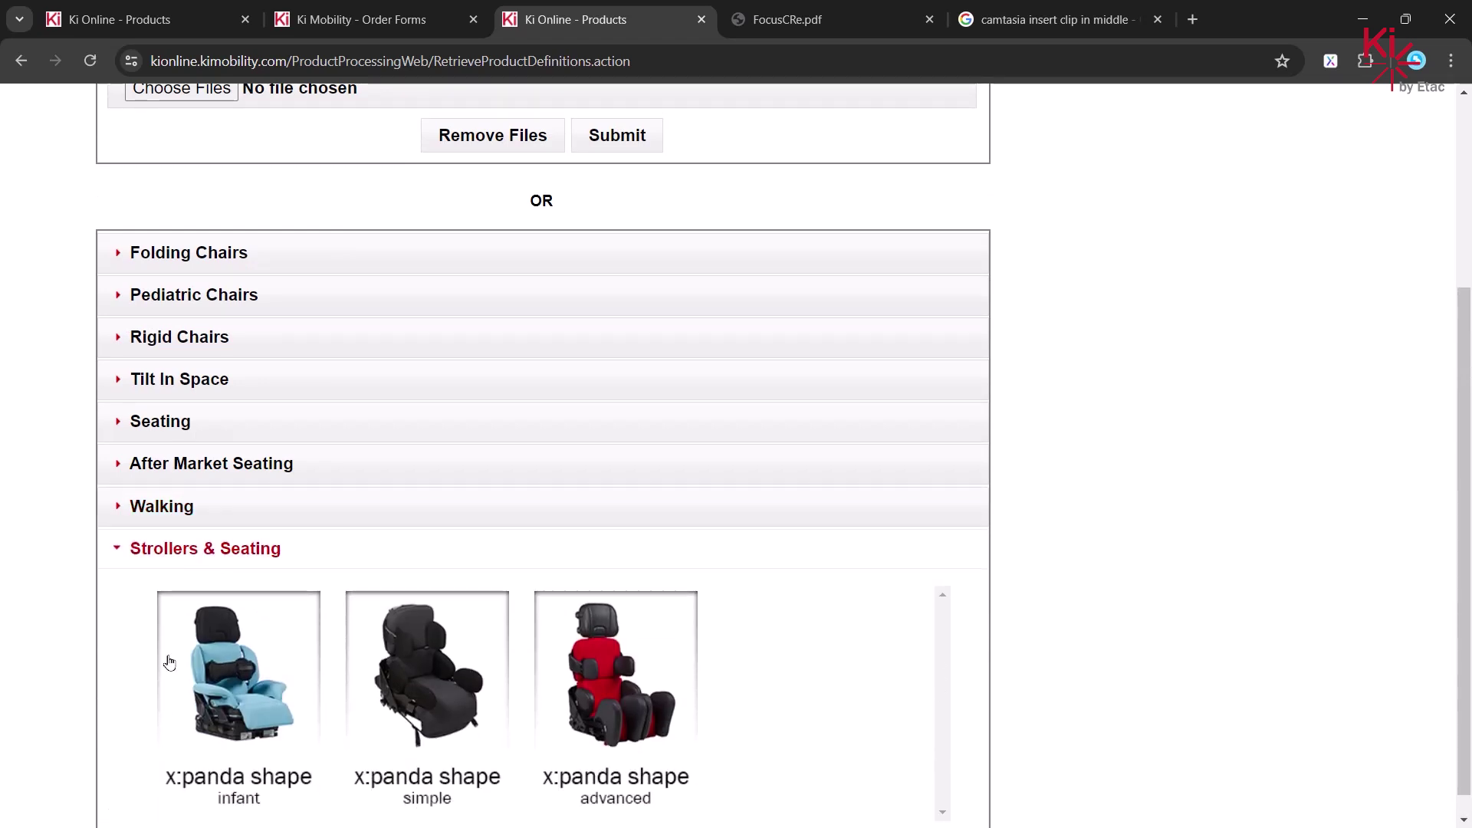
- Reopen Tilt In Space and start a quote for the FOCUS CRe chair
click(119, 387)
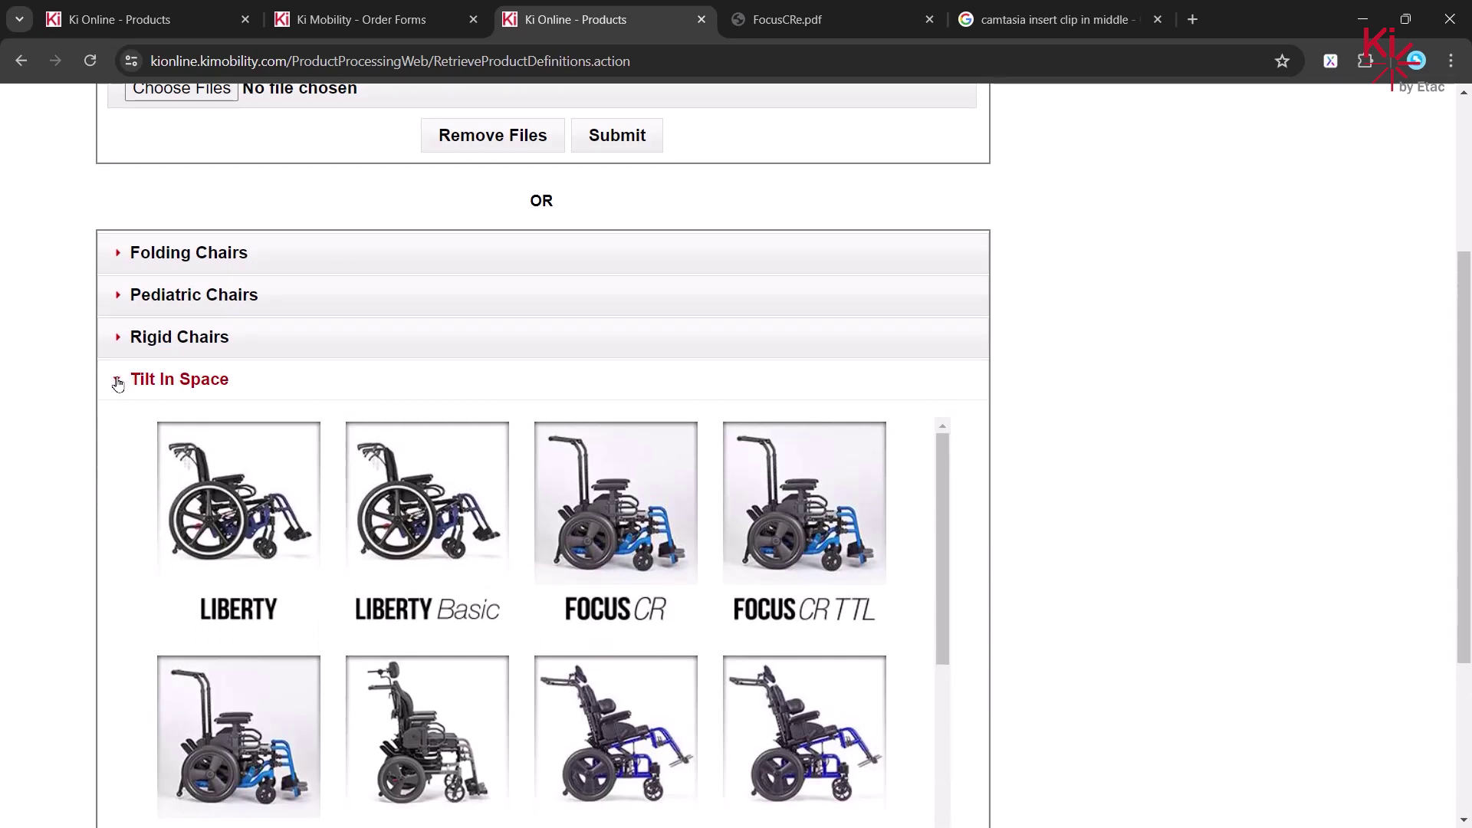
scroll(120, 385, down, 3)
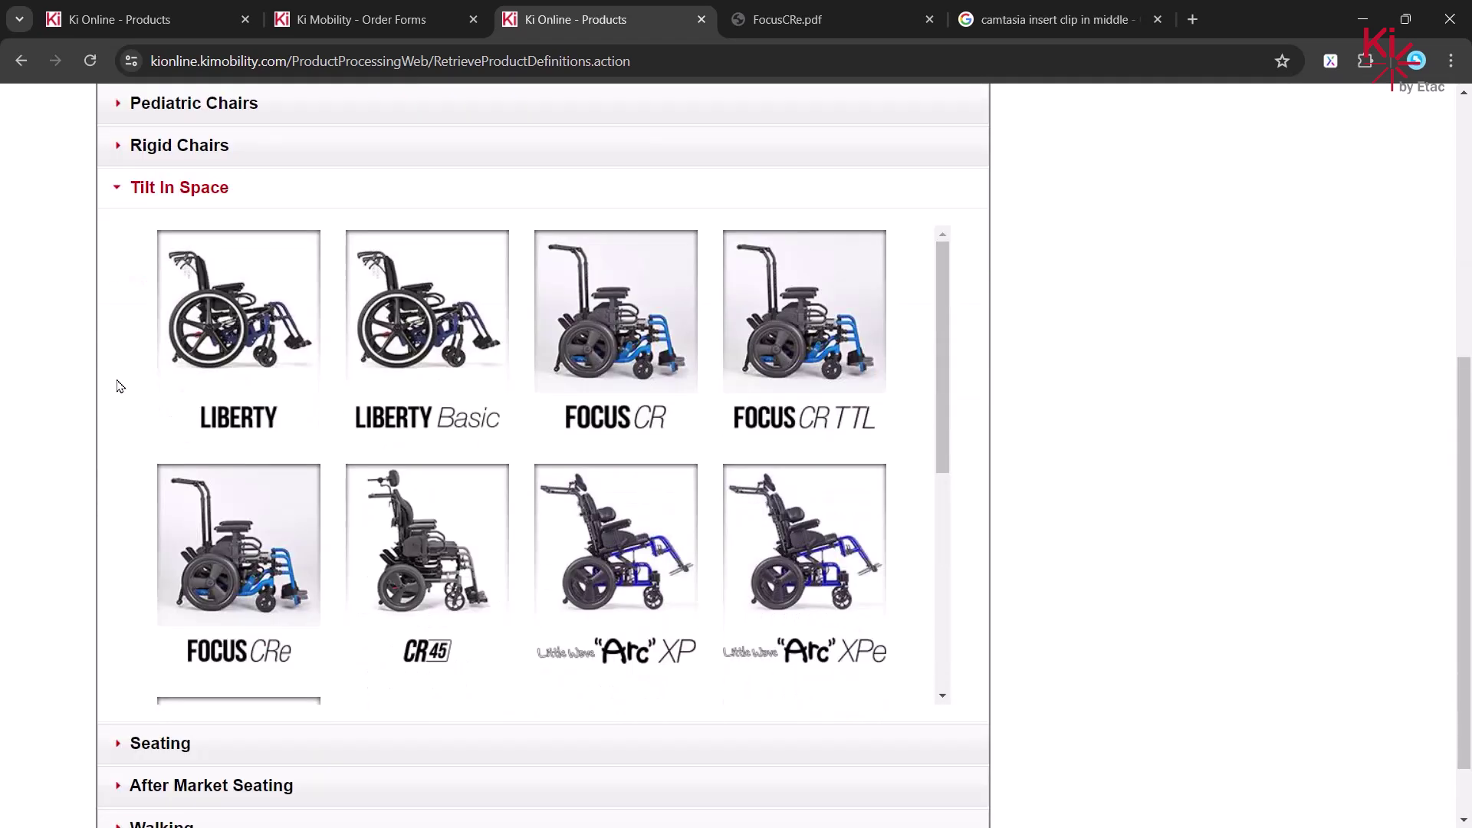
click(241, 554)
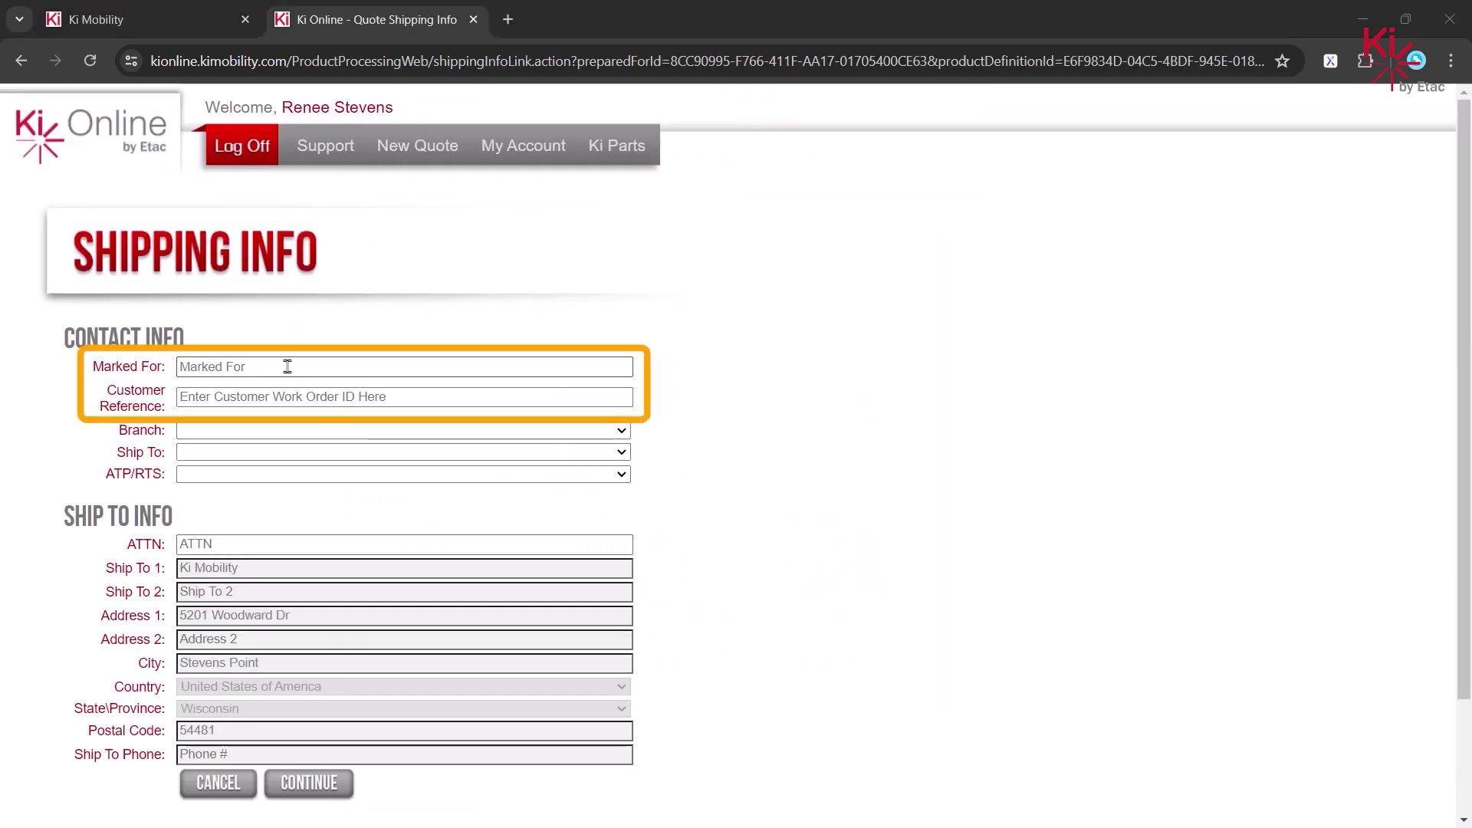
- Fill in the Marked For name and the Customer Reference number
click(286, 365)
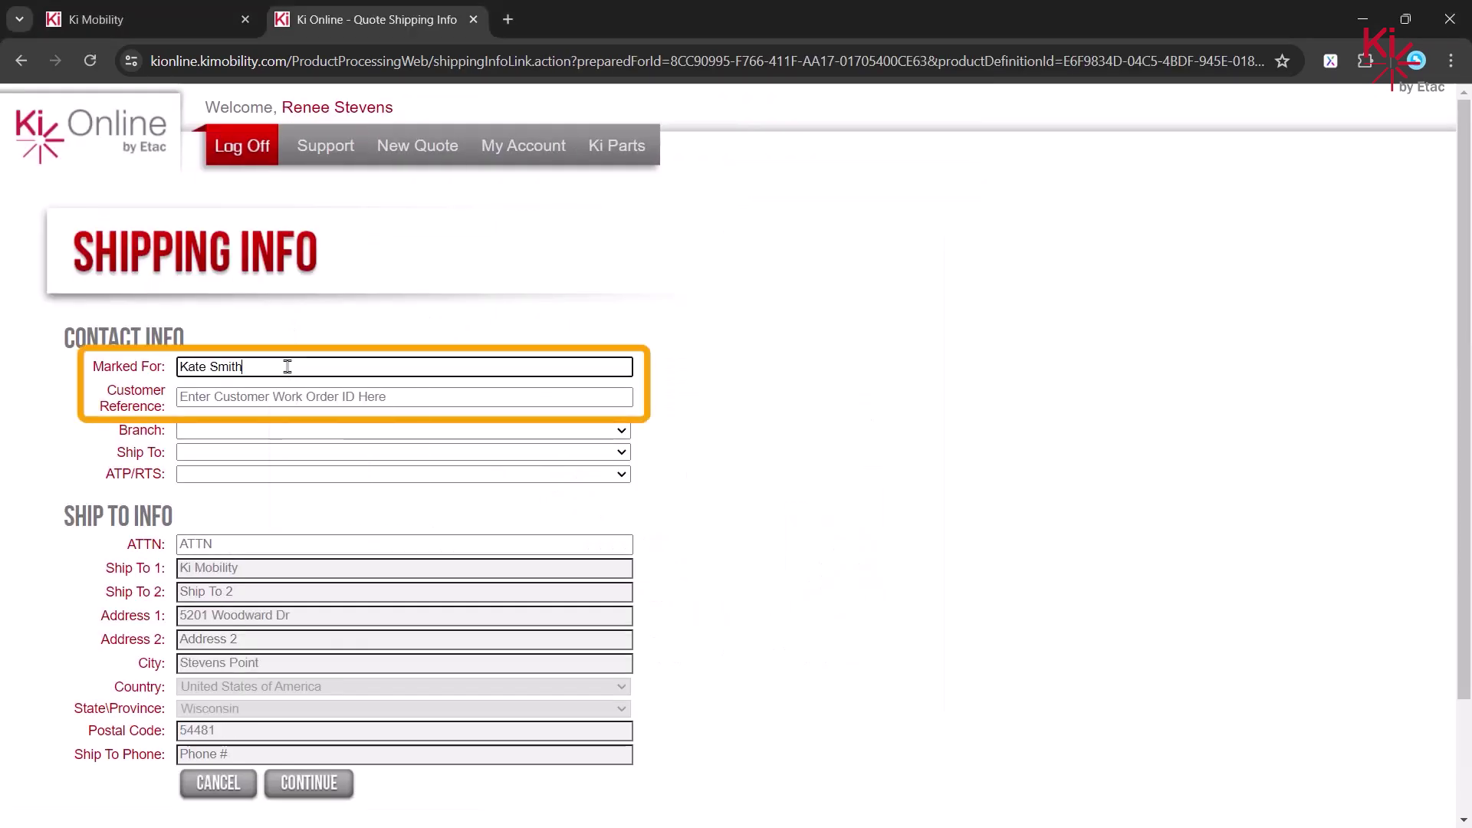
click(289, 395)
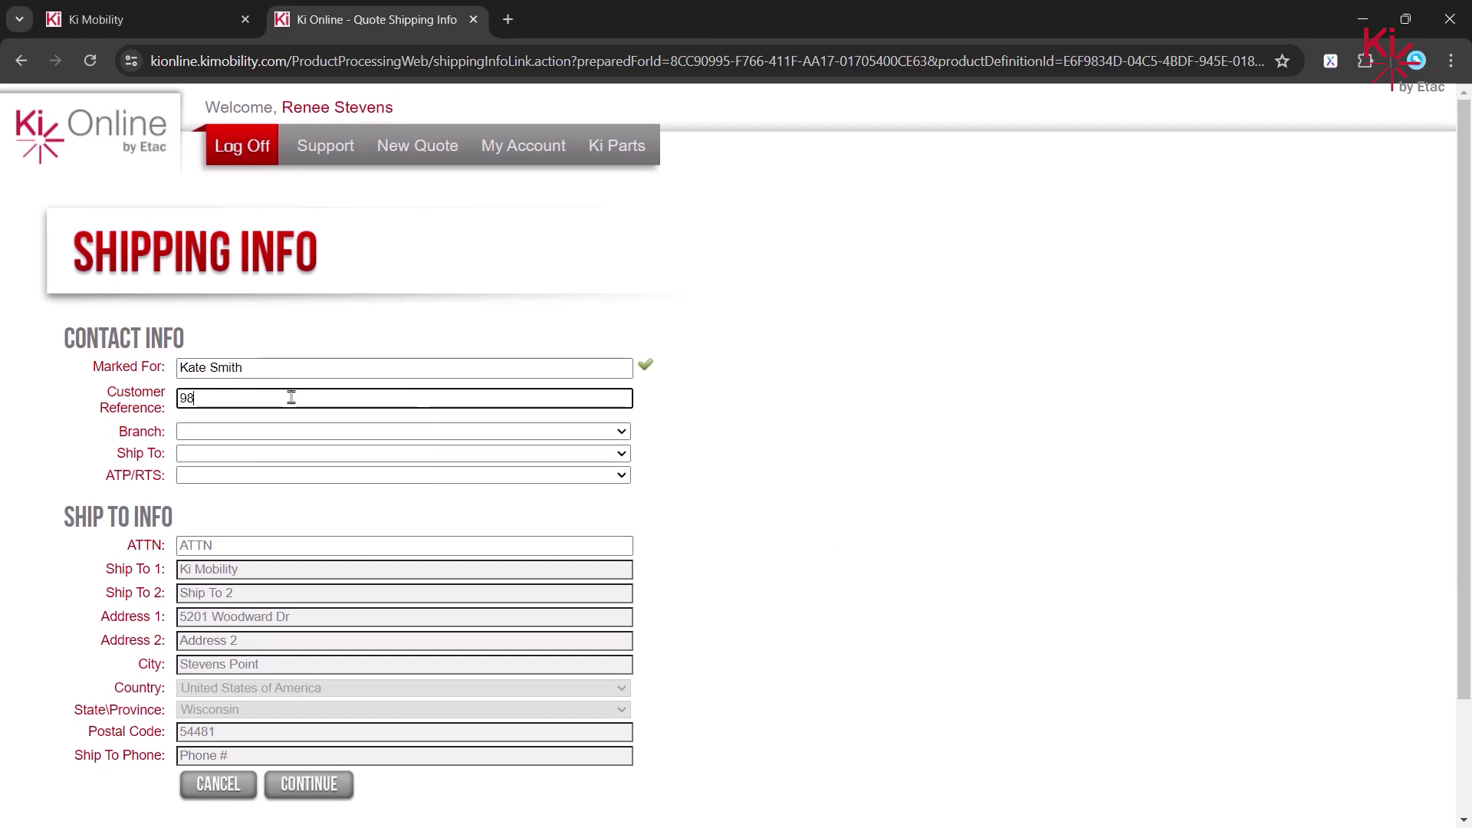
- Set both the branch and the ship-to destination to Ki Mobility
click(318, 431)
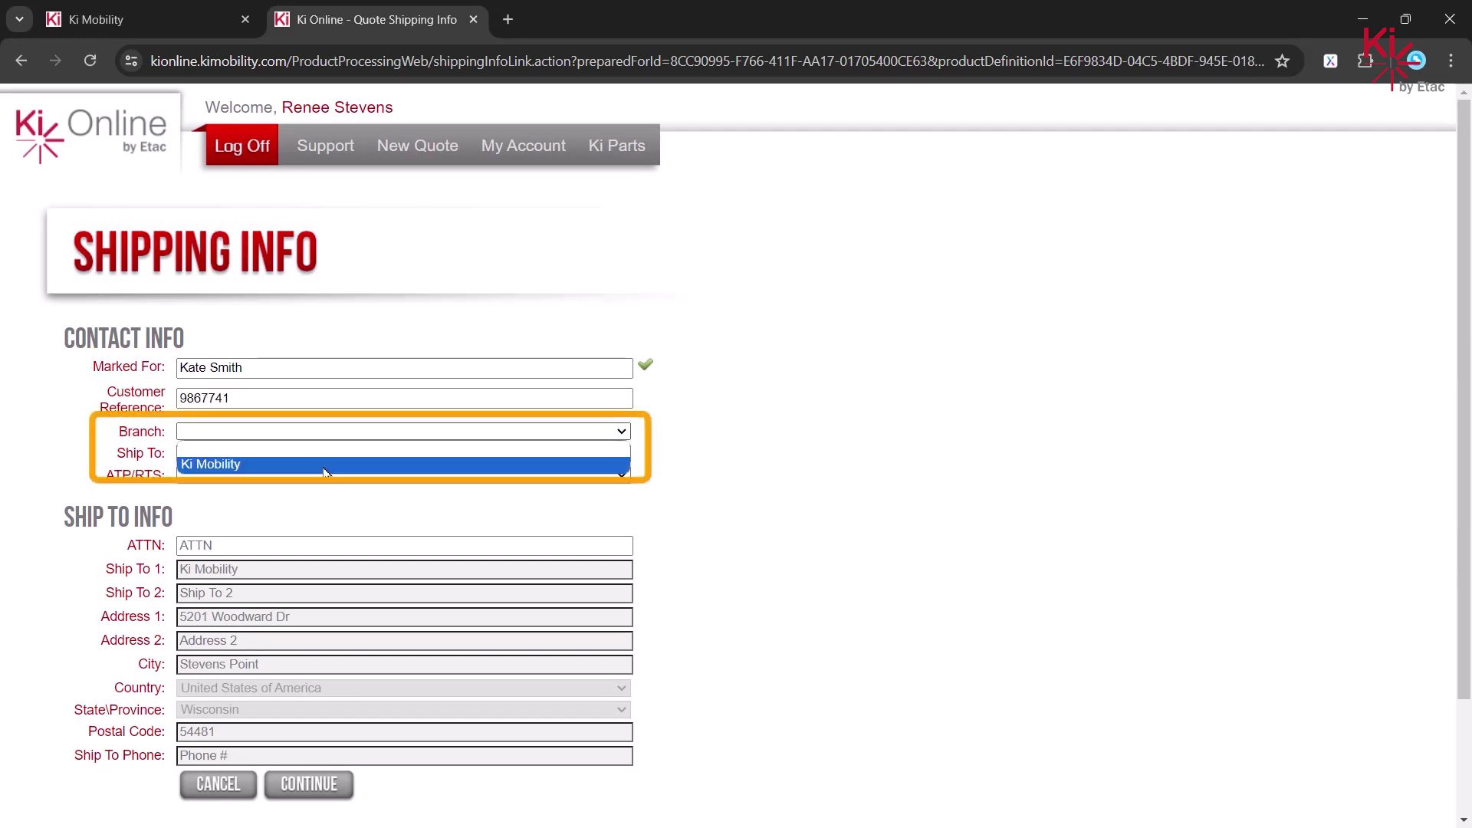
click(326, 465)
click(331, 453)
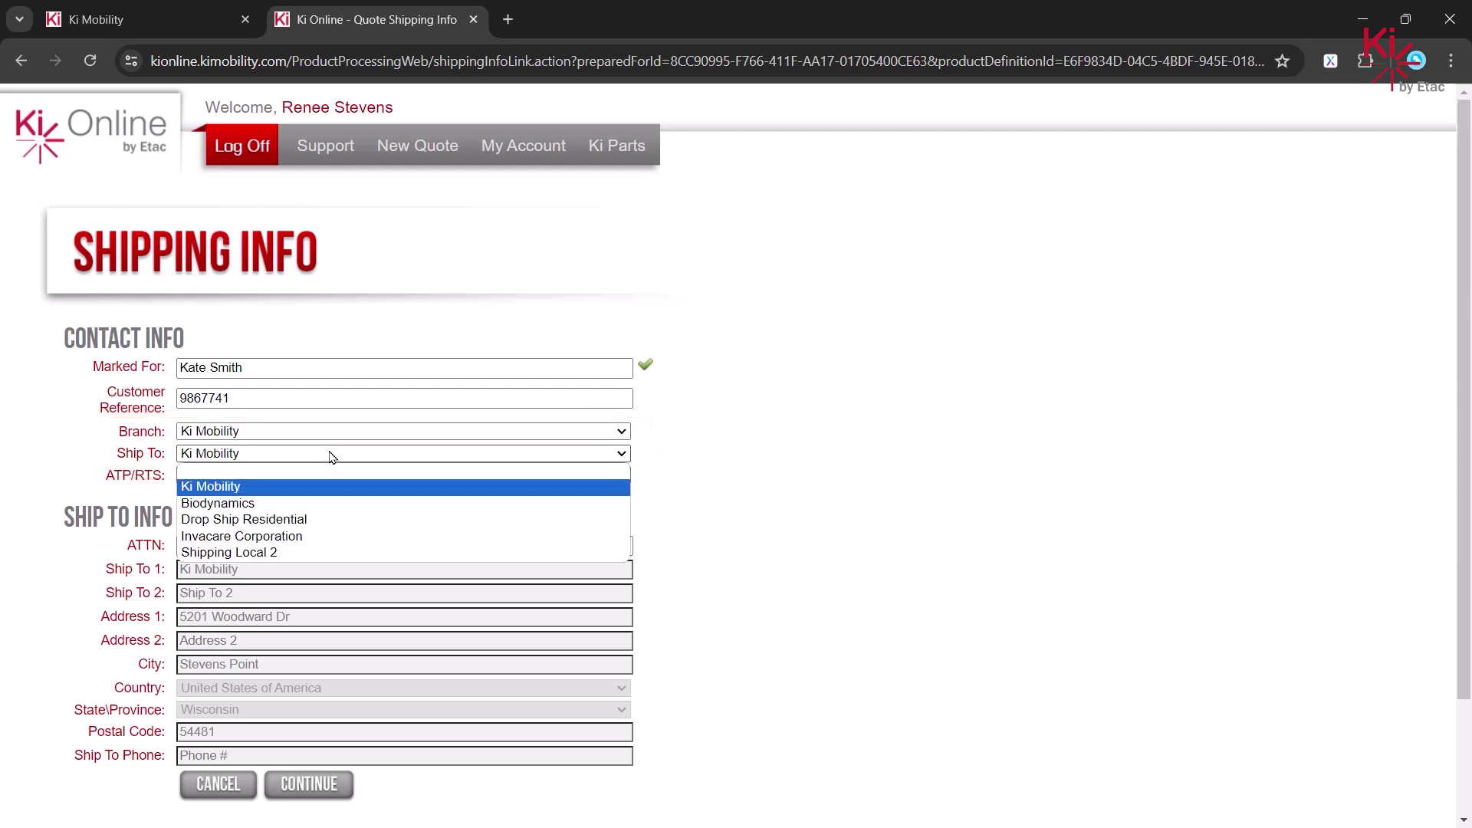
click(313, 522)
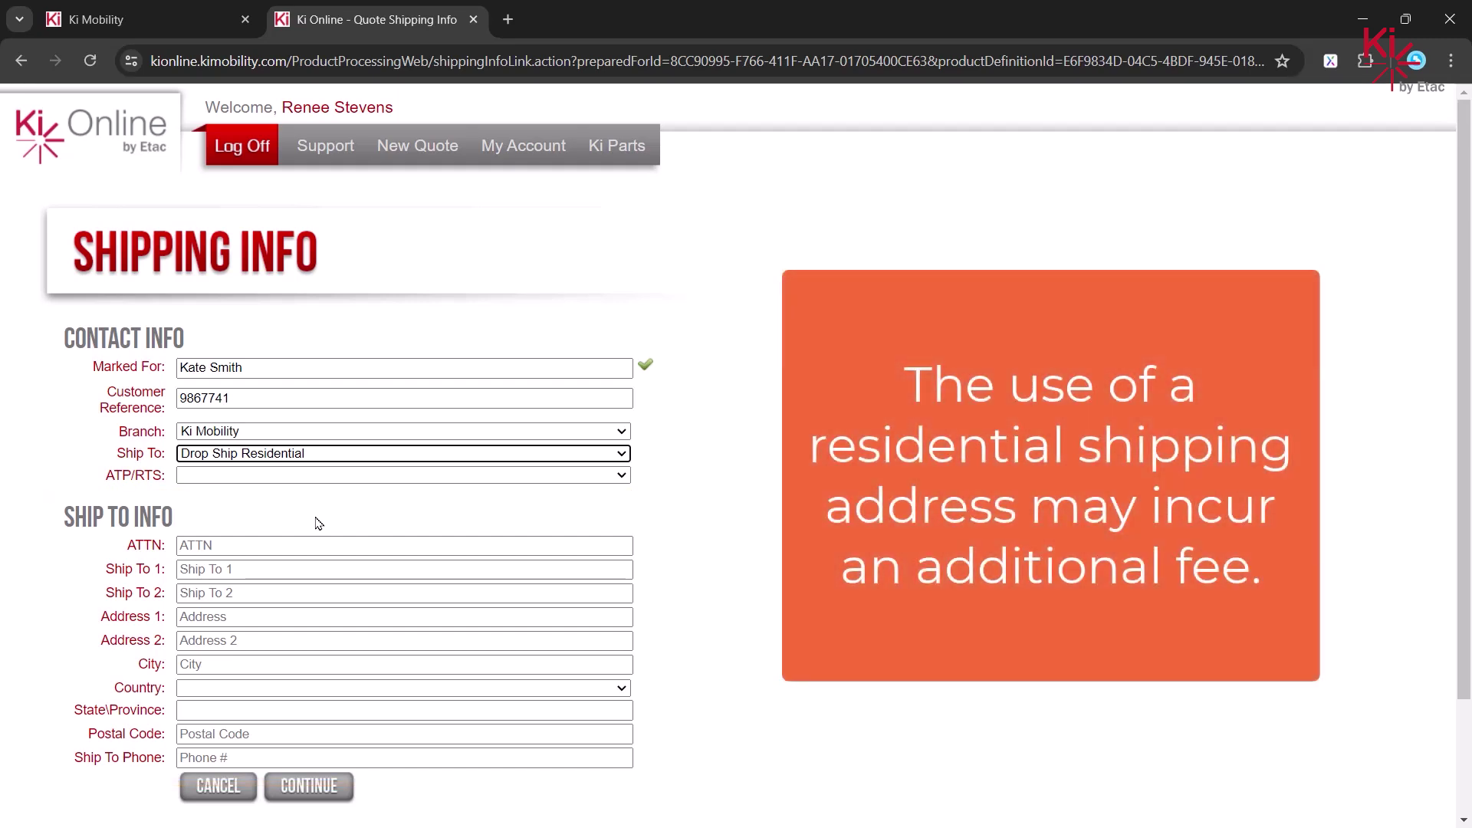
click(377, 455)
click(341, 486)
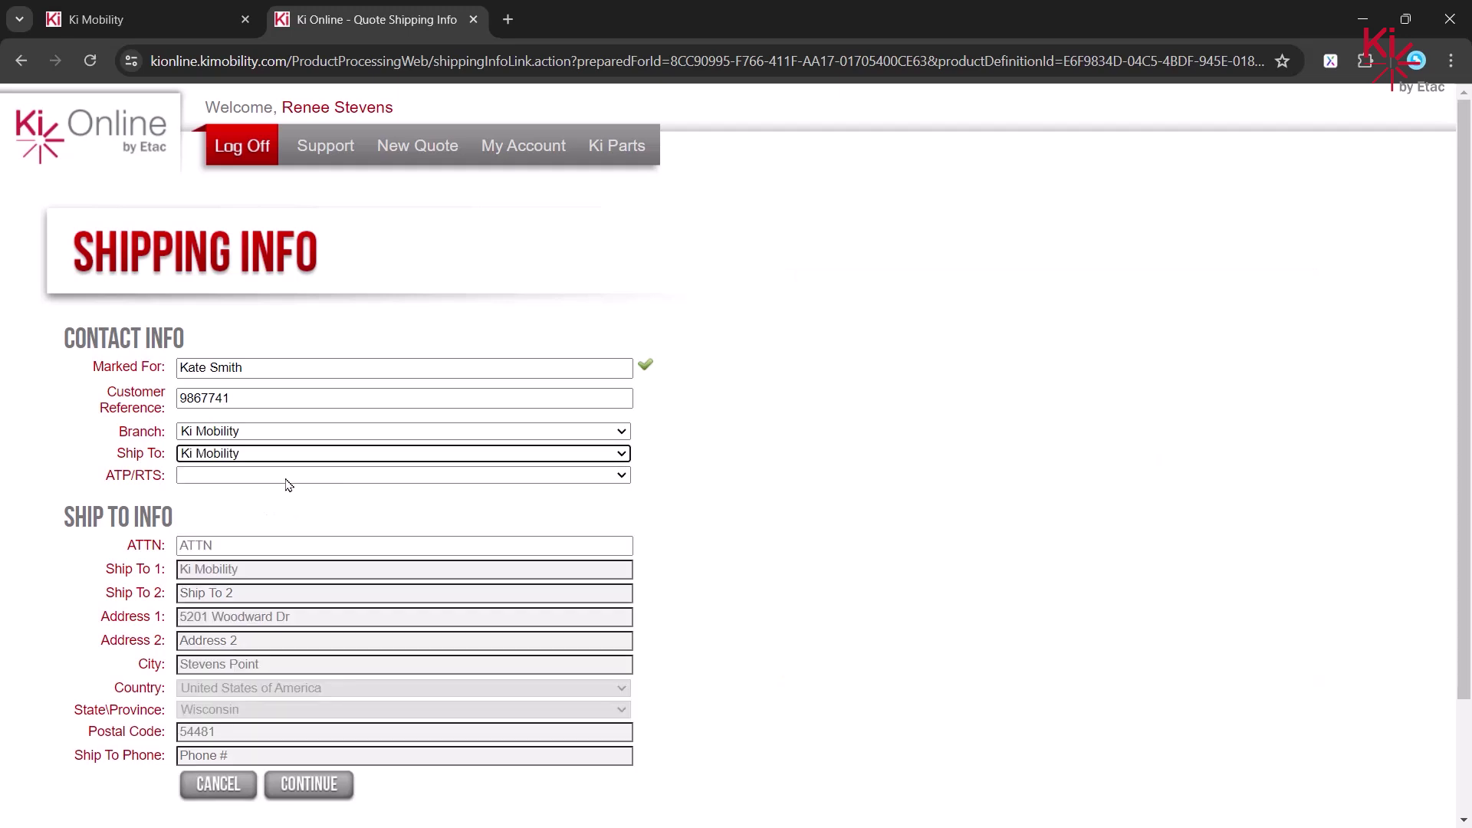
- Set ATP/RTS to Other, enter the person's name from the autofill suggestion, and submit
click(289, 479)
click(284, 507)
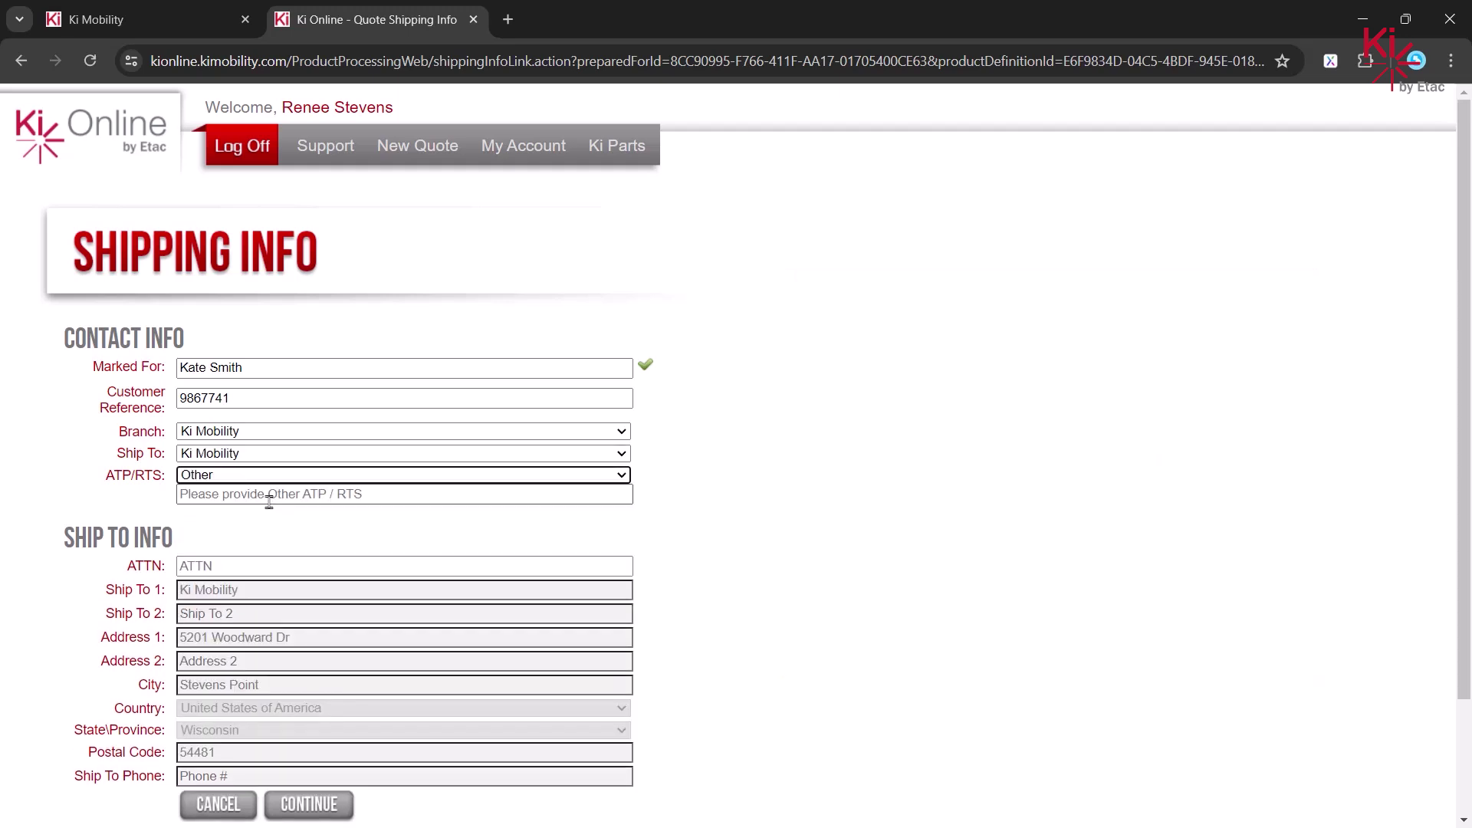
click(272, 497)
text(John Doe)
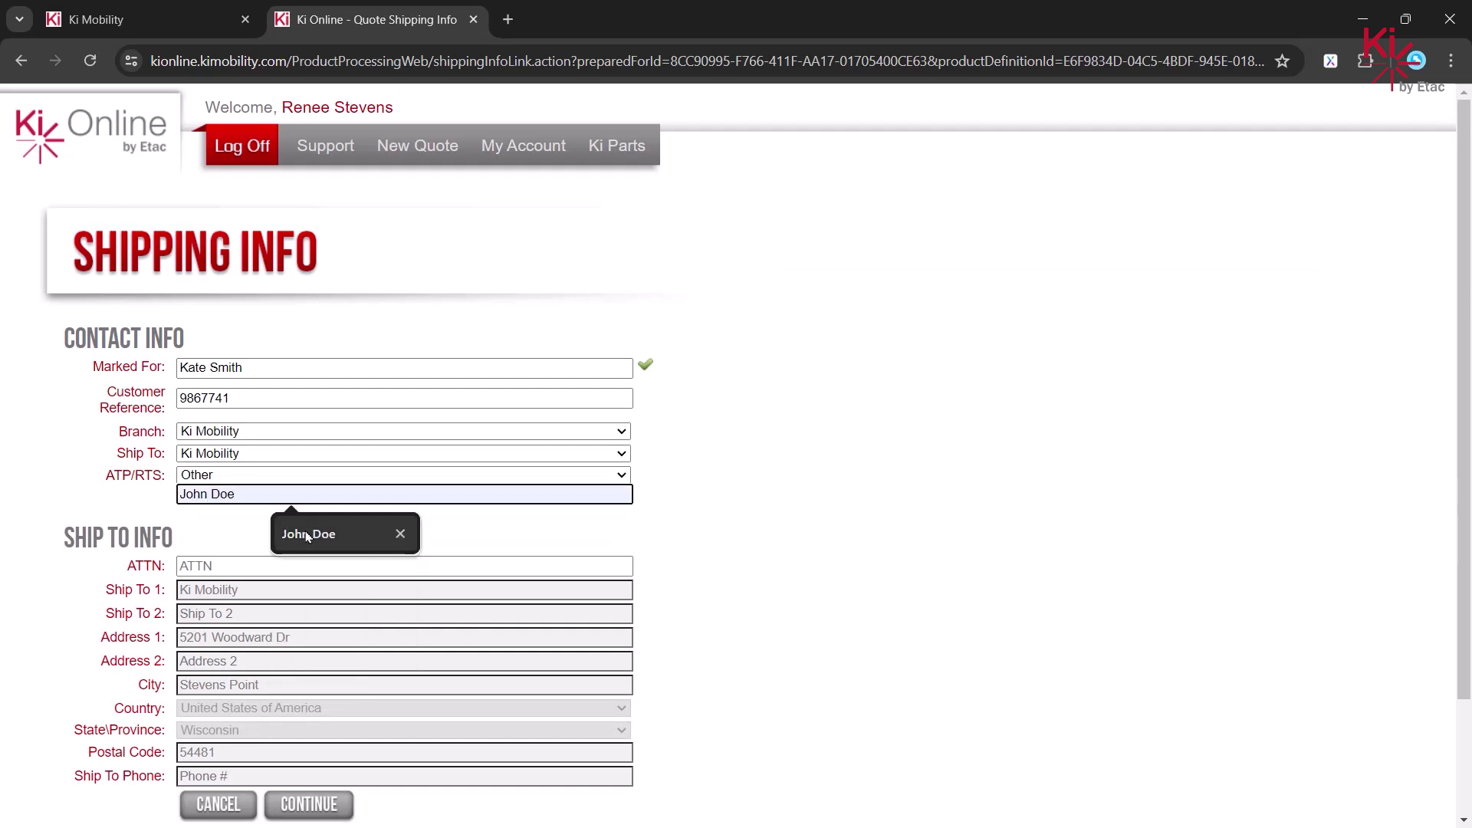
click(307, 535)
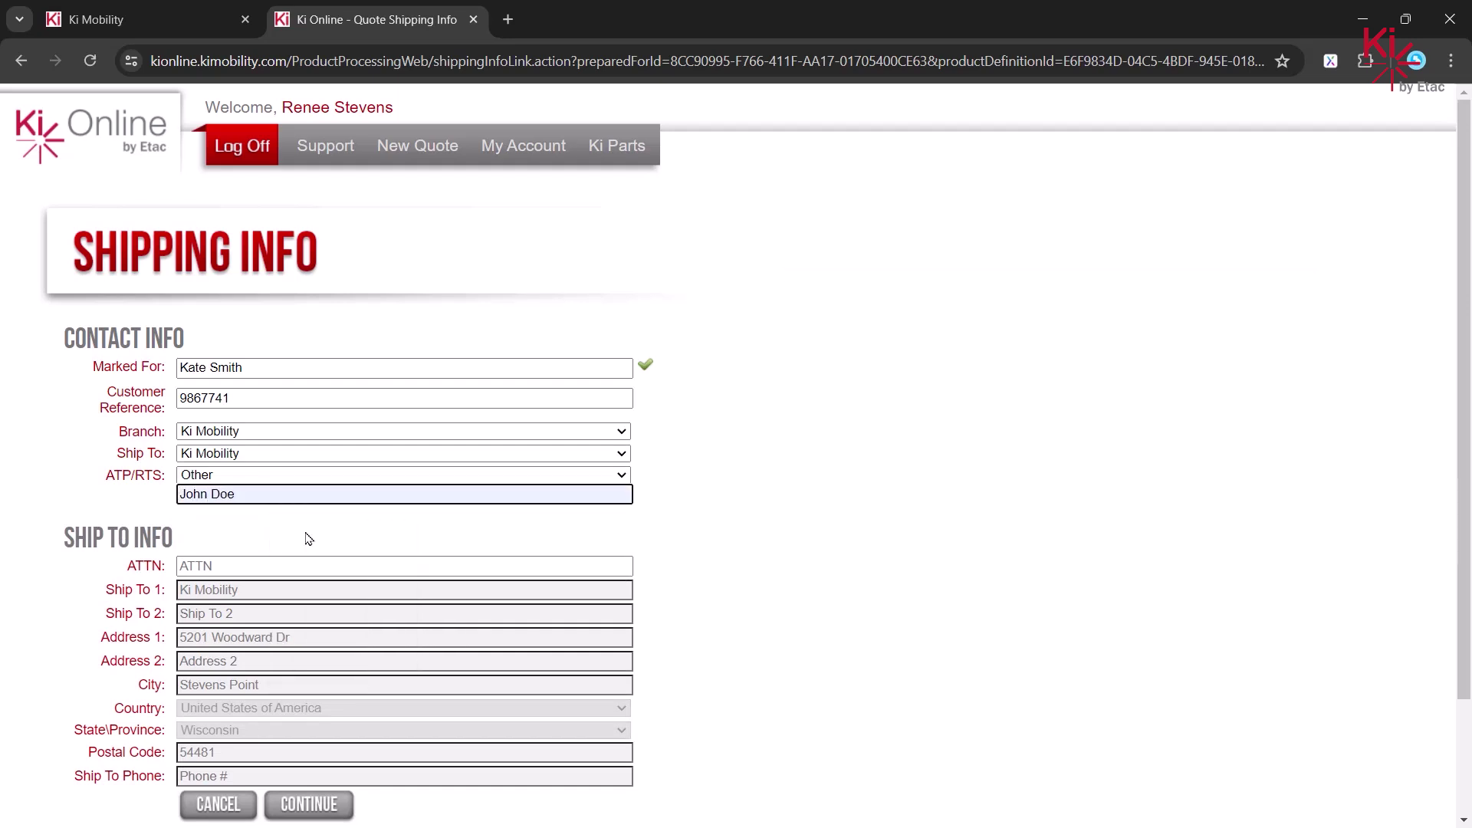
scroll(306, 539, down, 2)
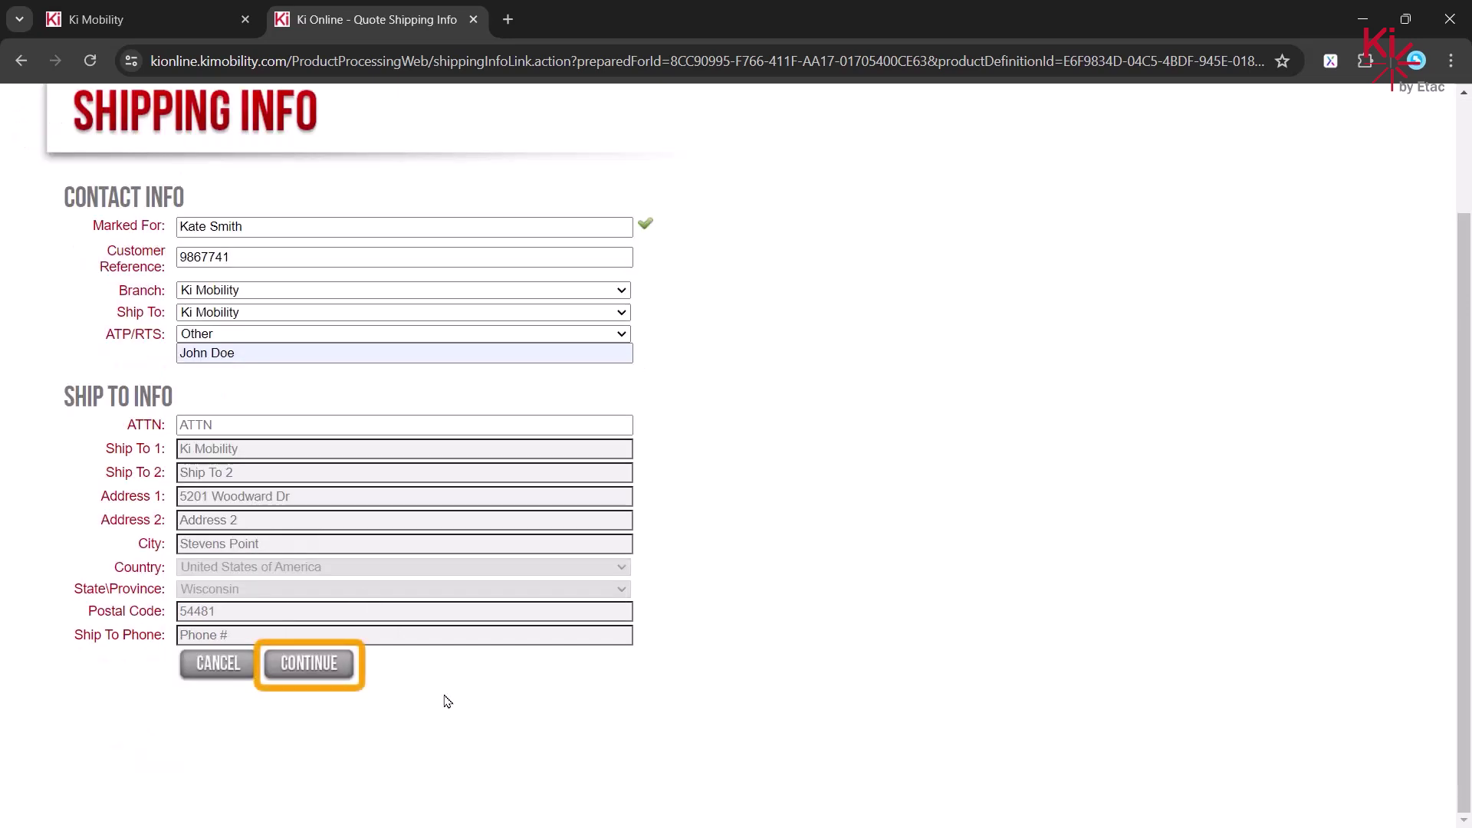
click(308, 673)
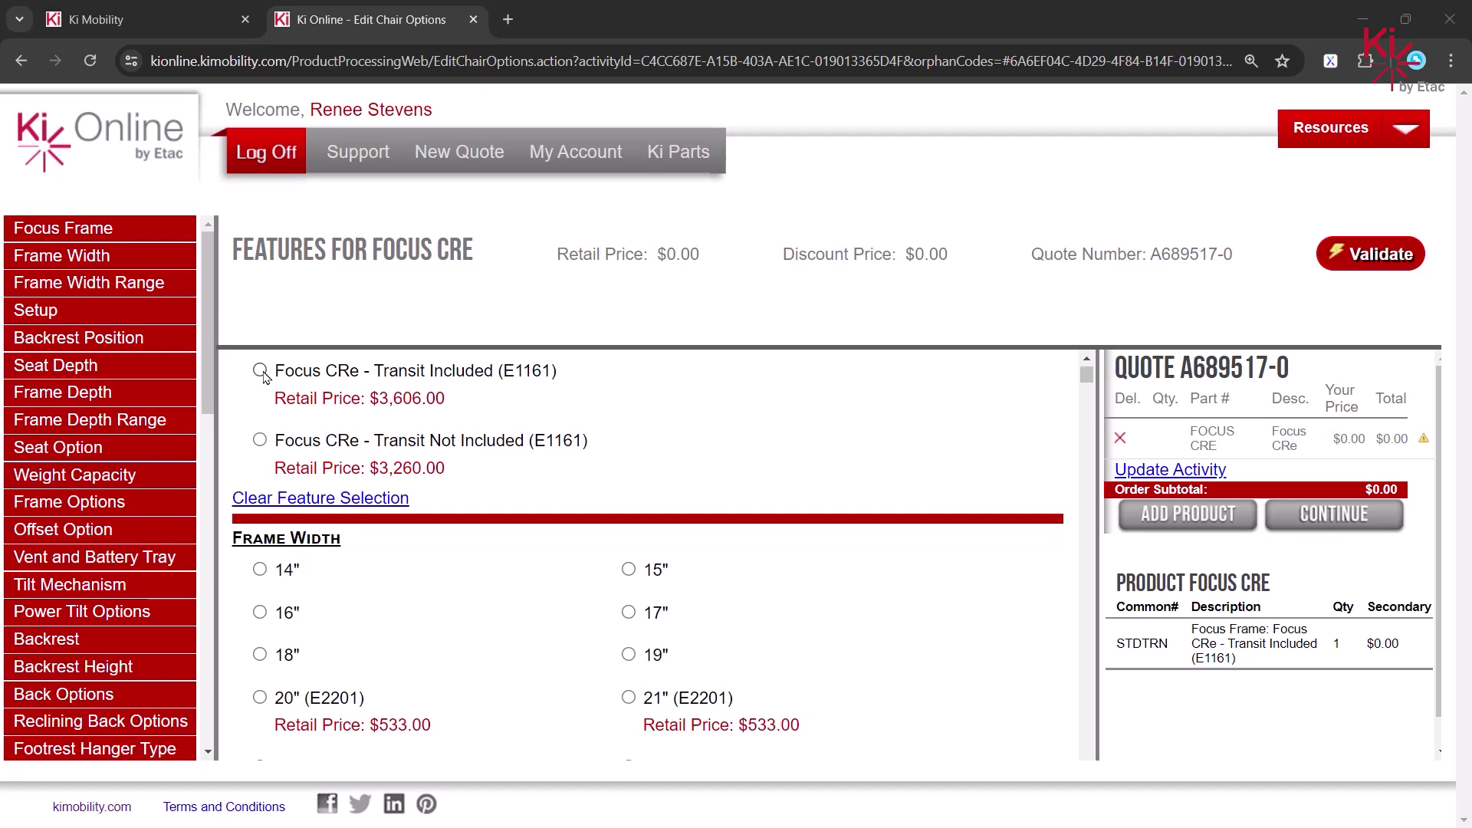
- Choose Transit Included, 19" width, Large (18"-22") range, Ki Mobility setup Option 1, and Flush backrest
click(261, 371)
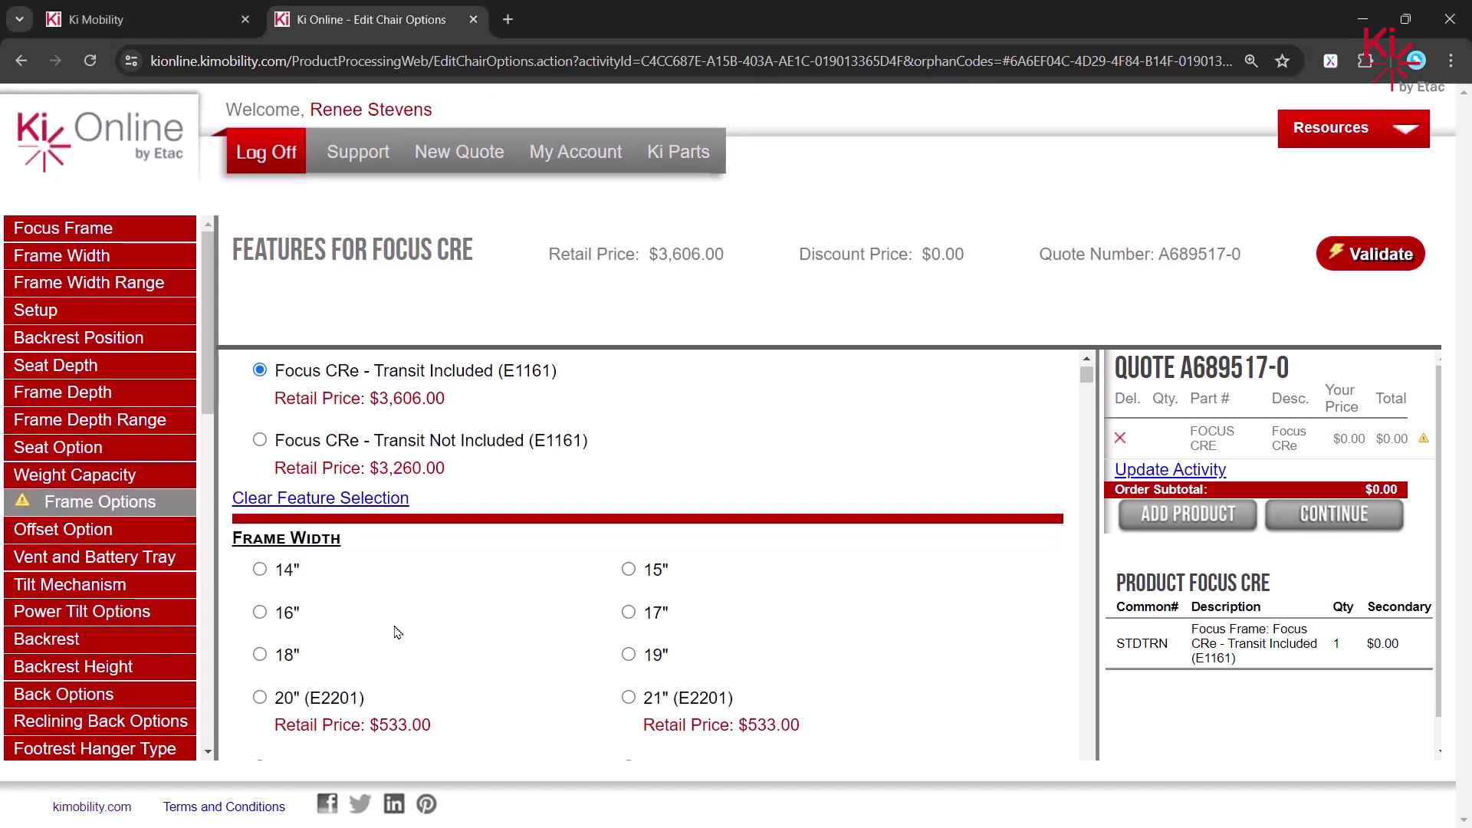
click(629, 654)
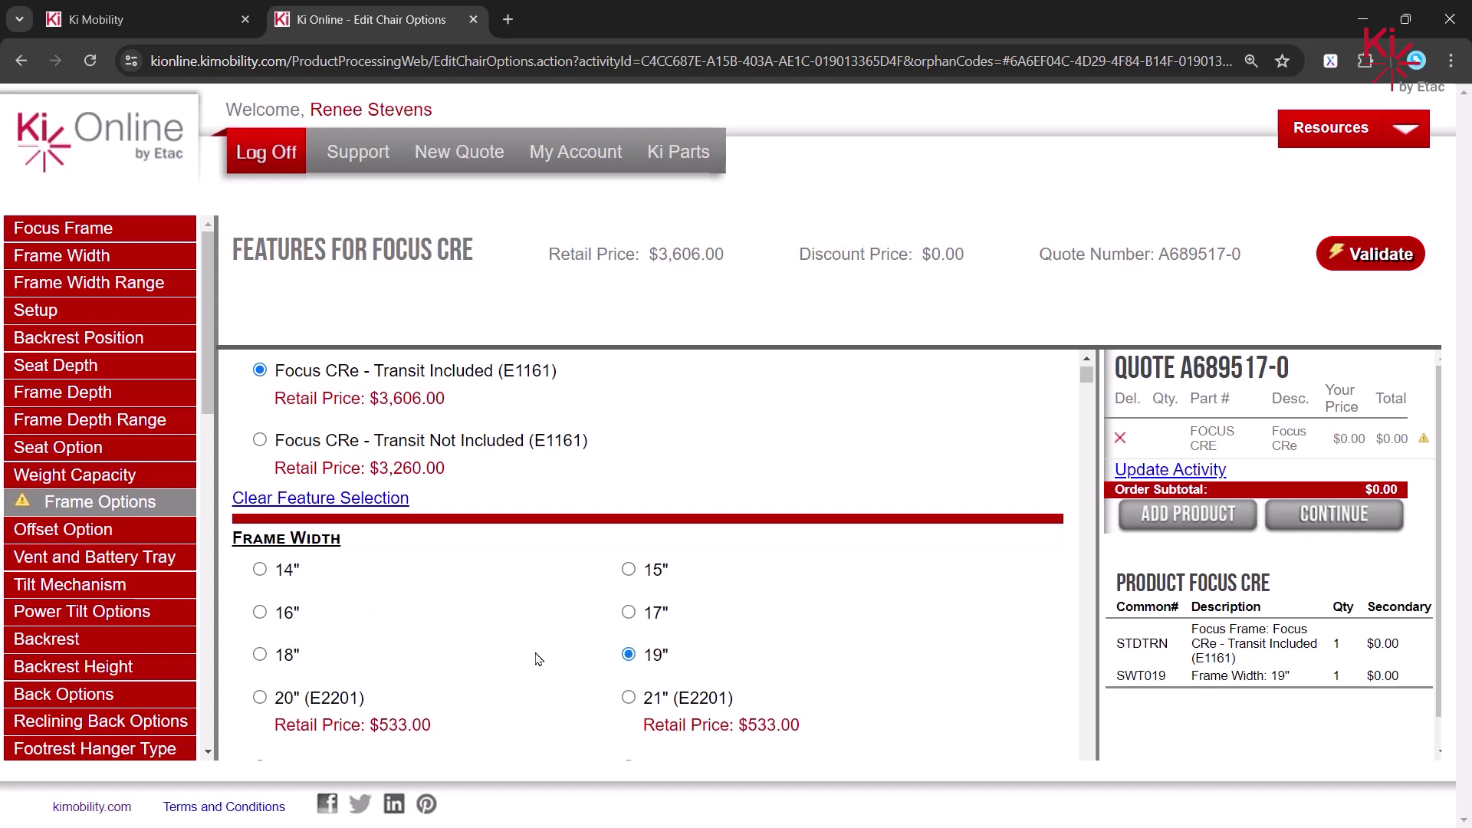
scroll(539, 659, down, 5)
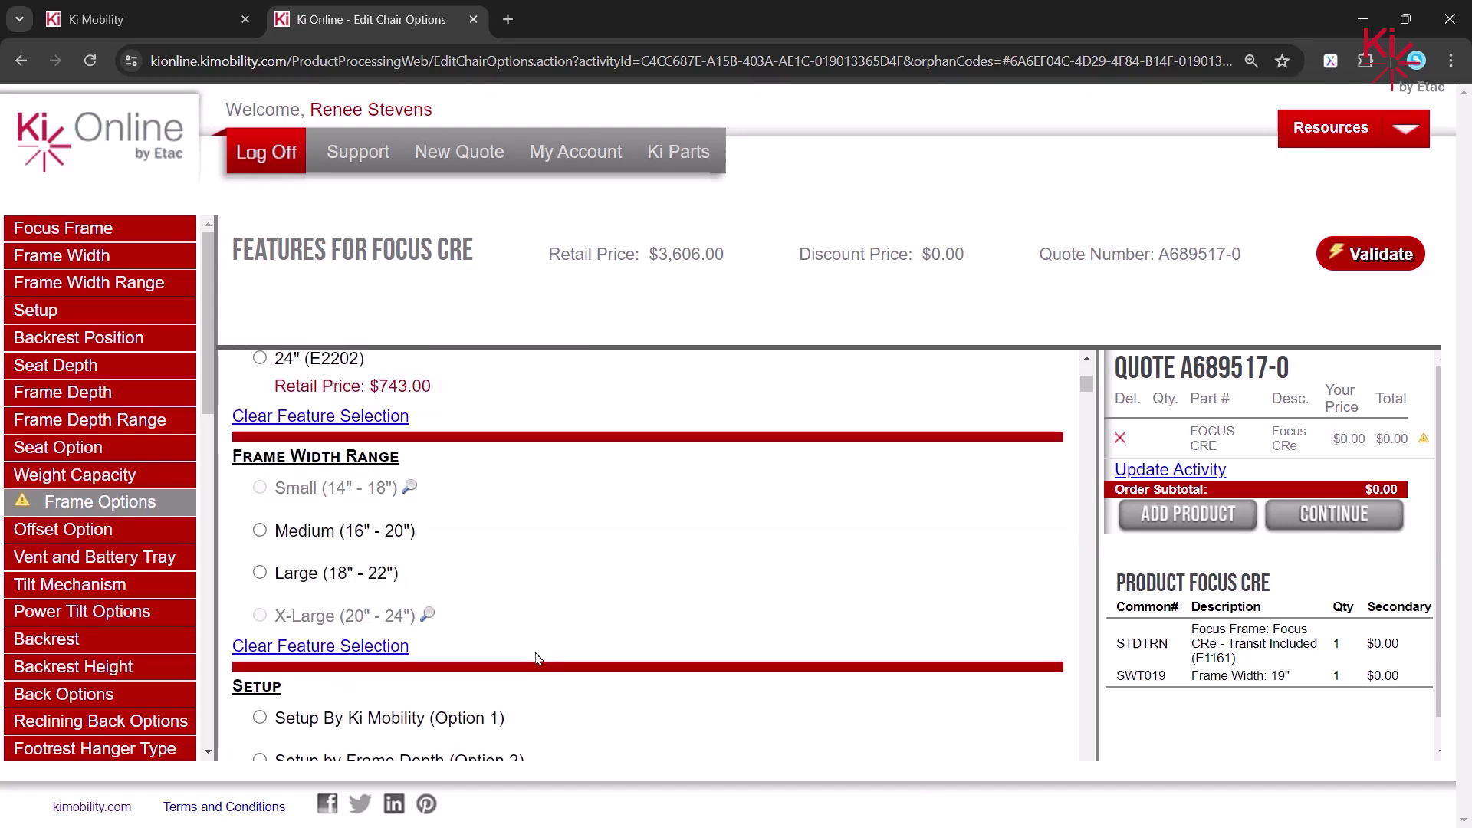
click(260, 573)
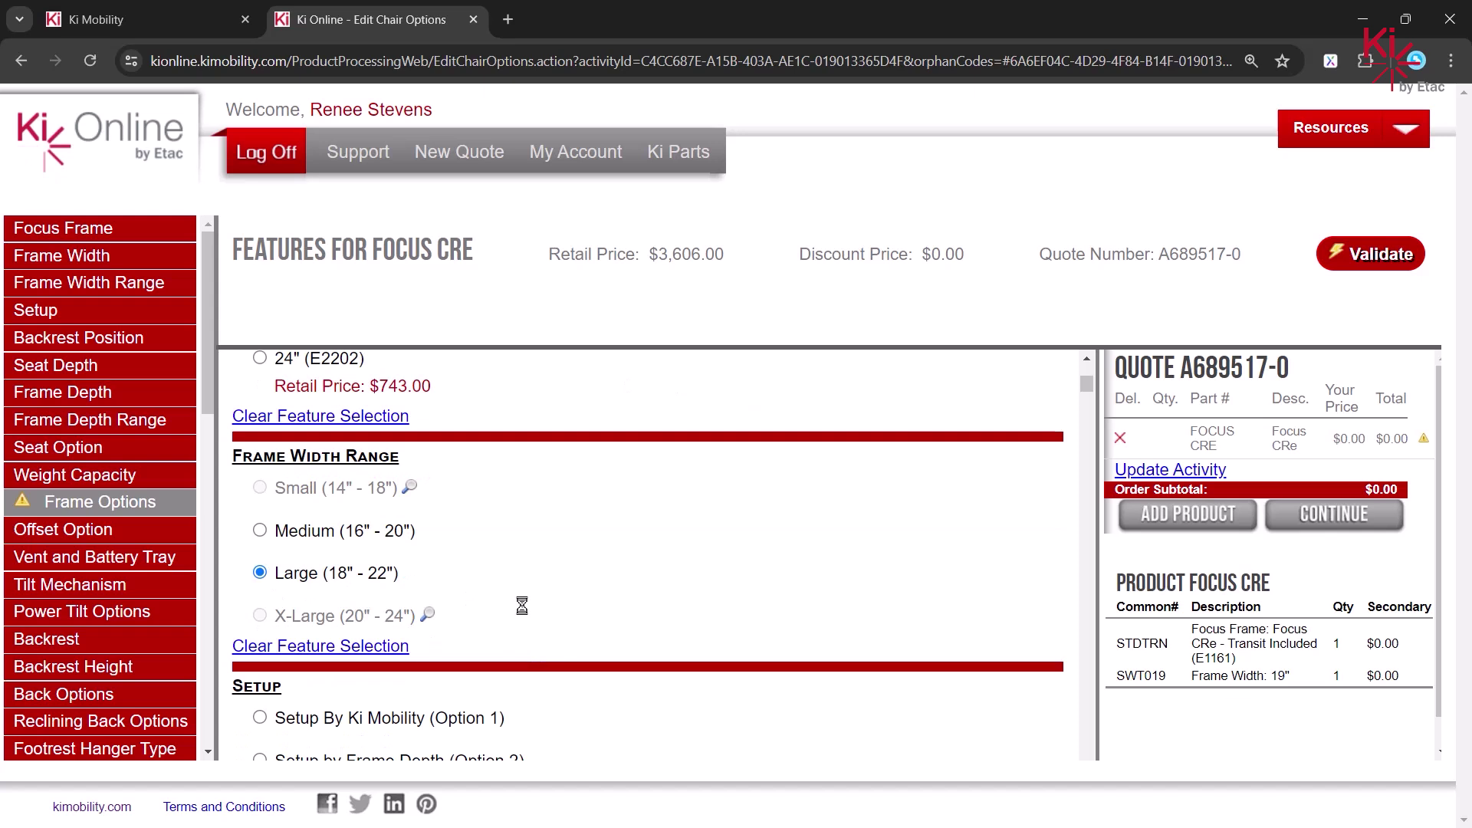
scroll(526, 611, down, 3)
click(260, 526)
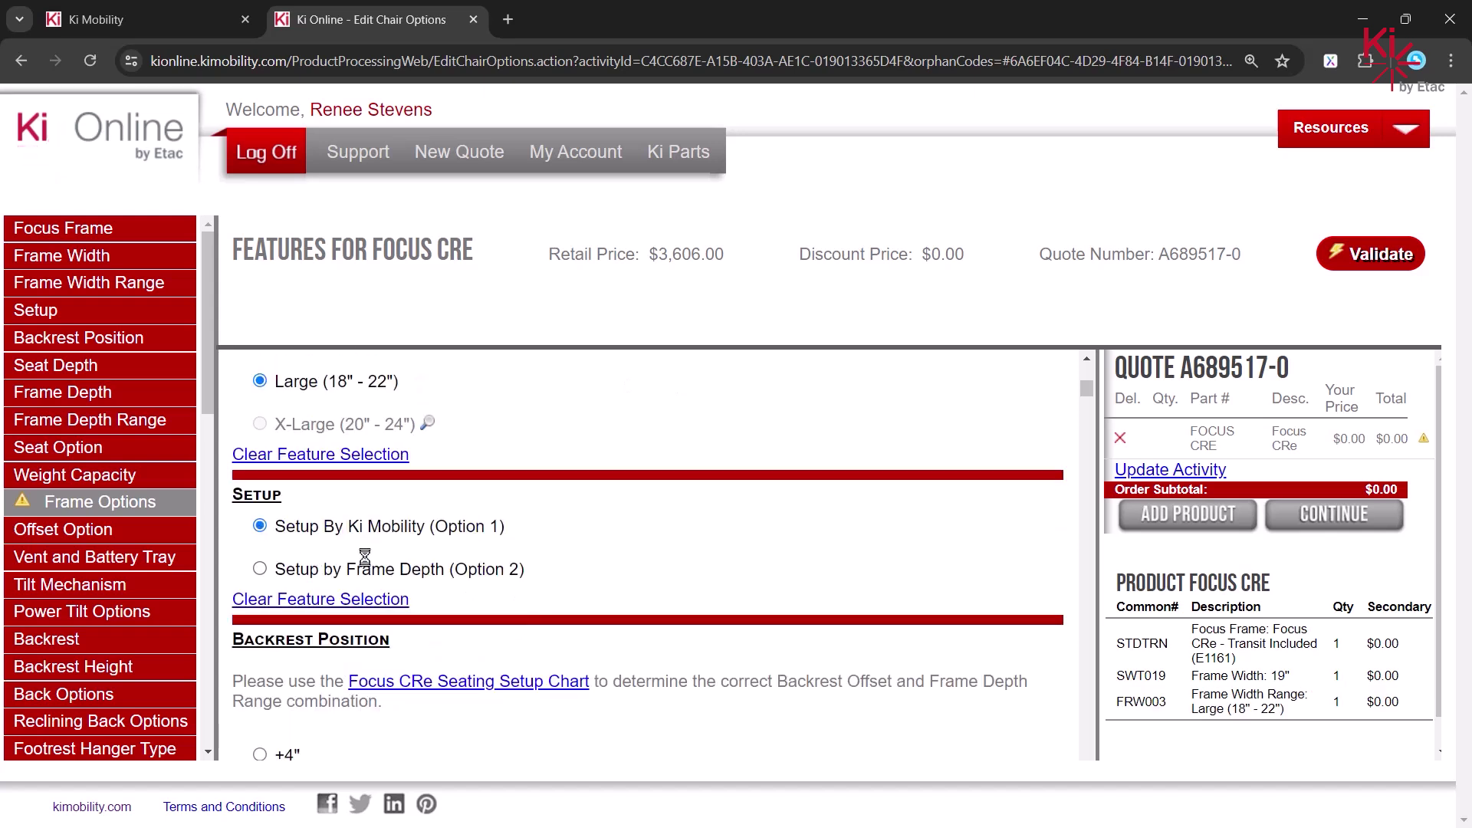
scroll(313, 626, down, 4)
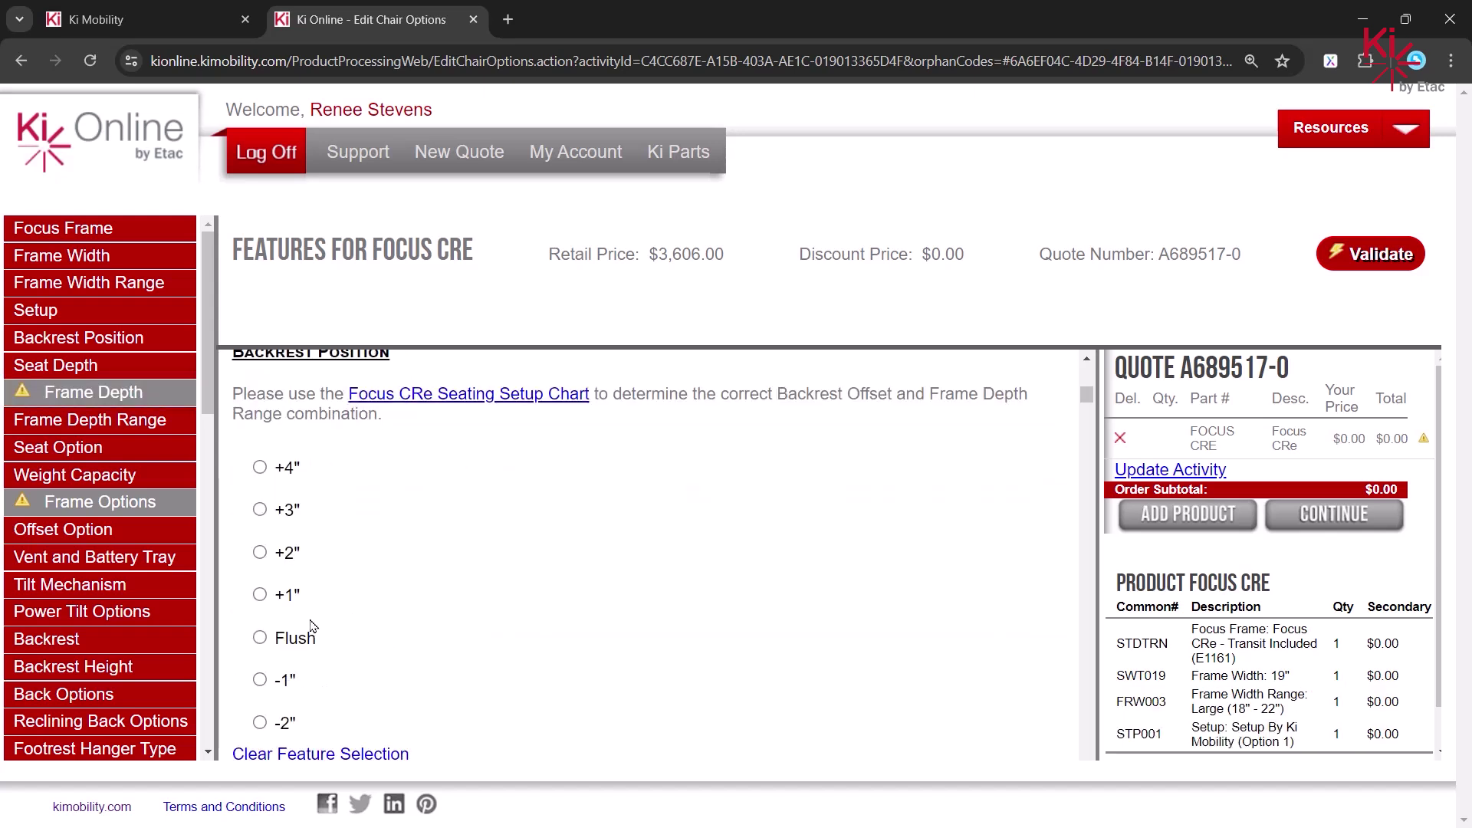
click(259, 637)
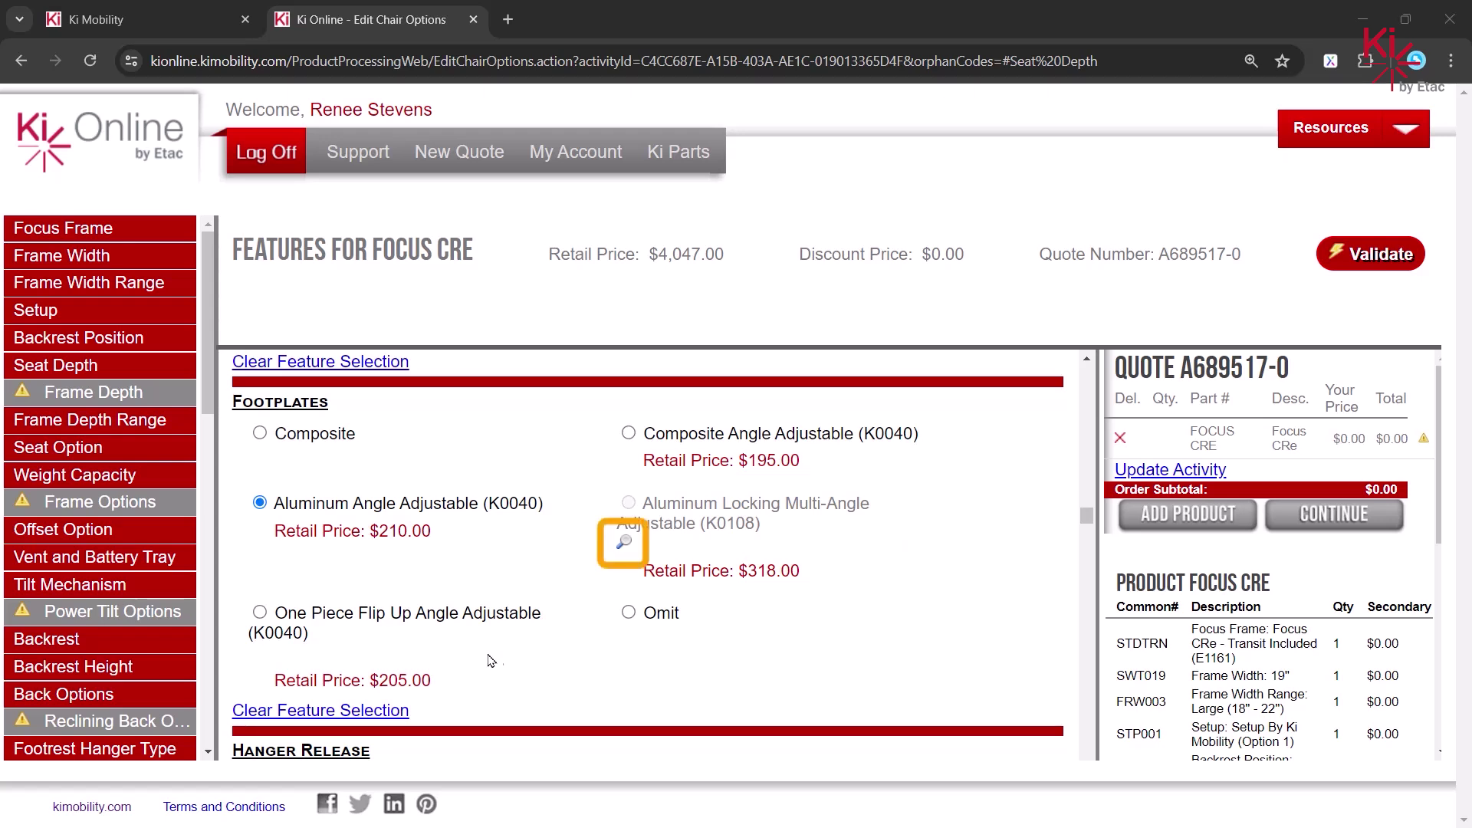
click(623, 544)
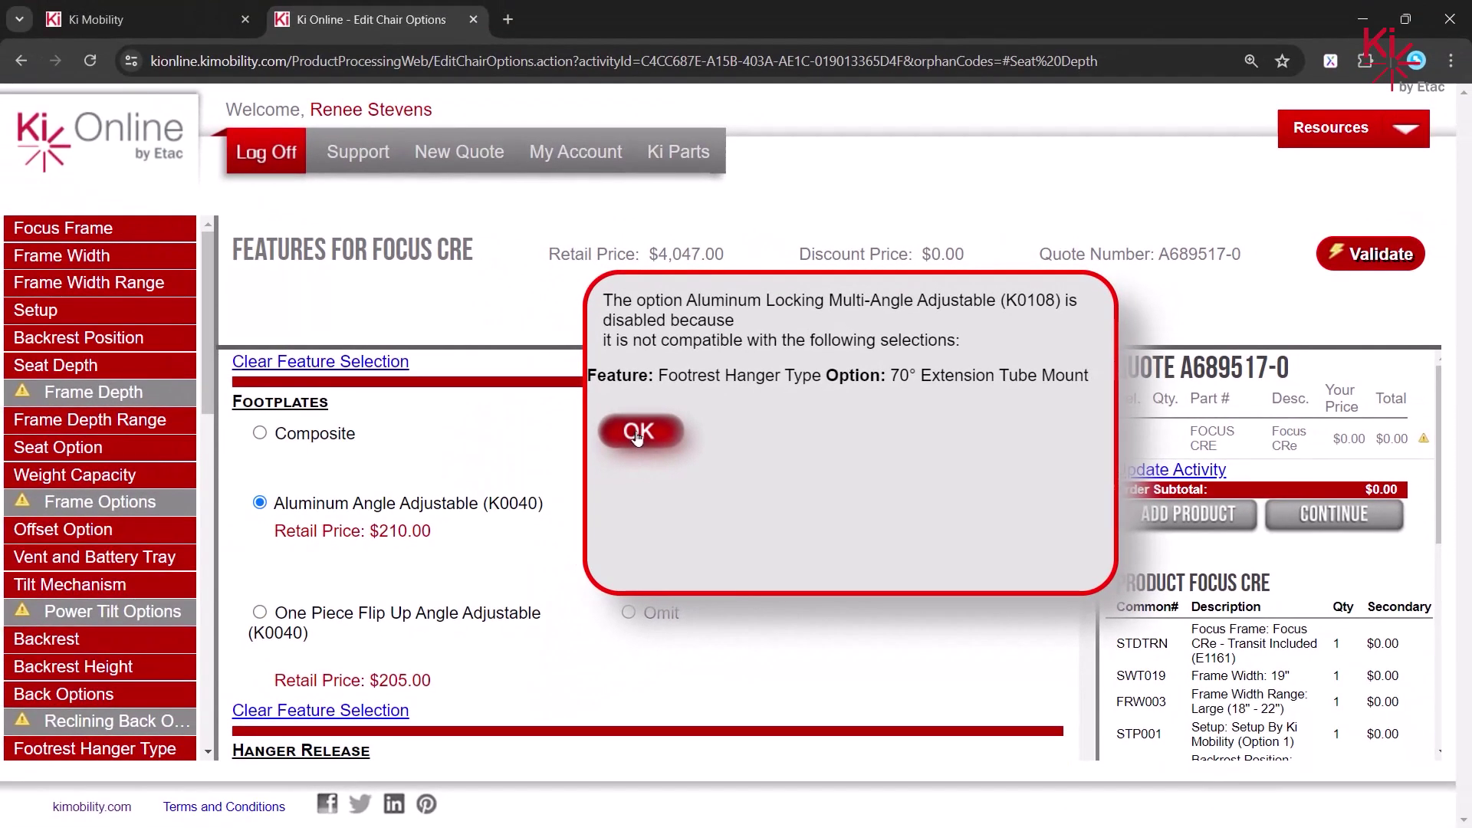
click(637, 432)
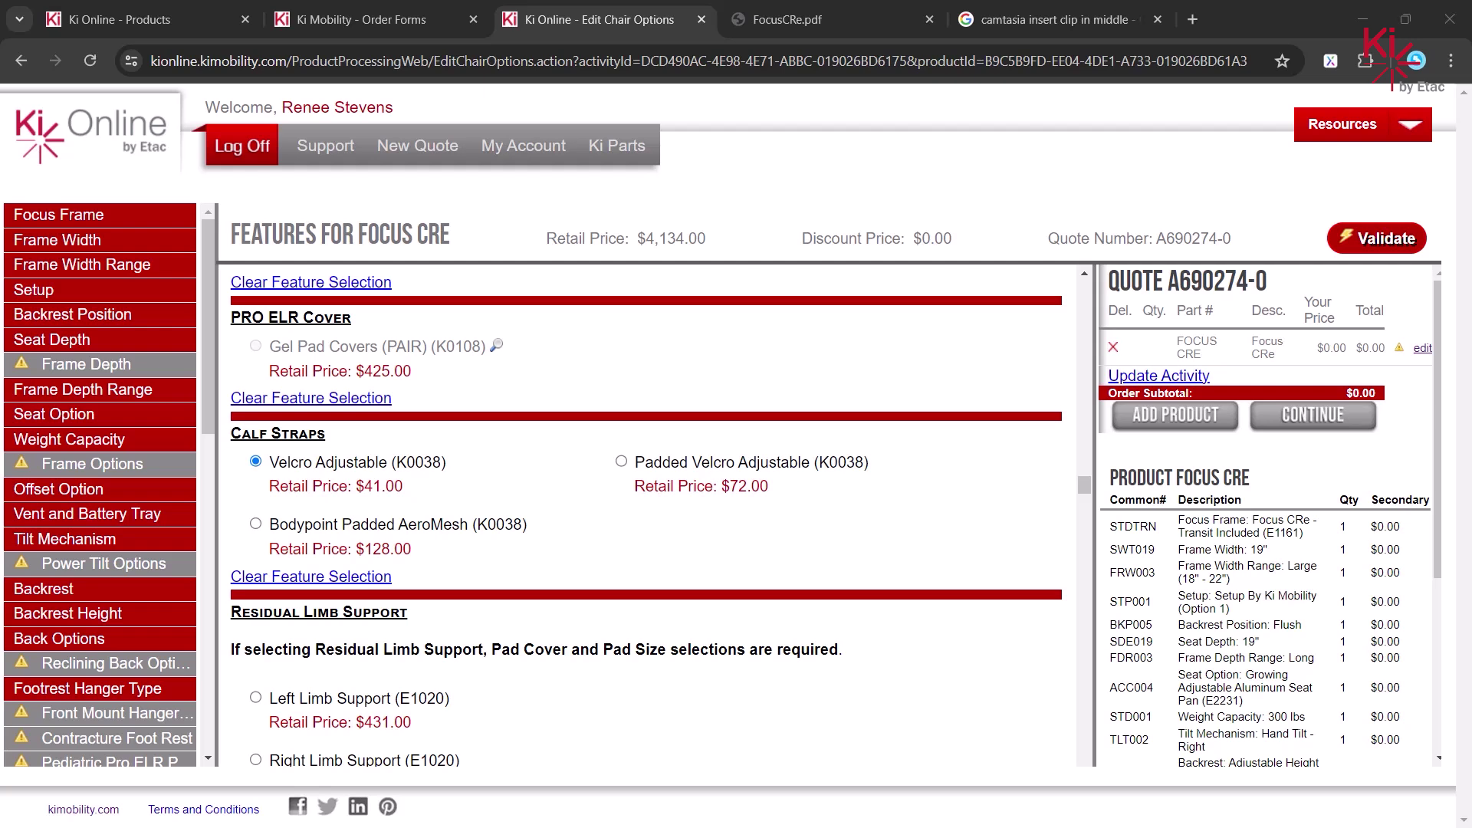
- Clear the Calf Straps selection and validate the quote for missing selections
click(361, 579)
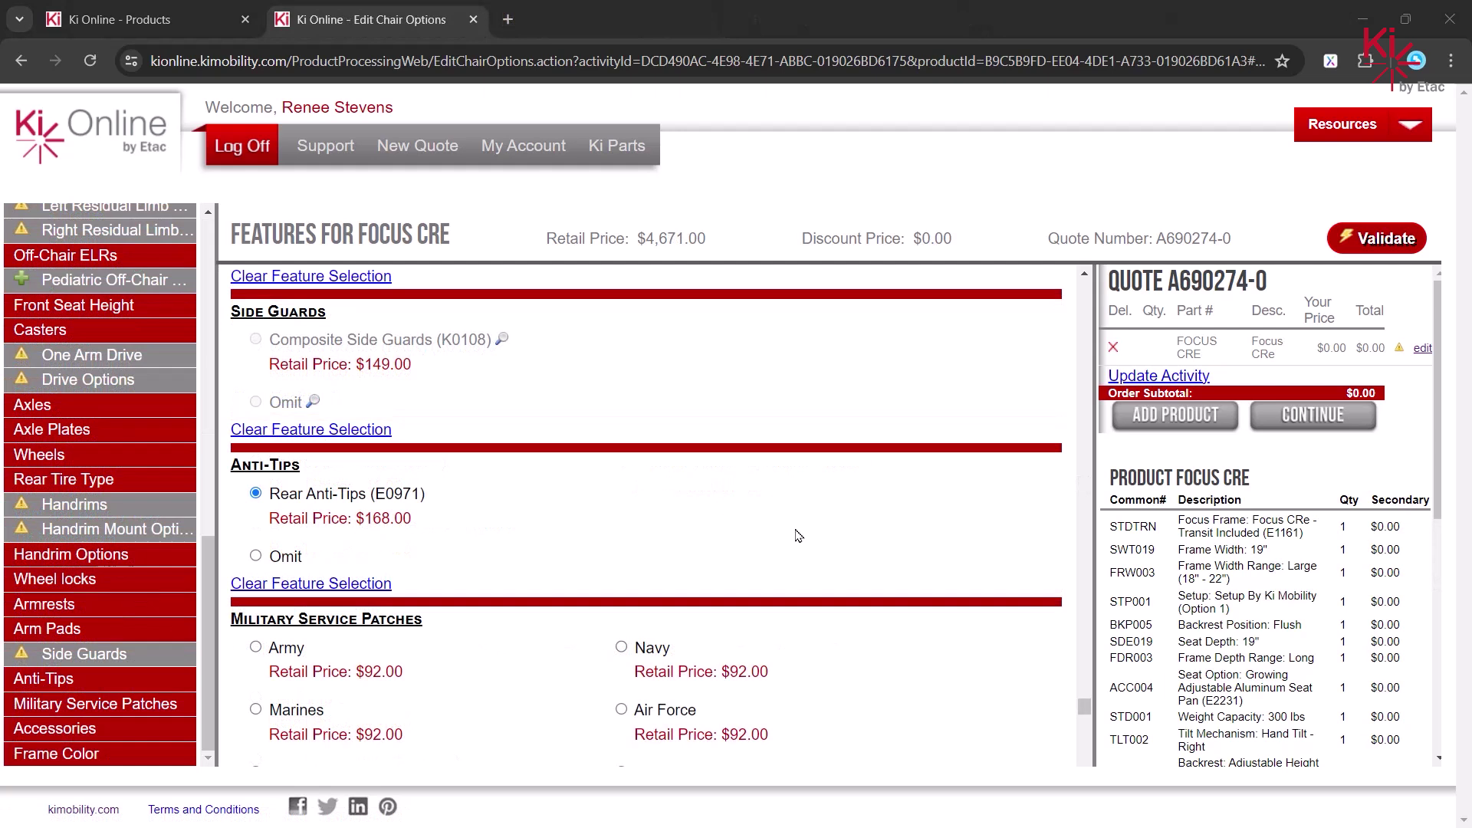
click(1373, 252)
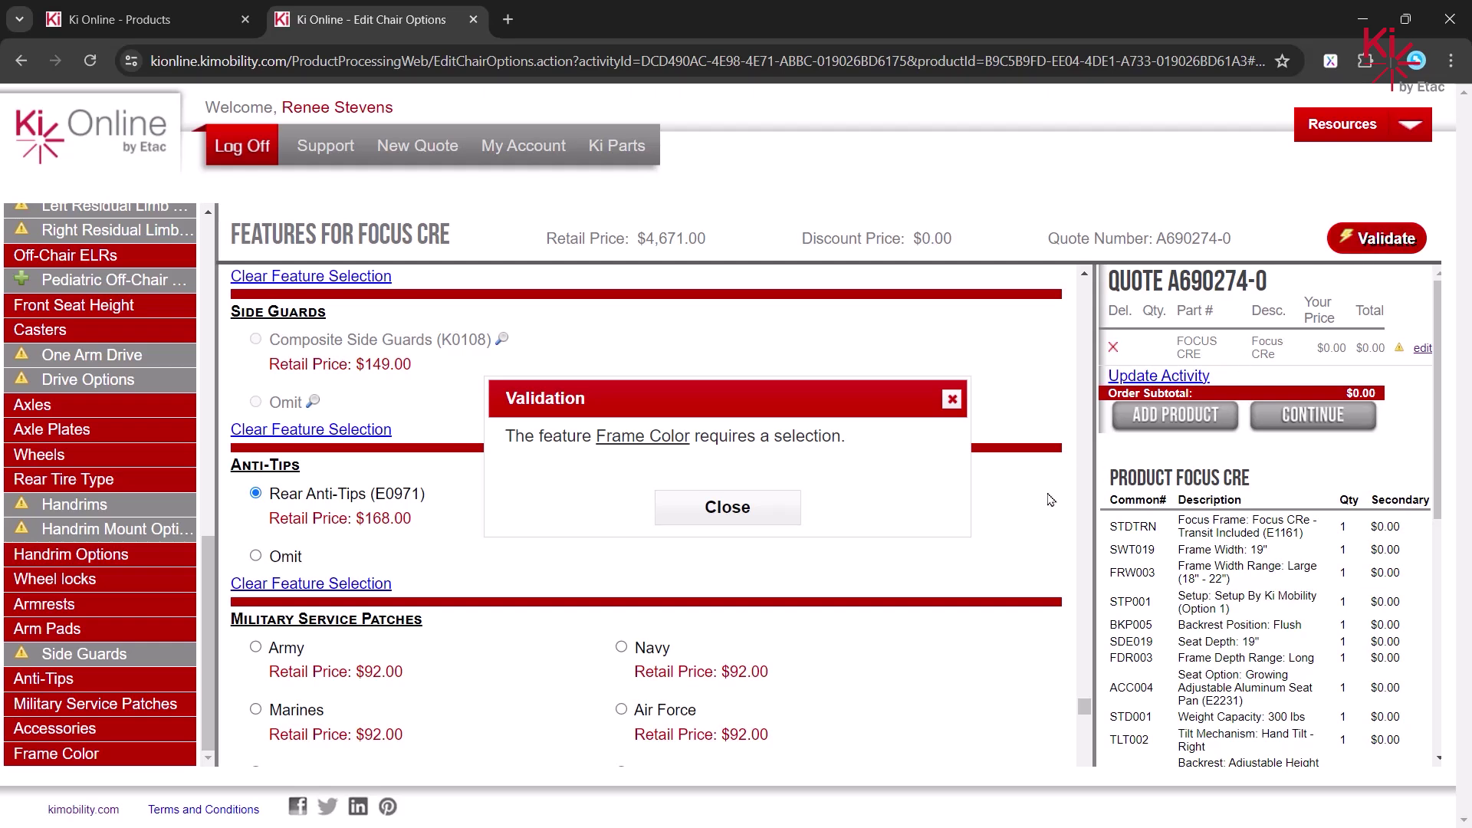
- Pick Candy Purple as the frame colour, revalidate successfully, and continue to the cart
click(643, 439)
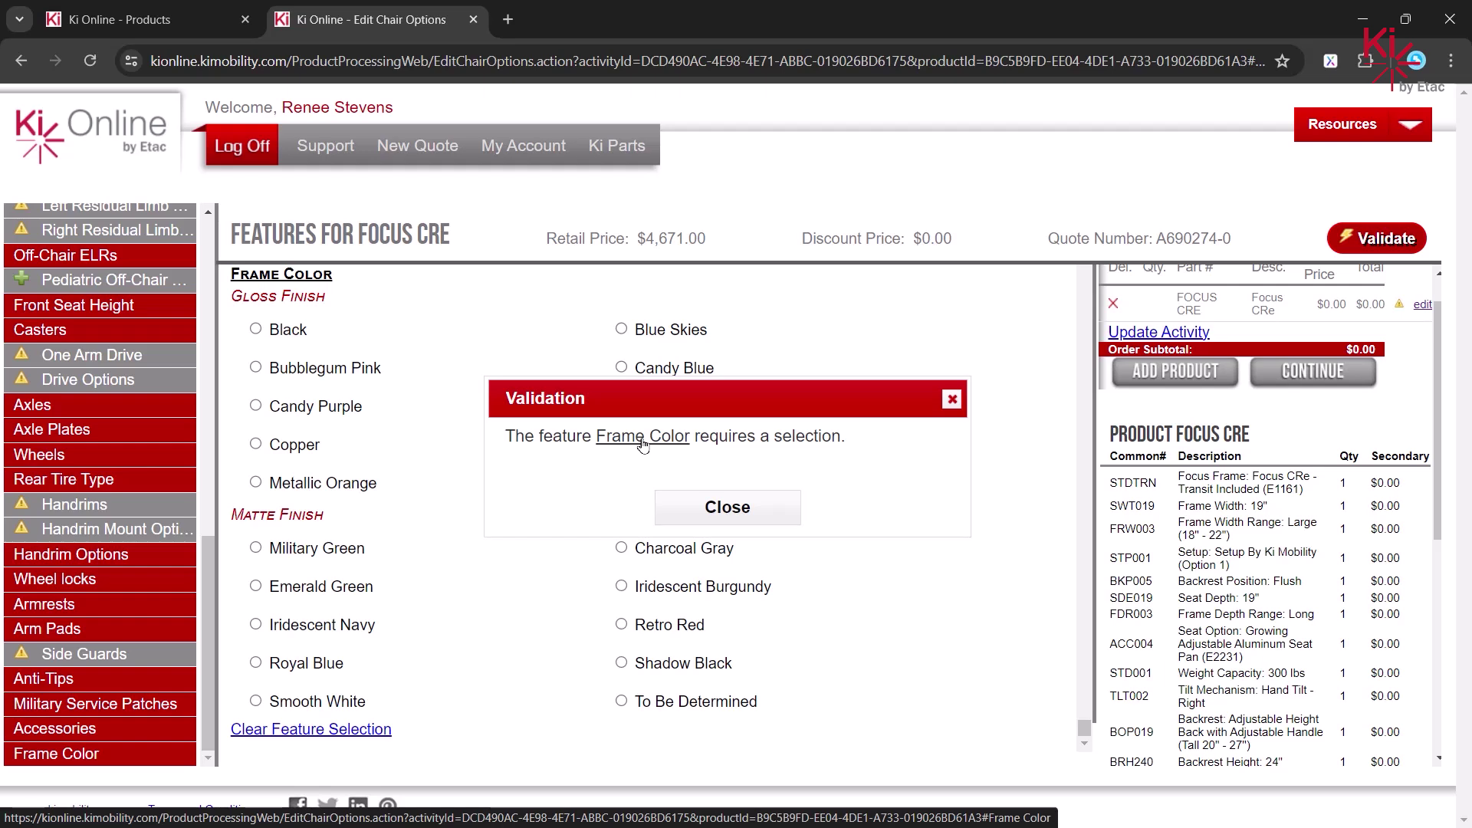
click(725, 506)
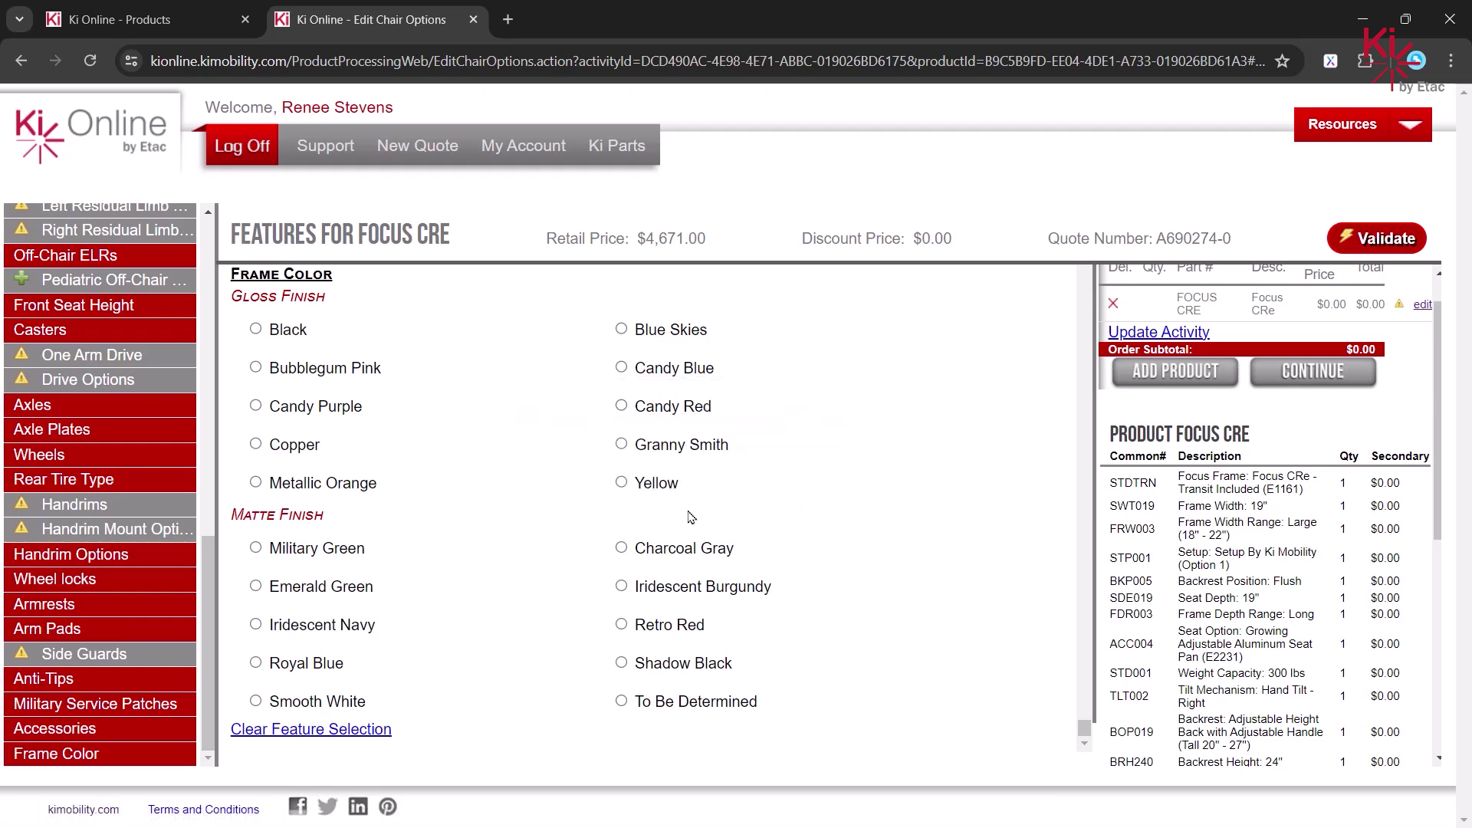
click(256, 406)
click(1387, 239)
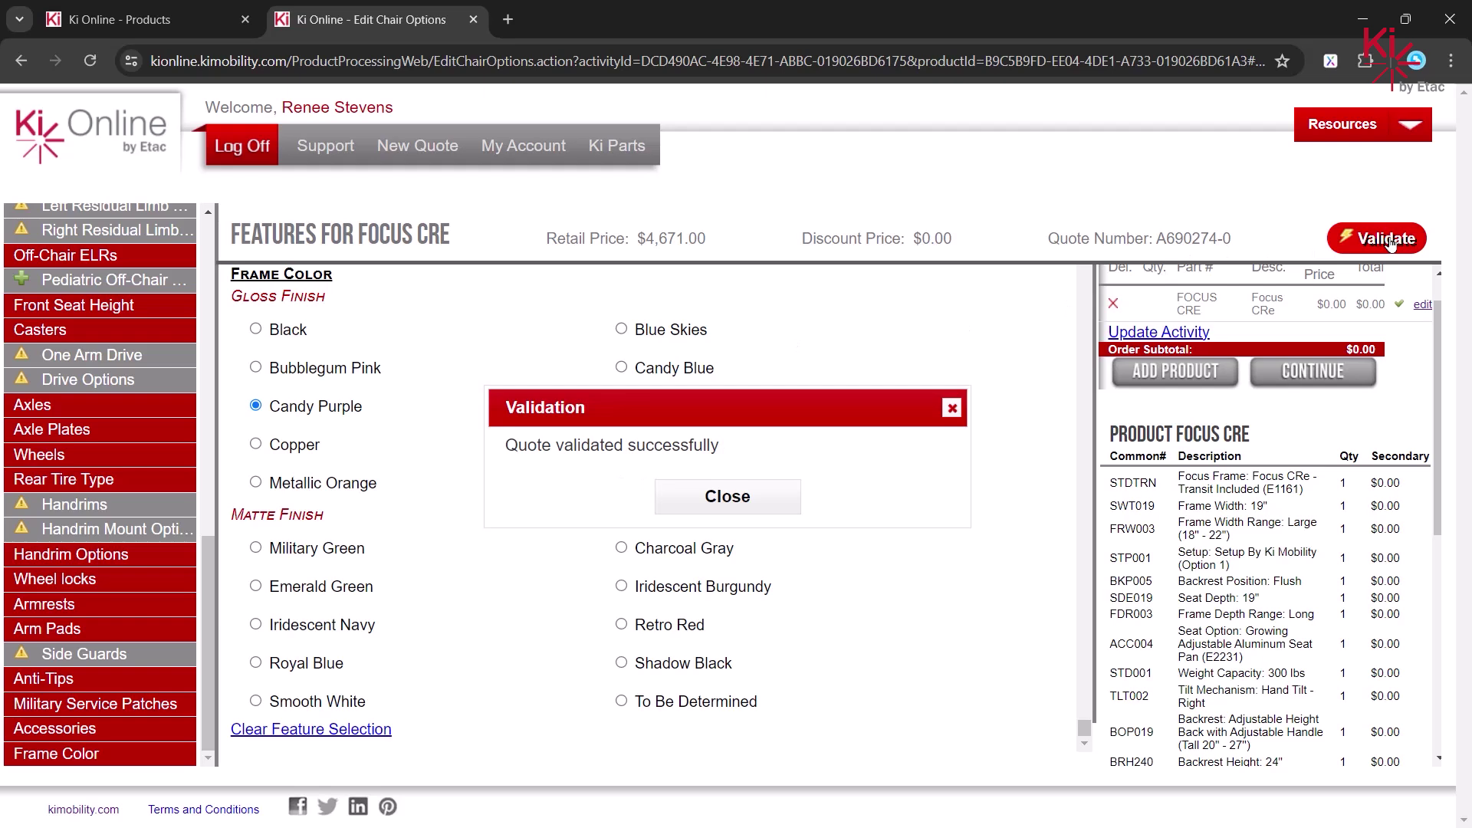
click(773, 497)
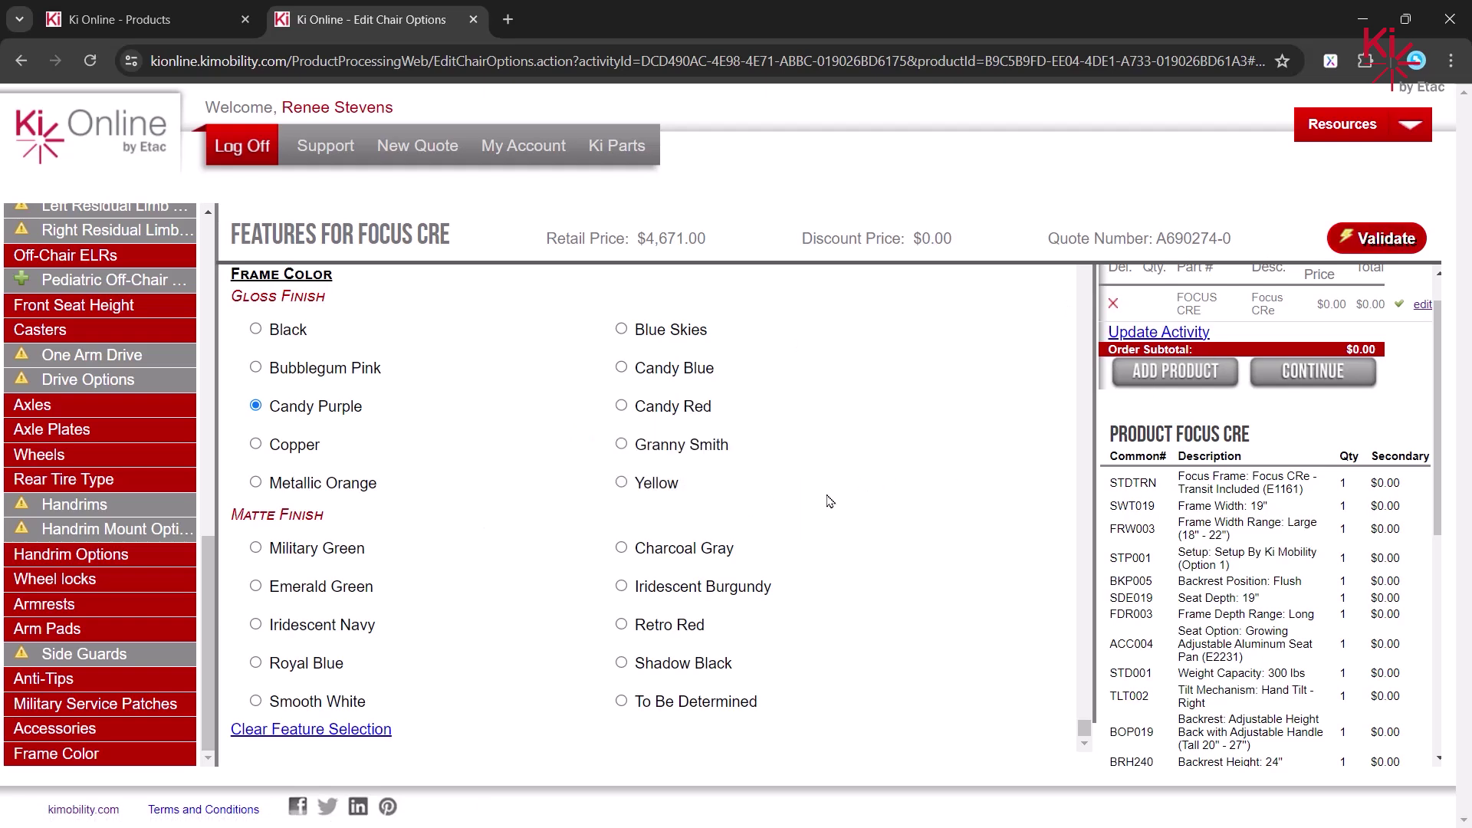
click(1322, 380)
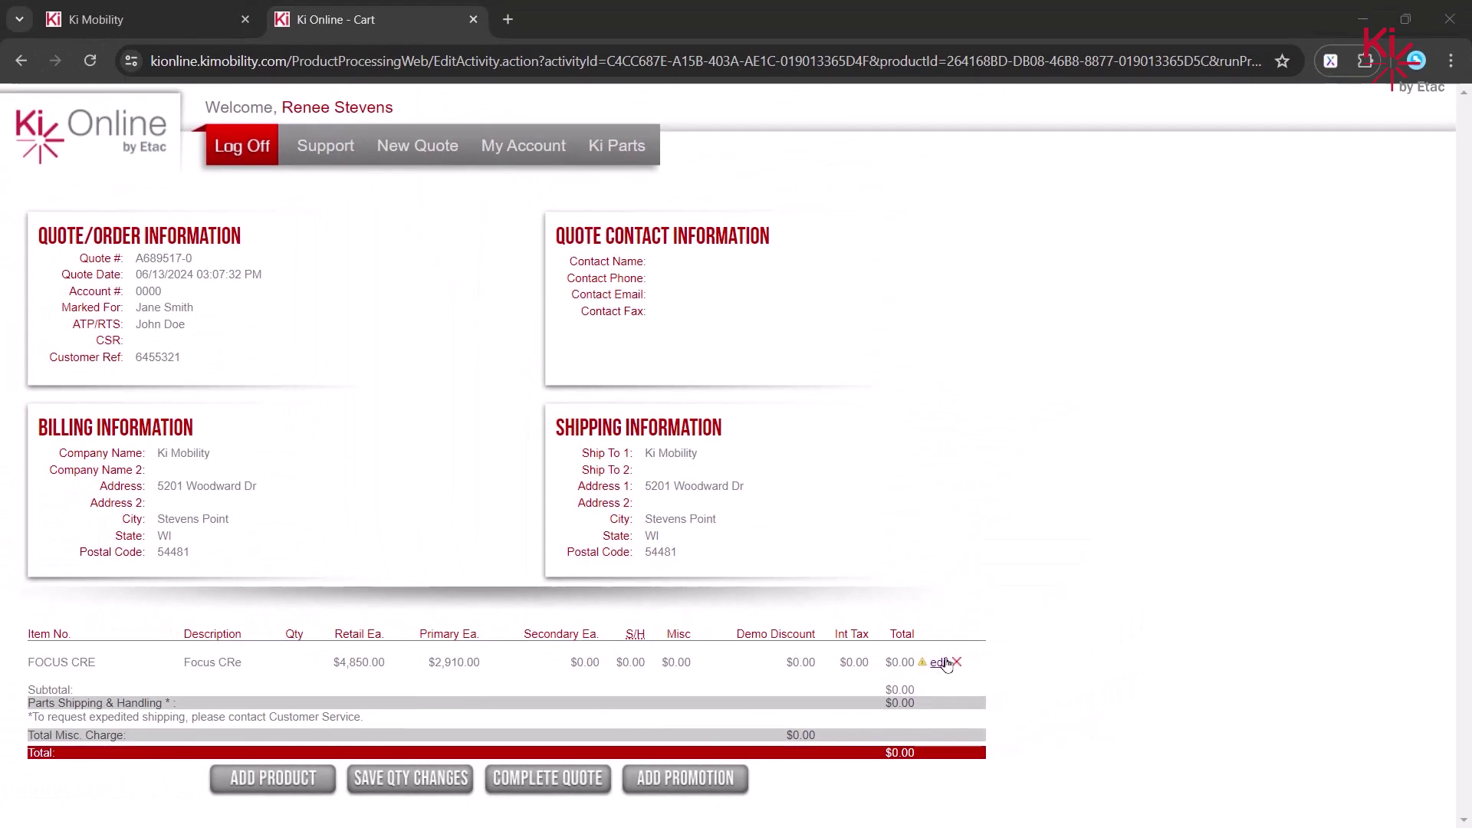
- Edit the Focus CRe line, set backrest height to 24", revalidate, and return to the cart
click(940, 661)
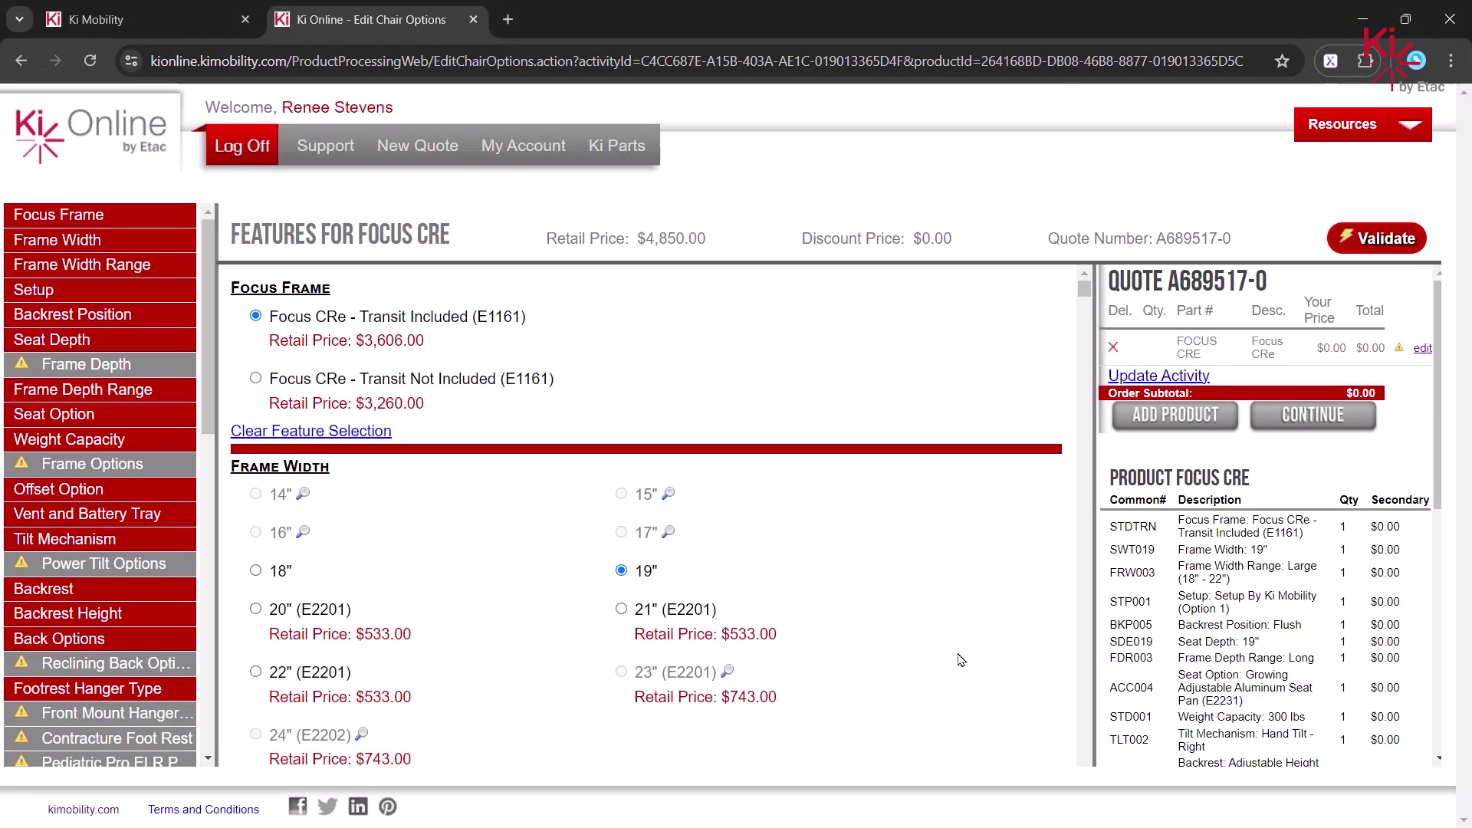
click(1355, 243)
click(643, 439)
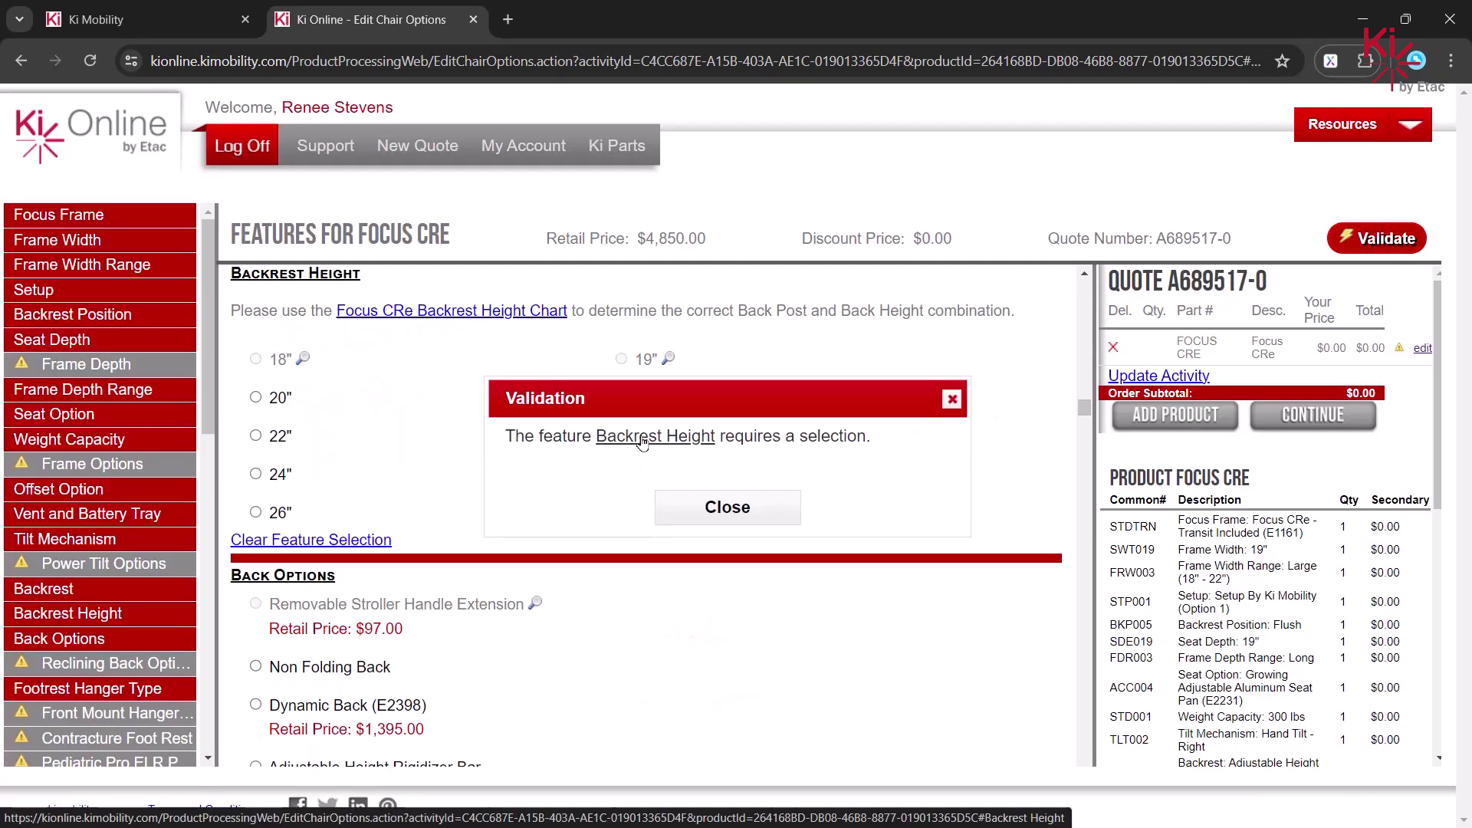
click(715, 505)
click(256, 475)
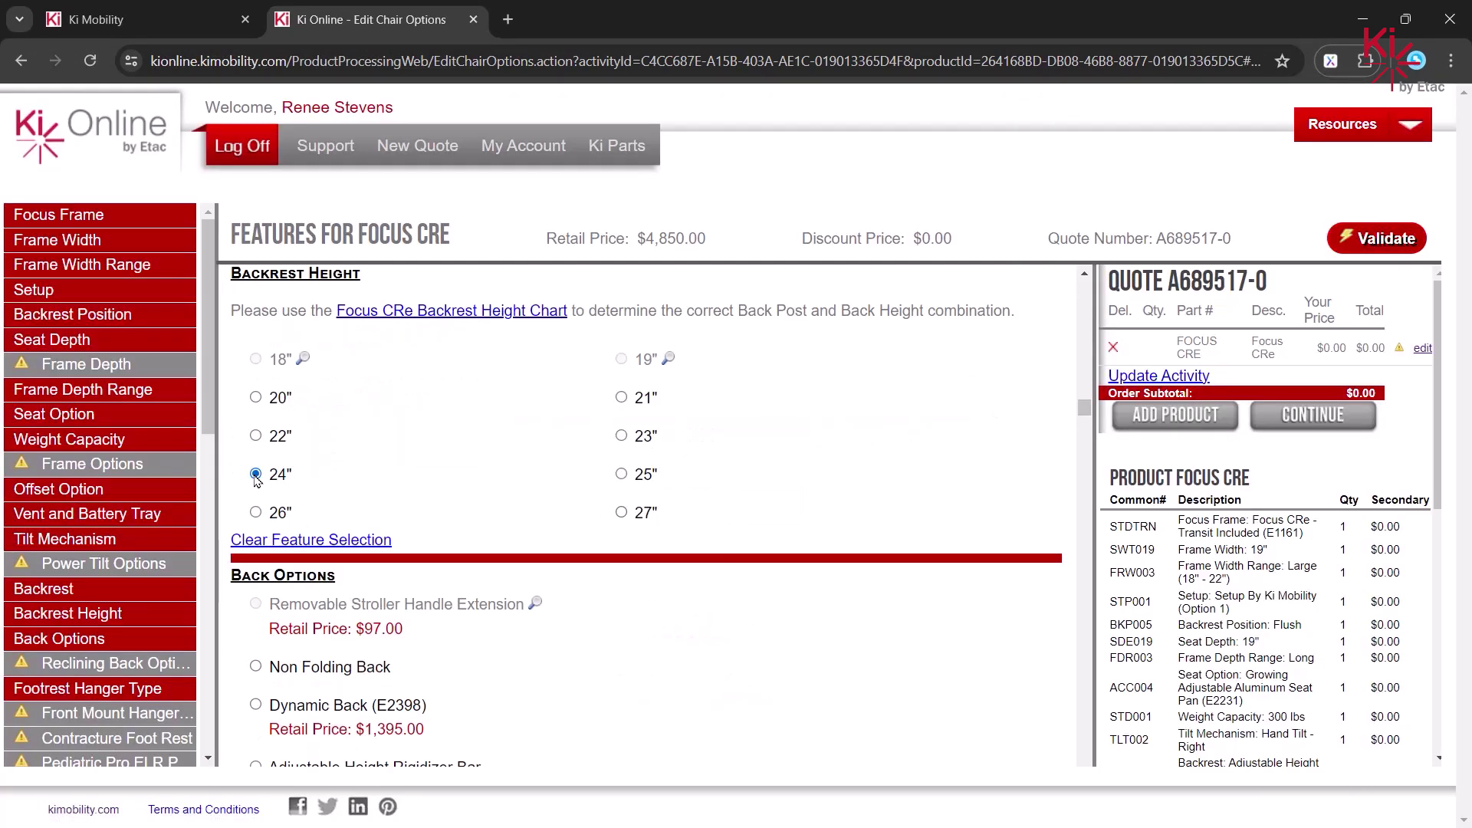
click(1406, 245)
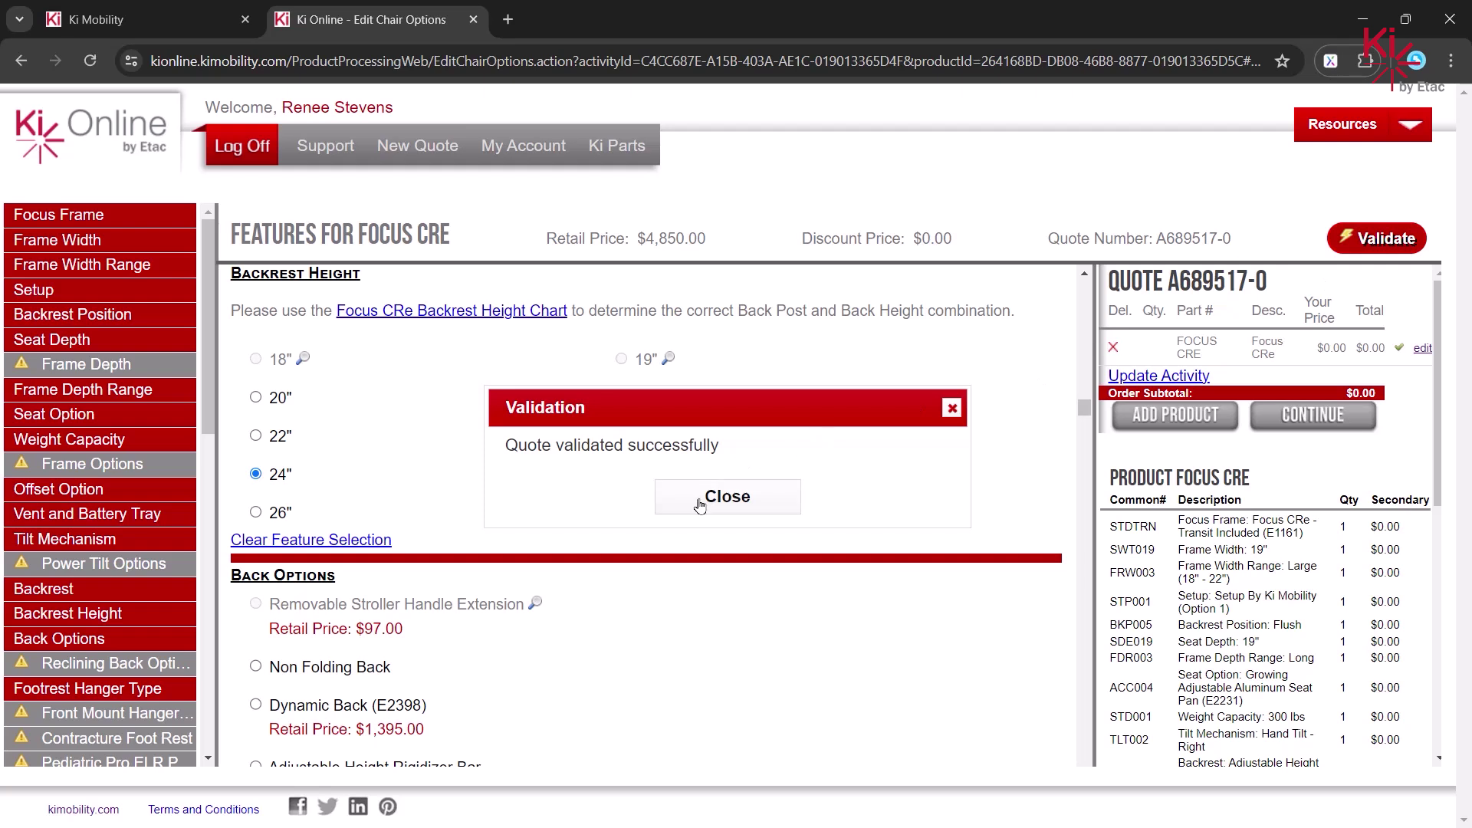
click(782, 499)
click(1330, 418)
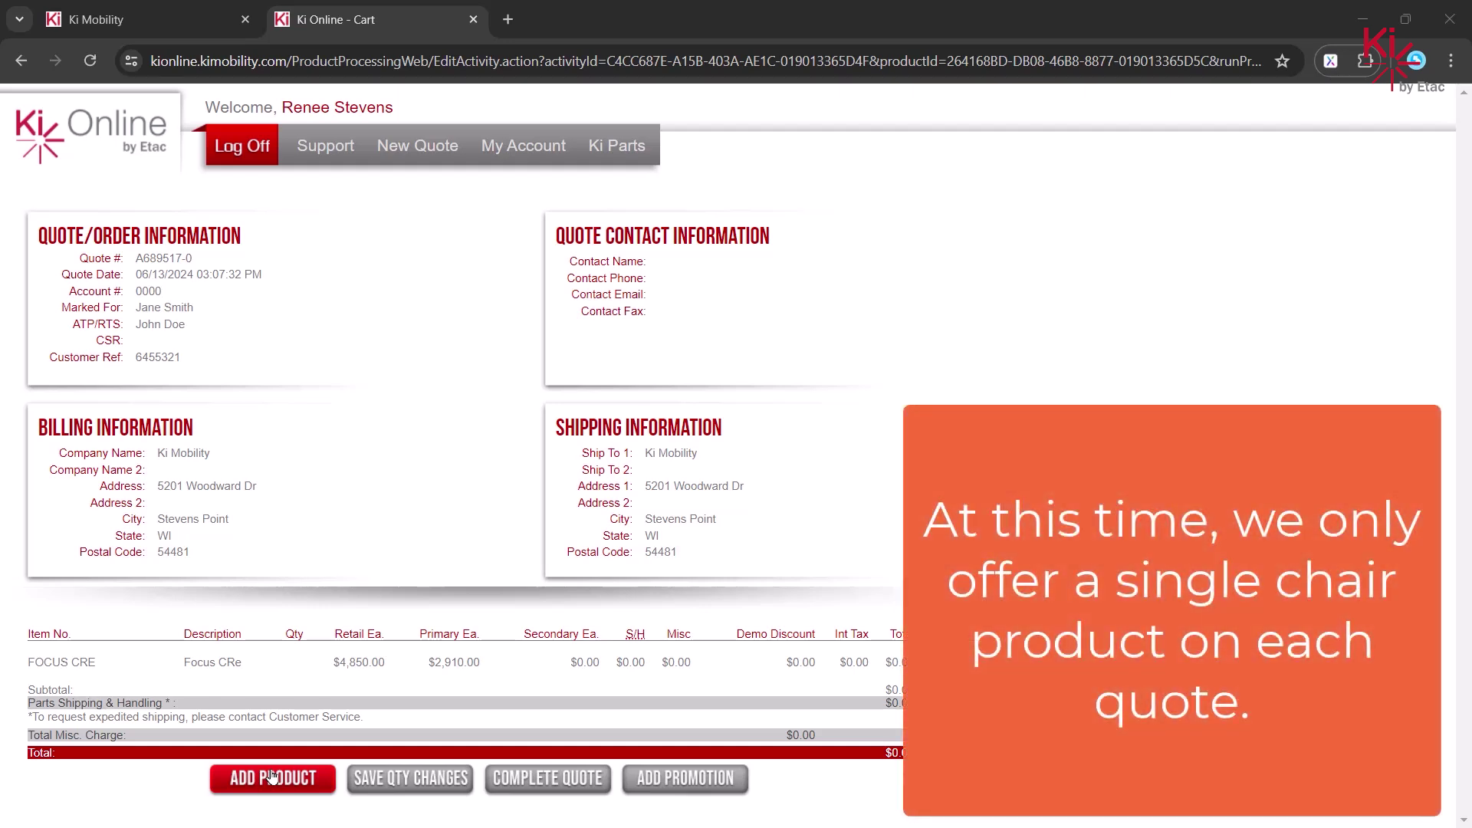
- Add an Axiom SP Visco cushion in 19 x 19, quantity 1, to the quote
click(241, 782)
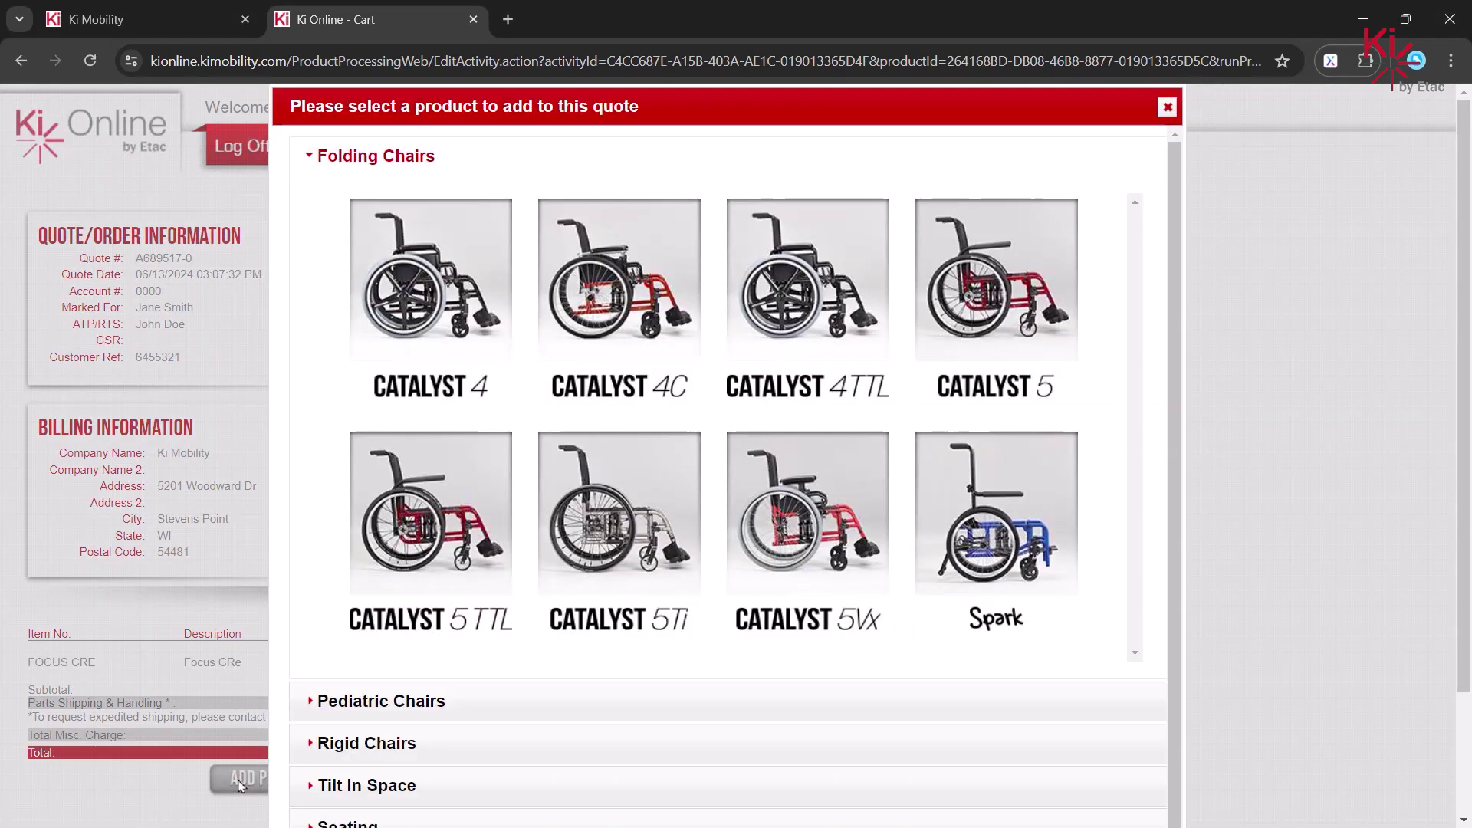
scroll(305, 624, down, 3)
click(307, 618)
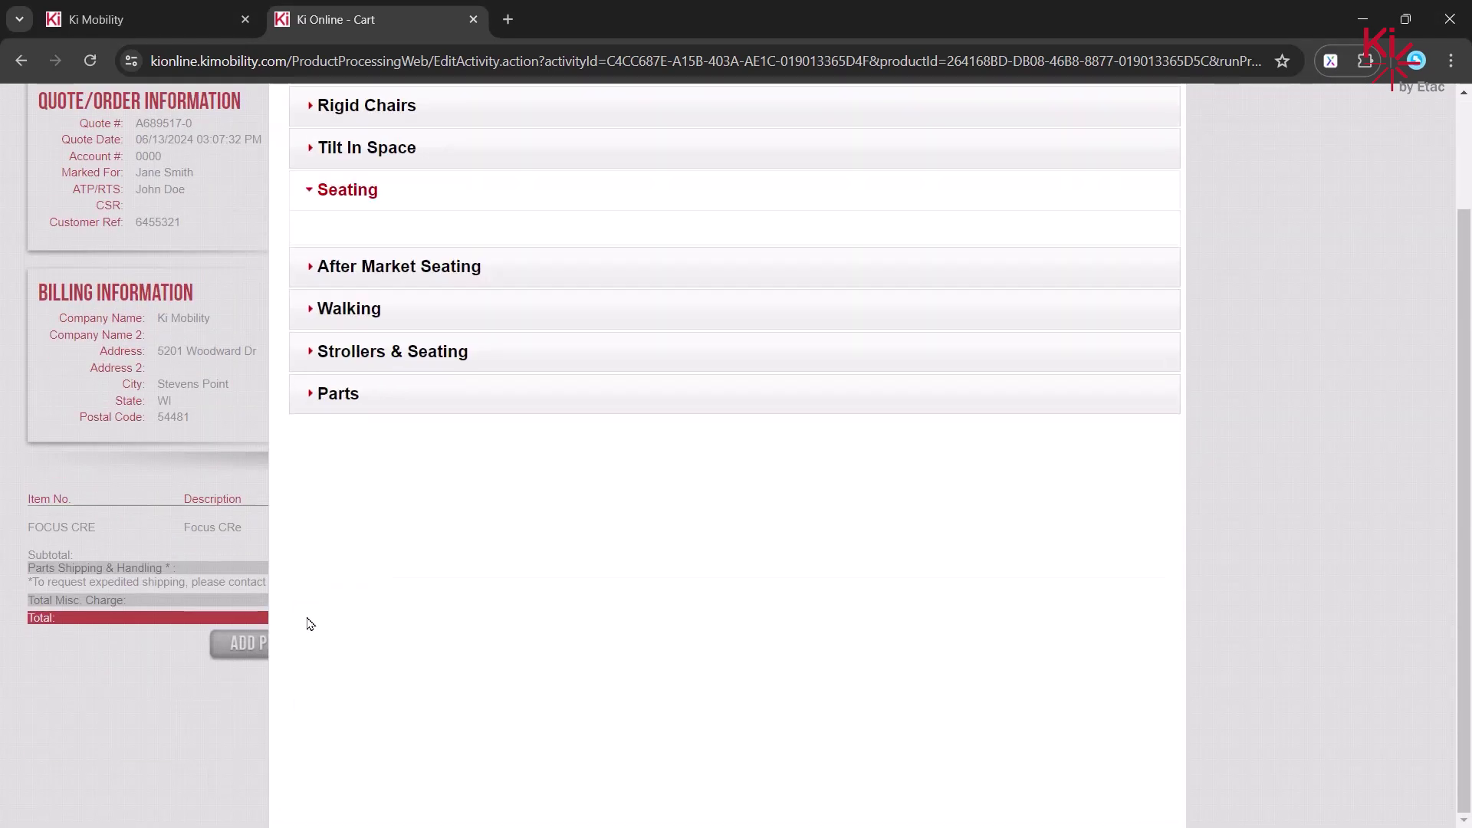
drag(1140, 273, 1140, 381)
click(394, 396)
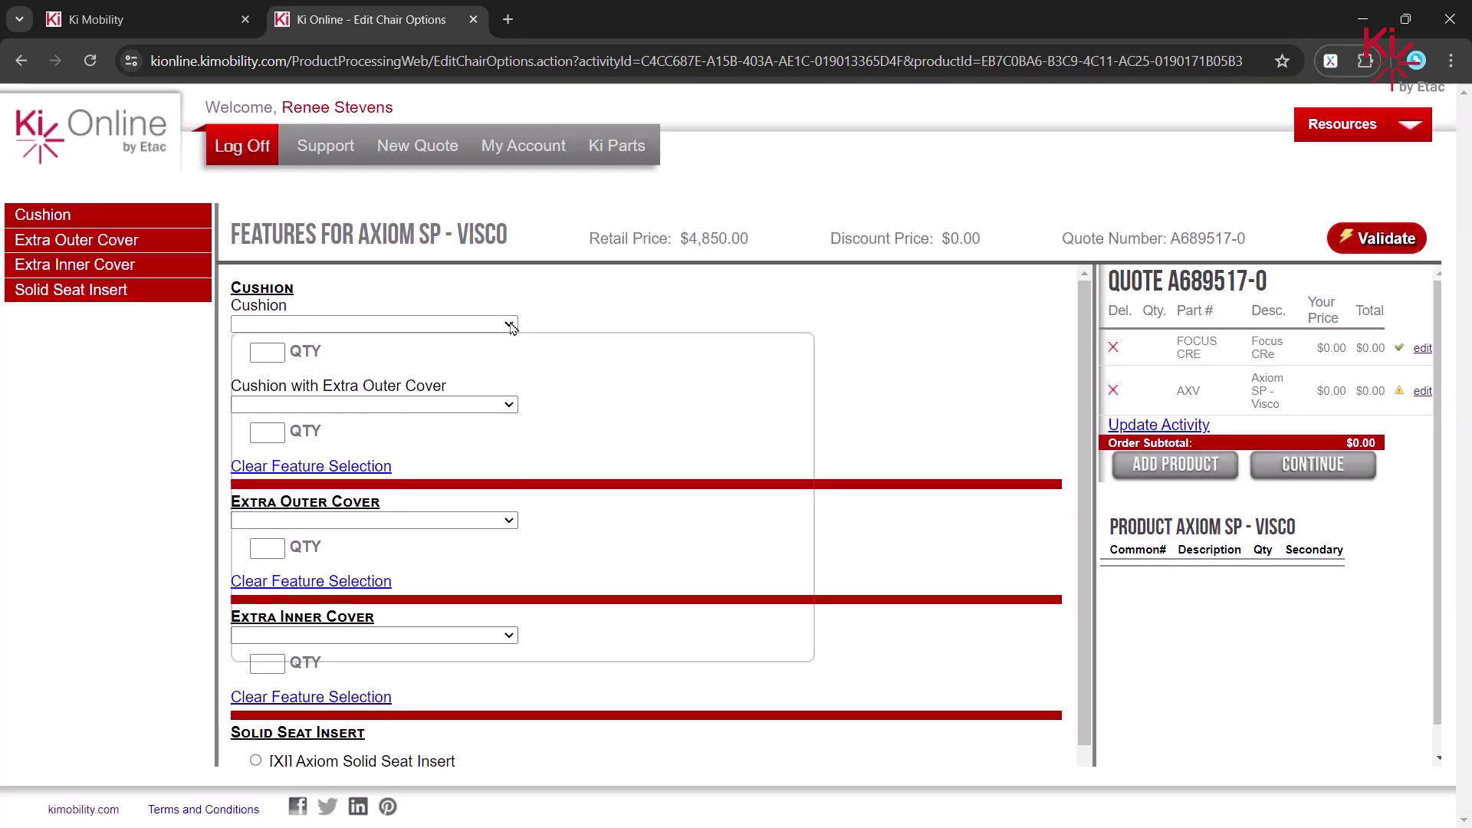
click(509, 323)
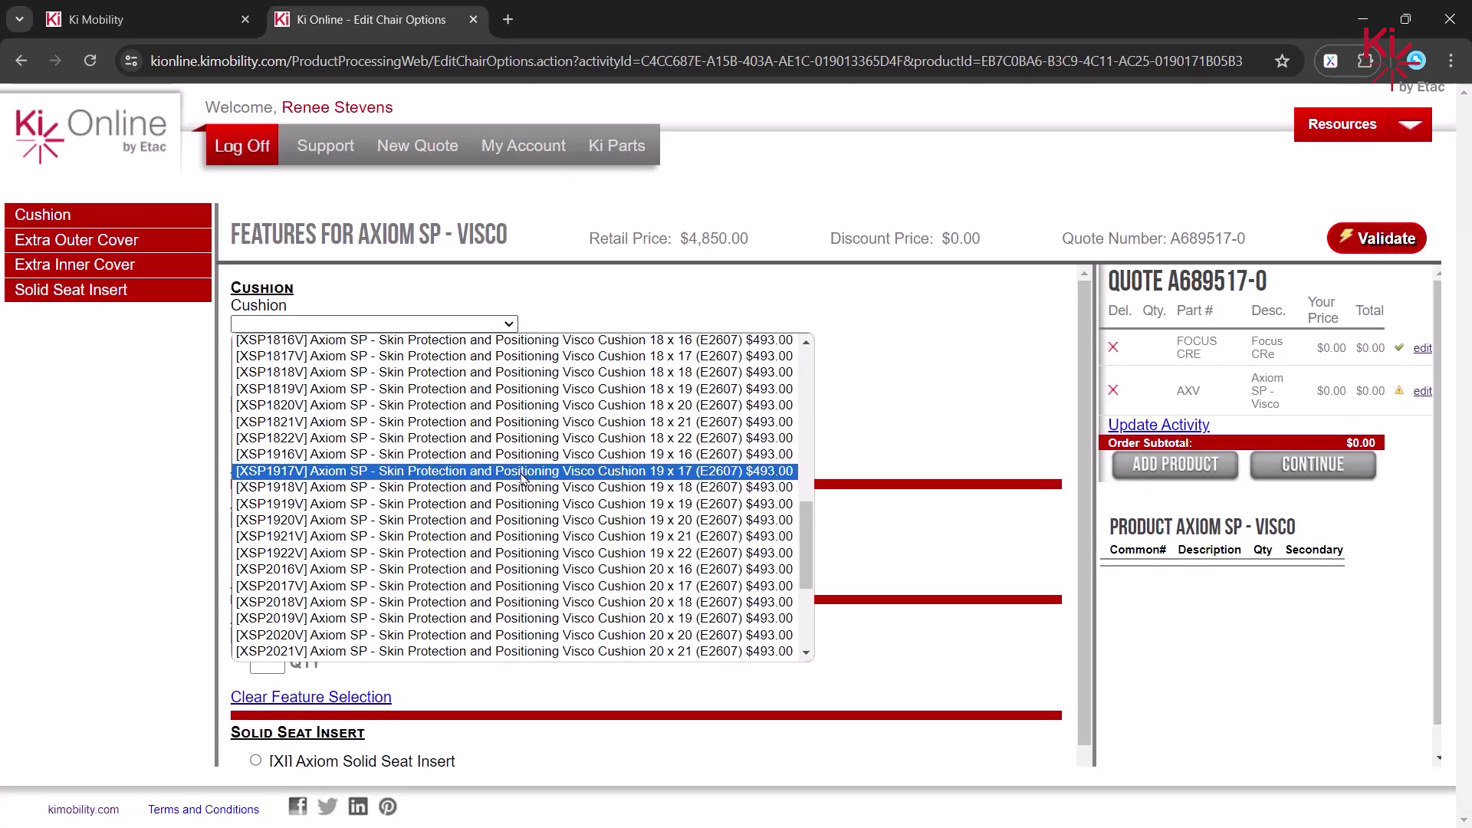
click(526, 503)
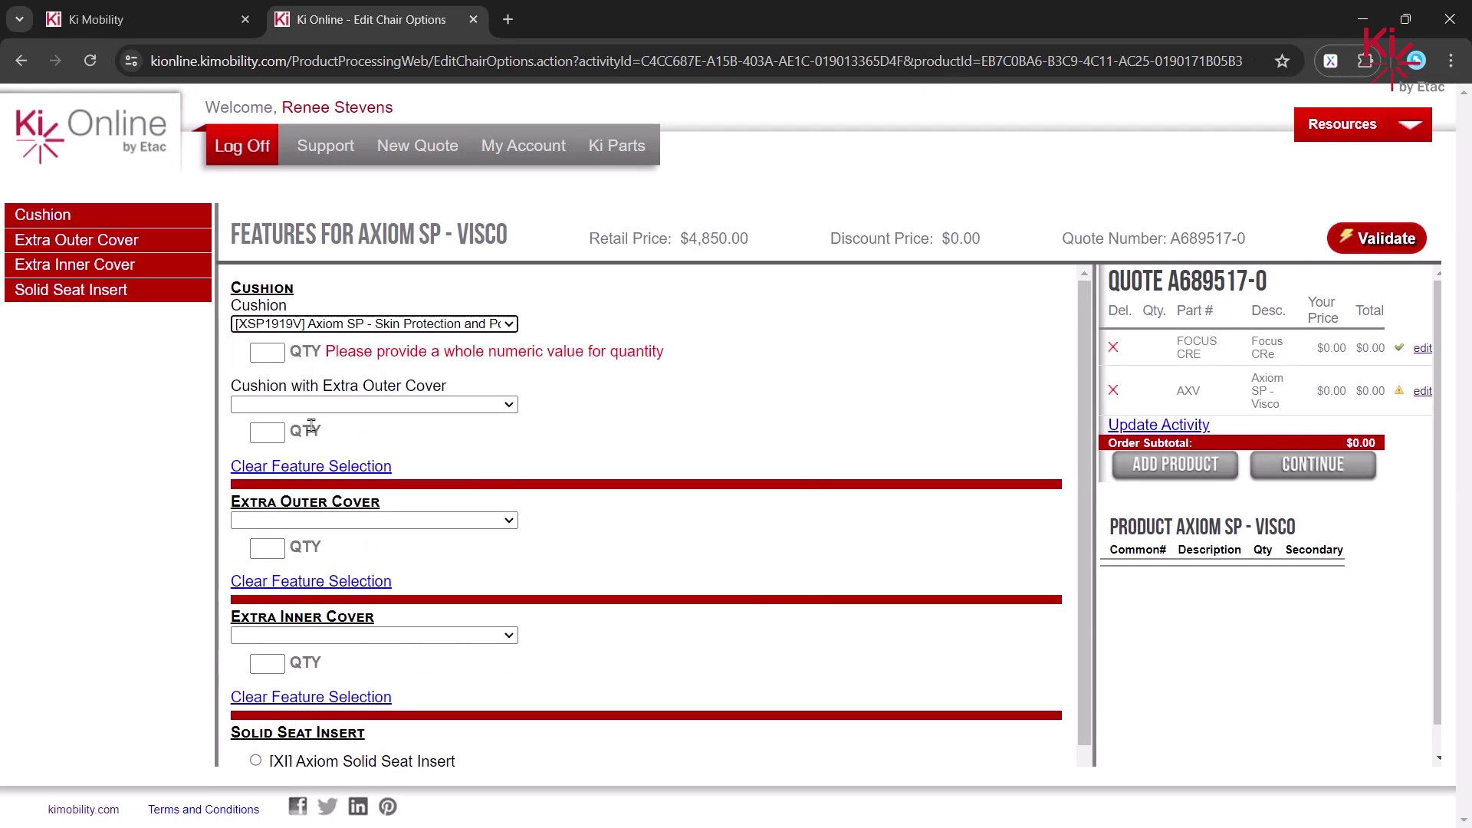
click(275, 353)
click(803, 432)
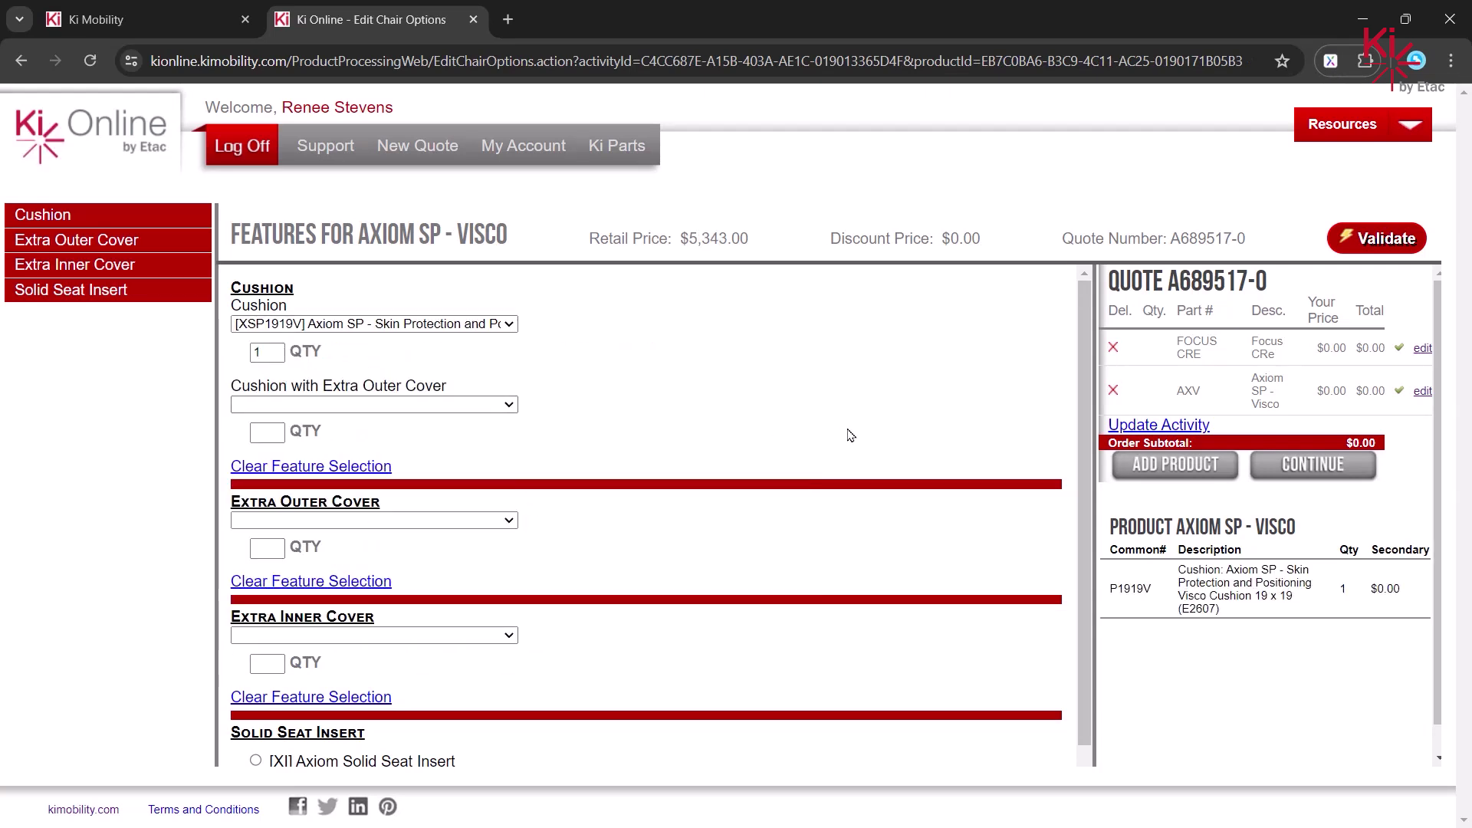
- Validate the cushion configuration and continue back to the cart
click(1393, 245)
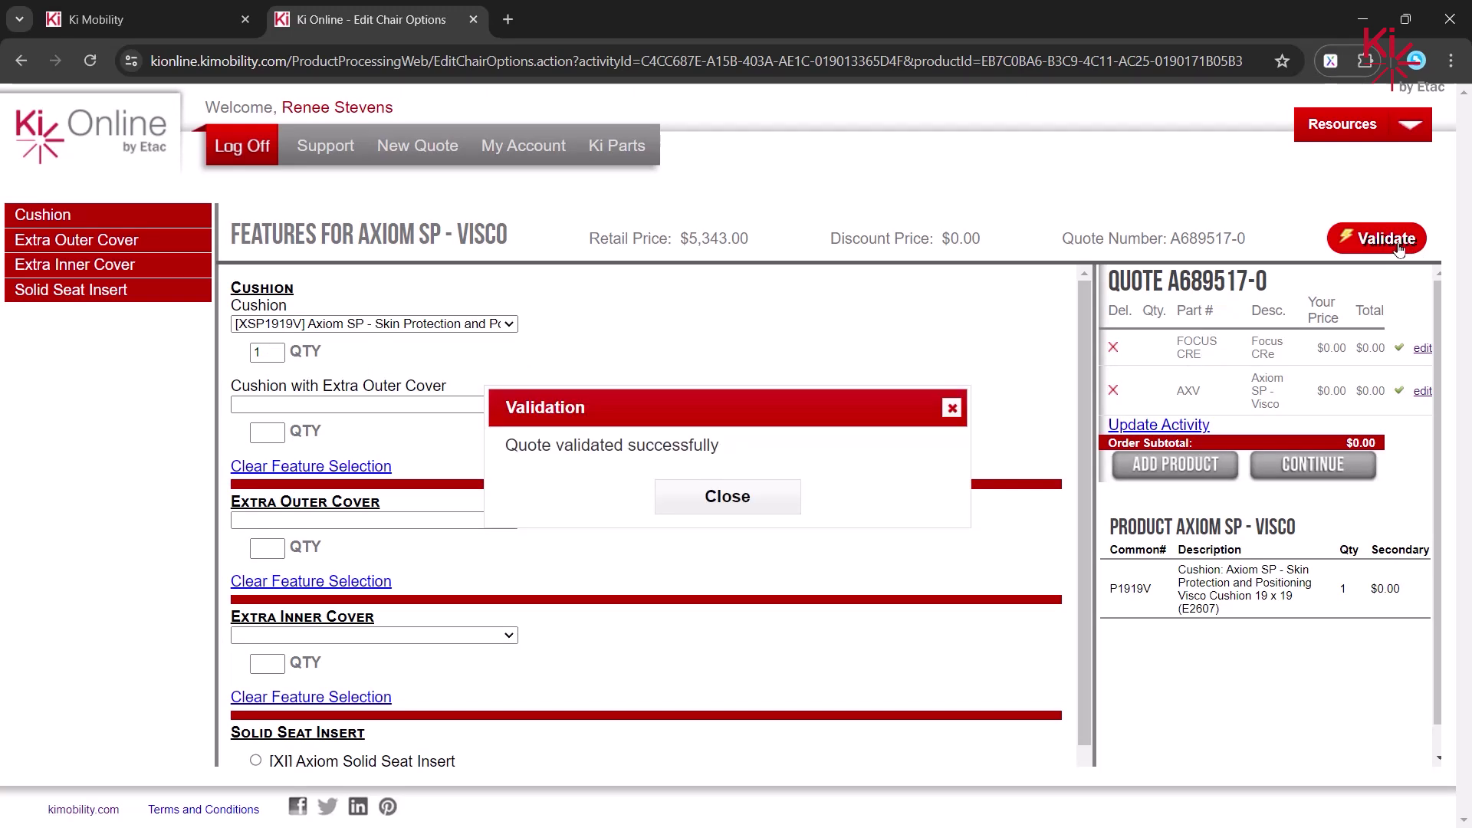
click(712, 512)
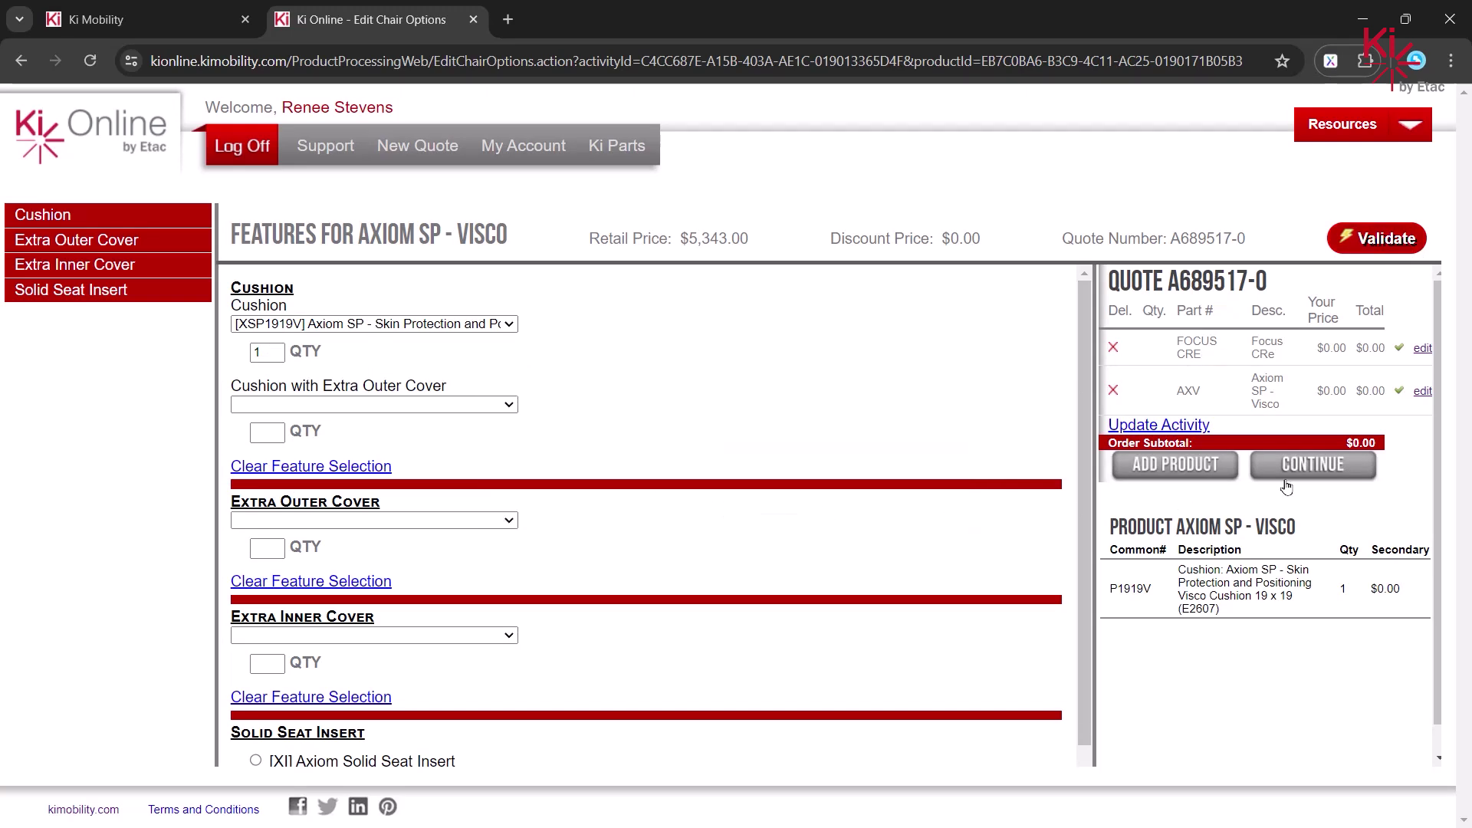
click(1331, 473)
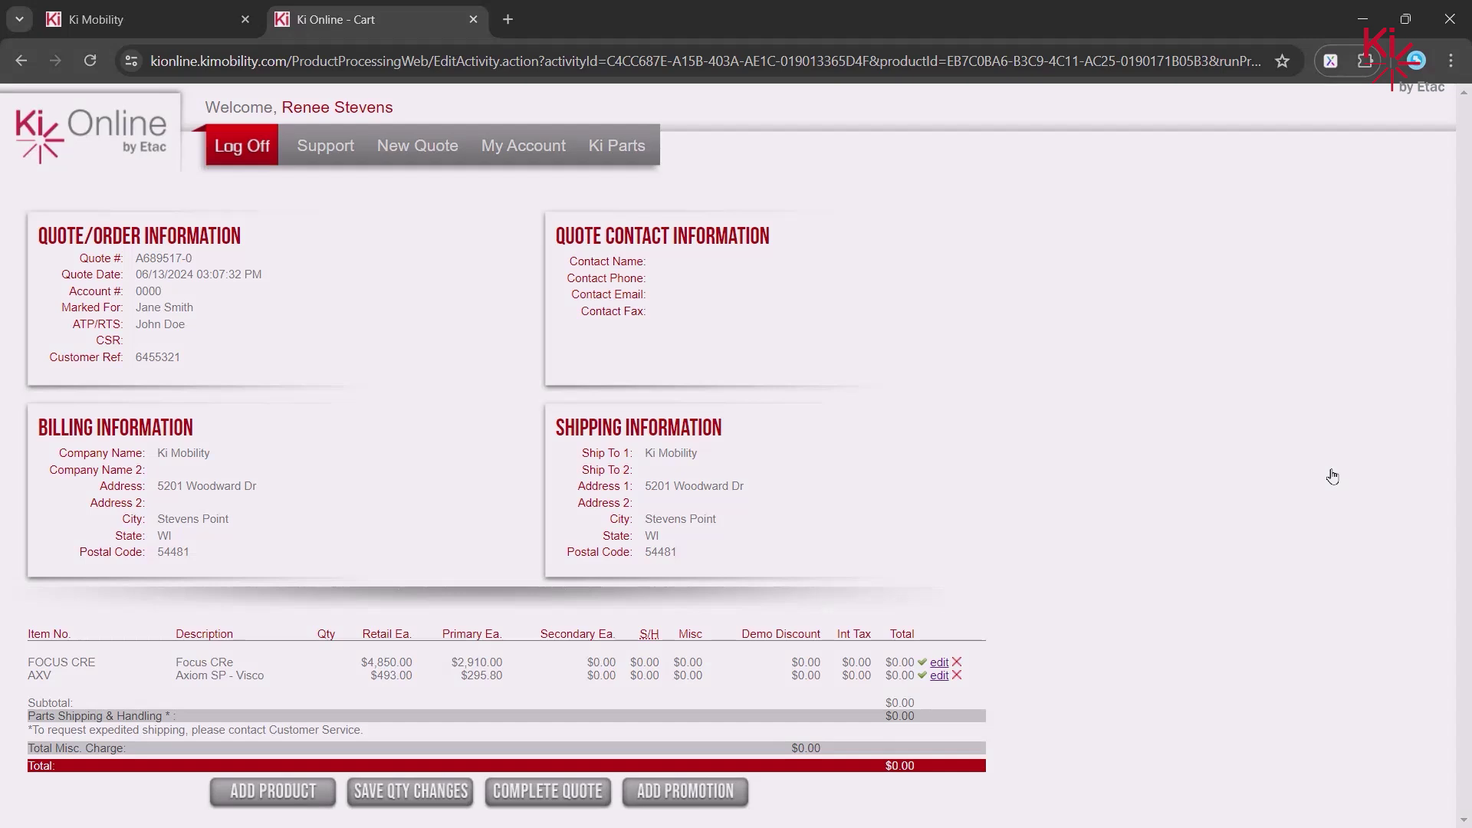
- Under Parts, enter item number 14942 with quantity 1 and add it to the cart
click(251, 805)
scroll(856, 745, down, 2)
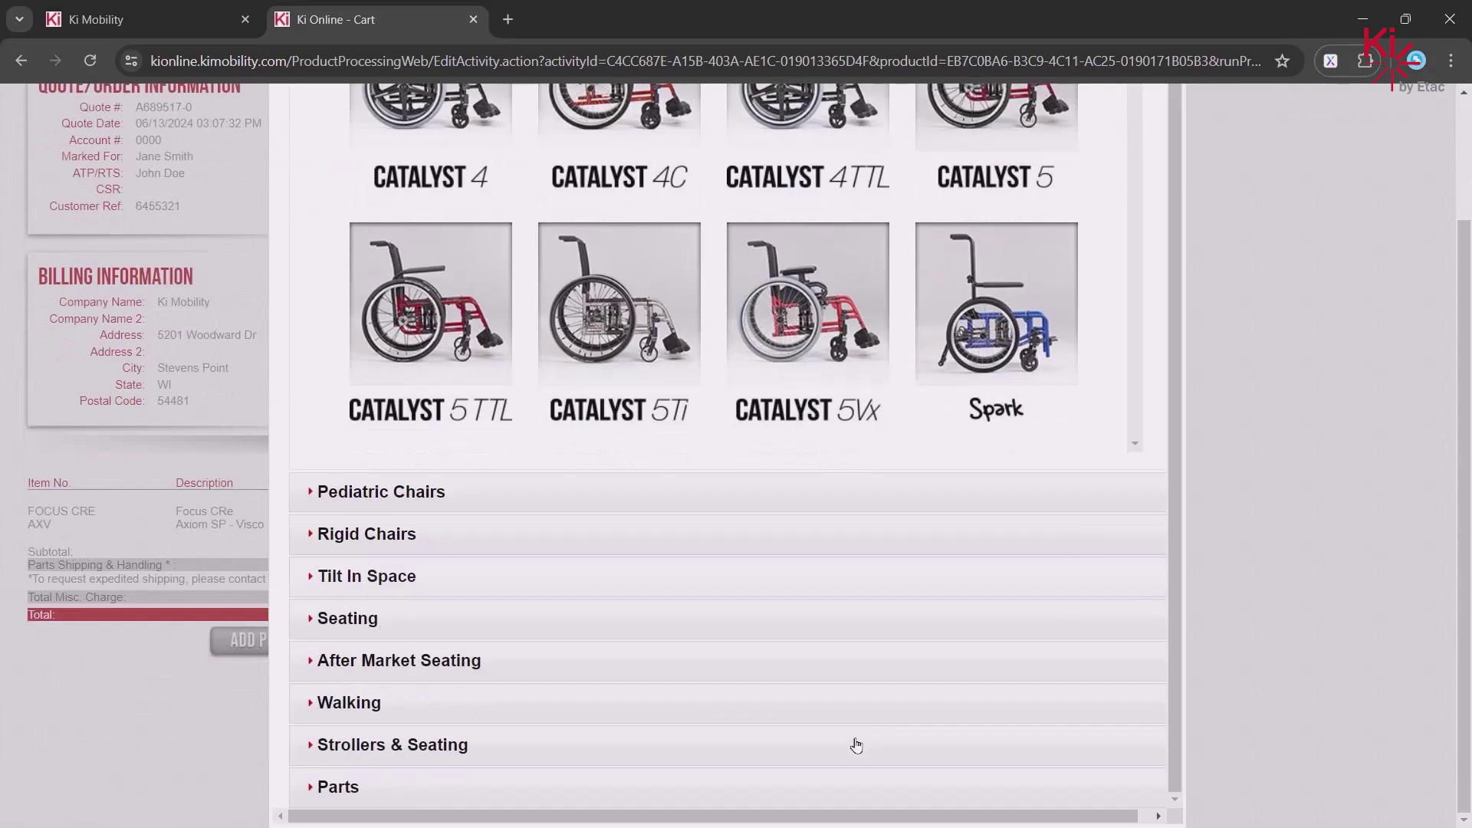
click(309, 796)
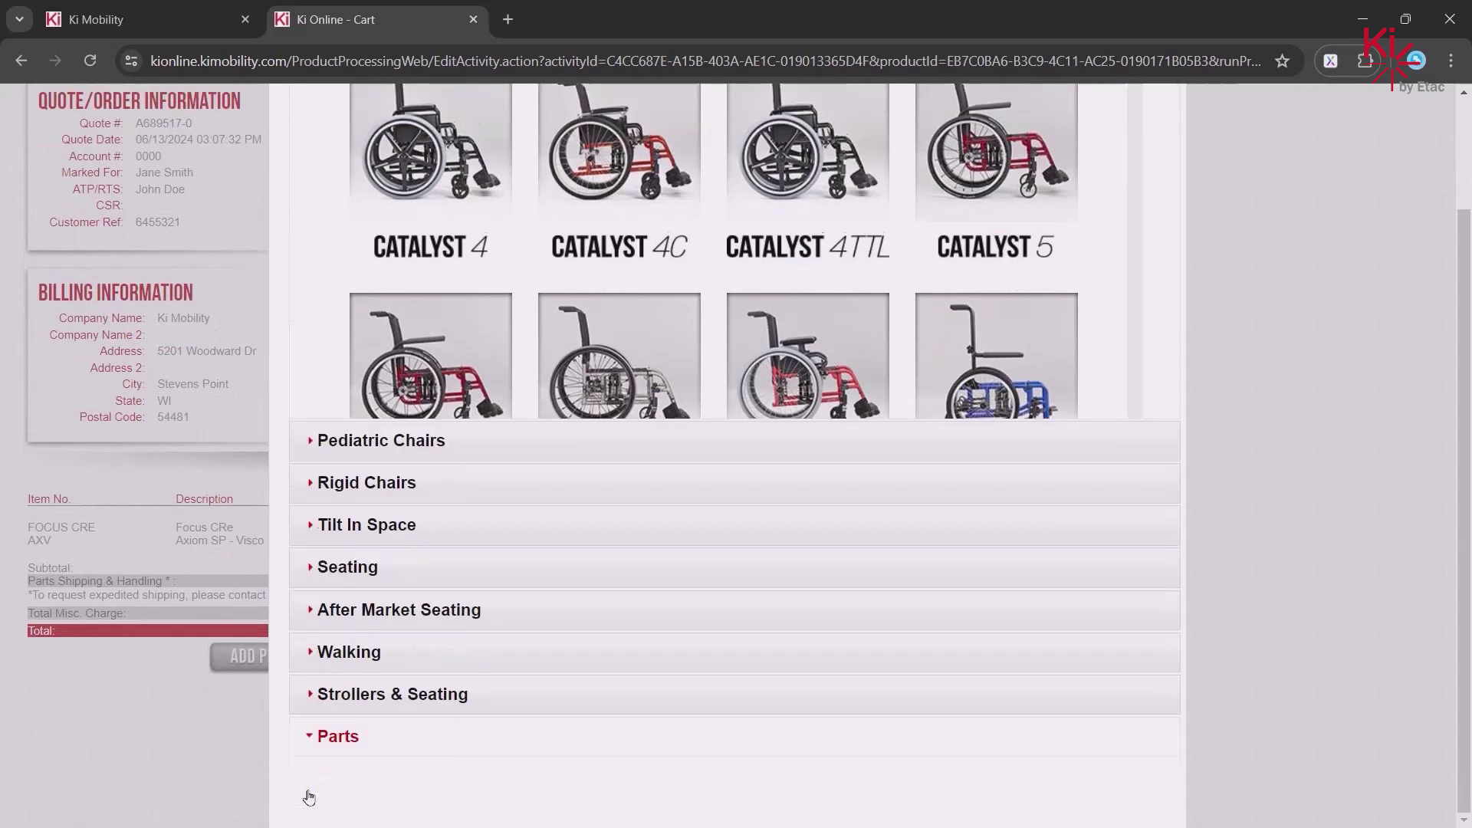
click(432, 450)
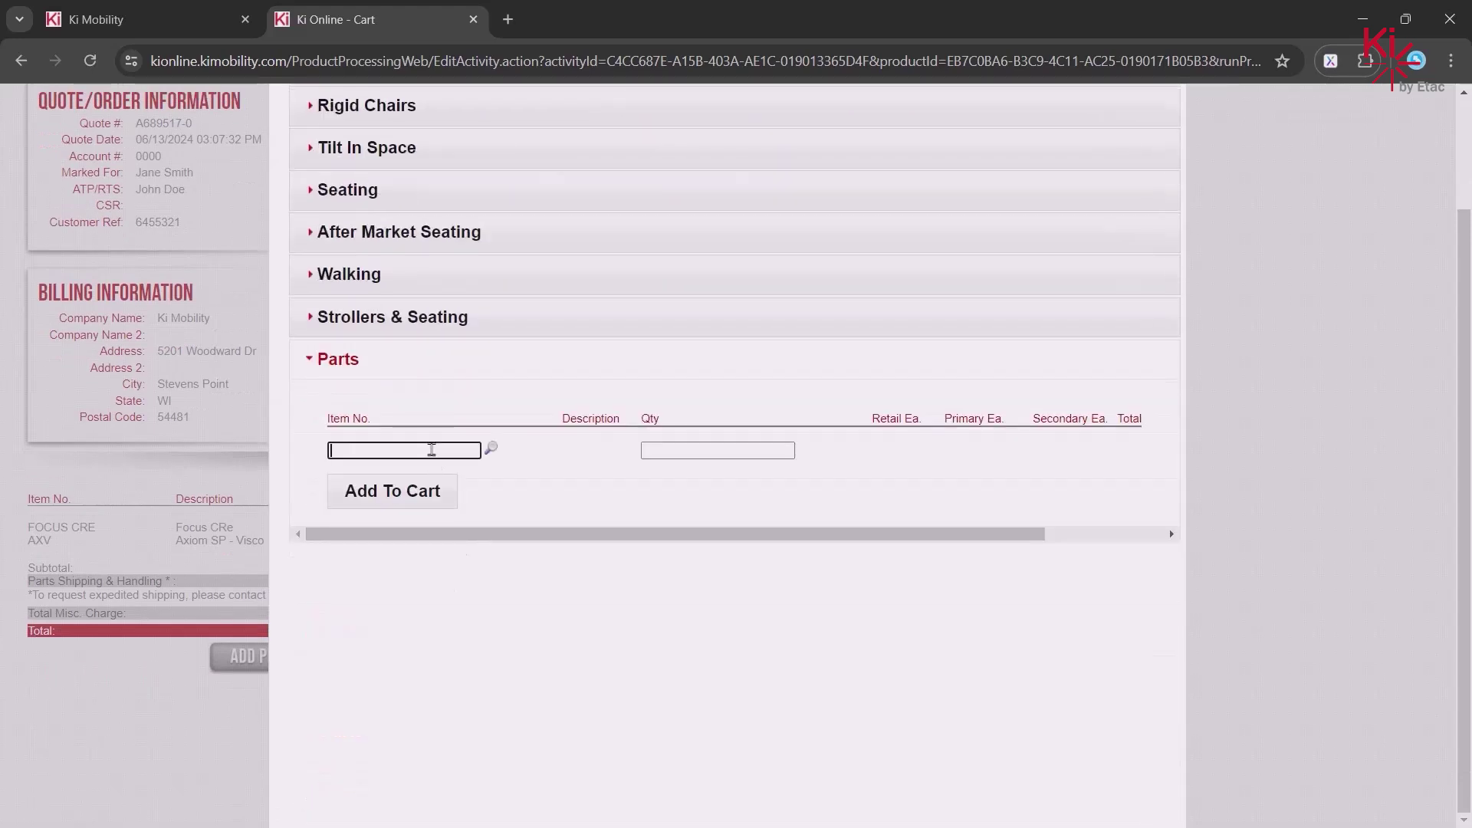
click(432, 450)
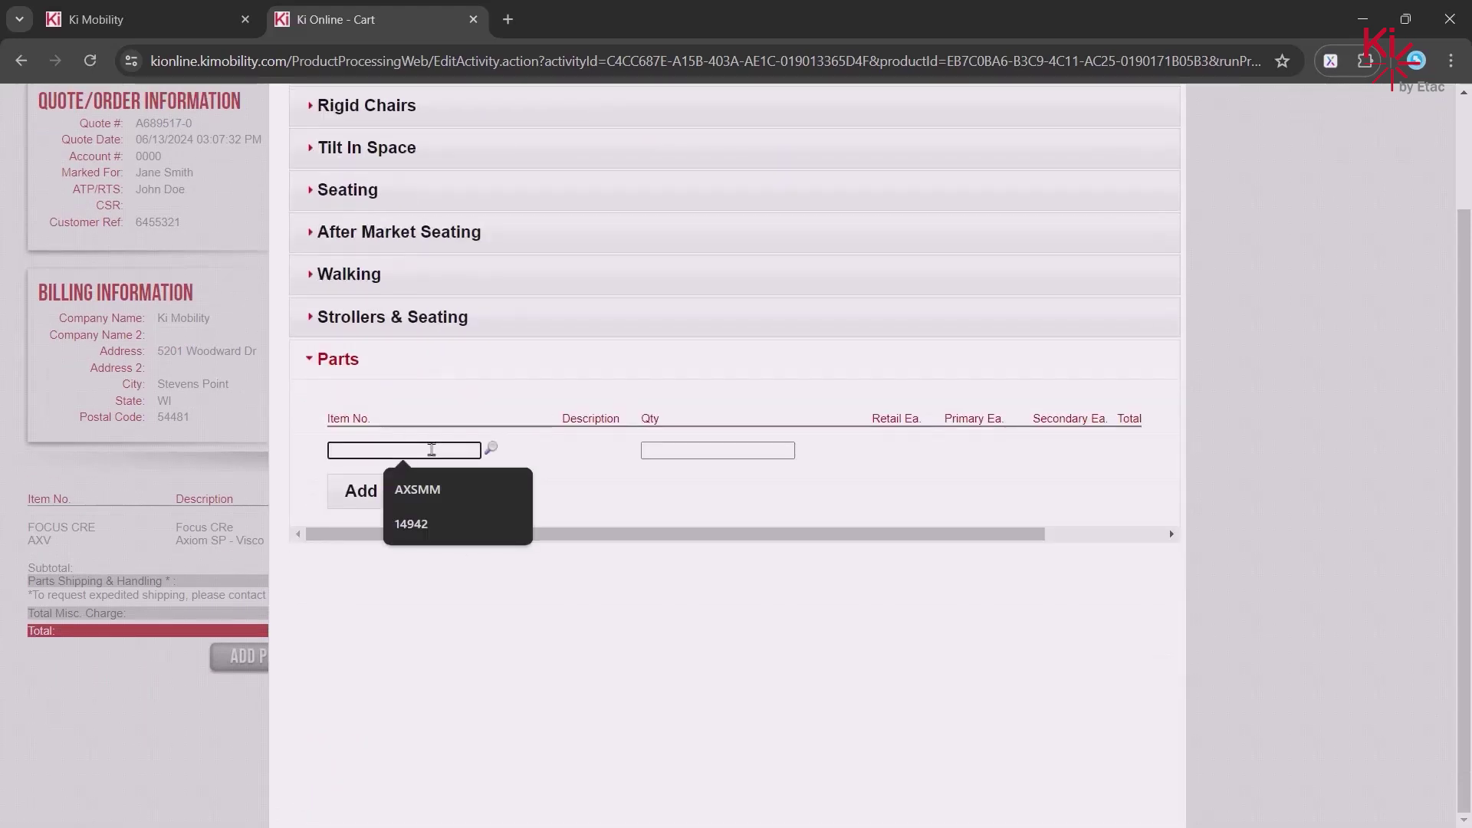
click(421, 524)
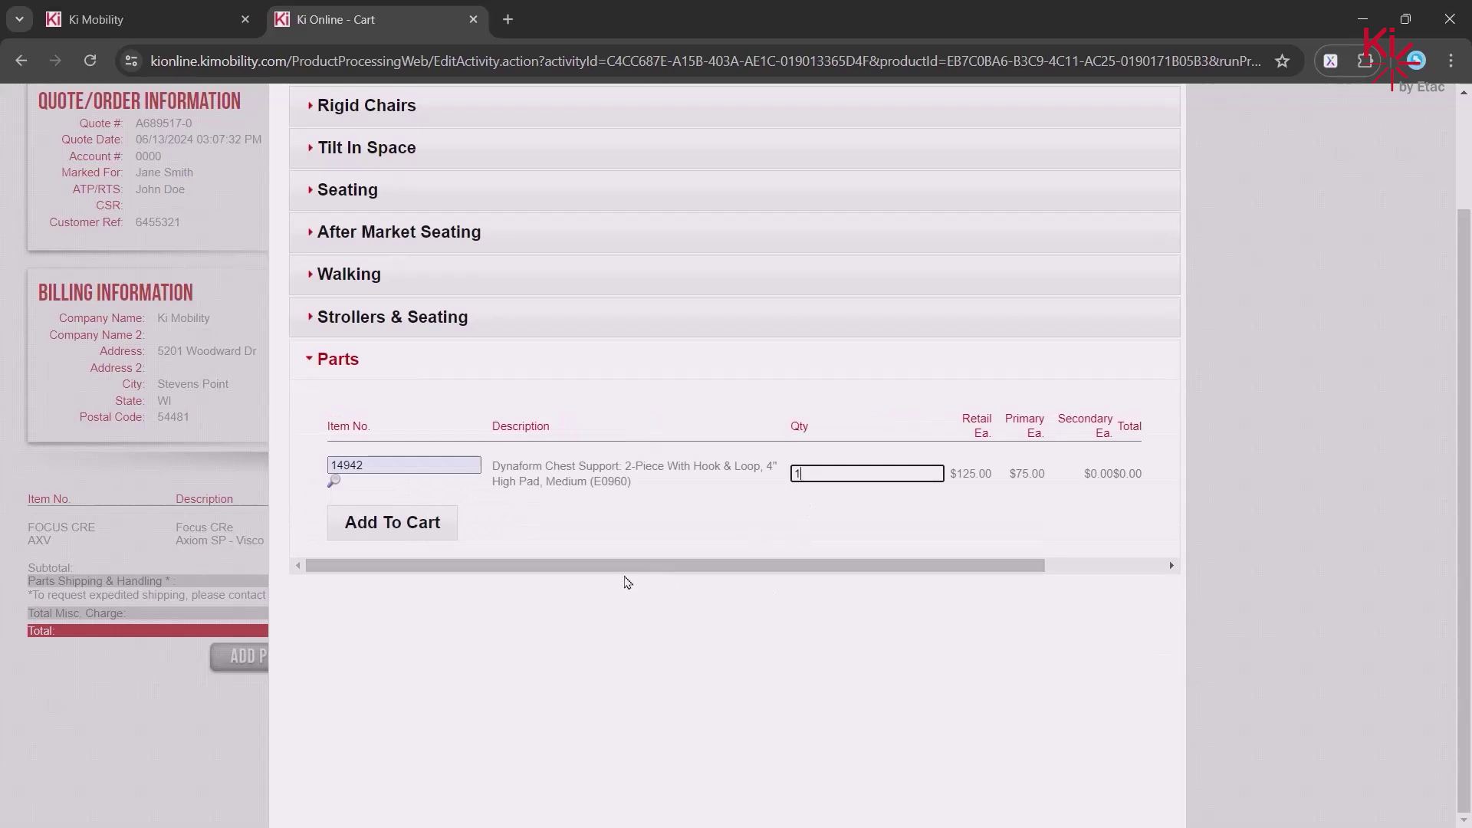
click(390, 535)
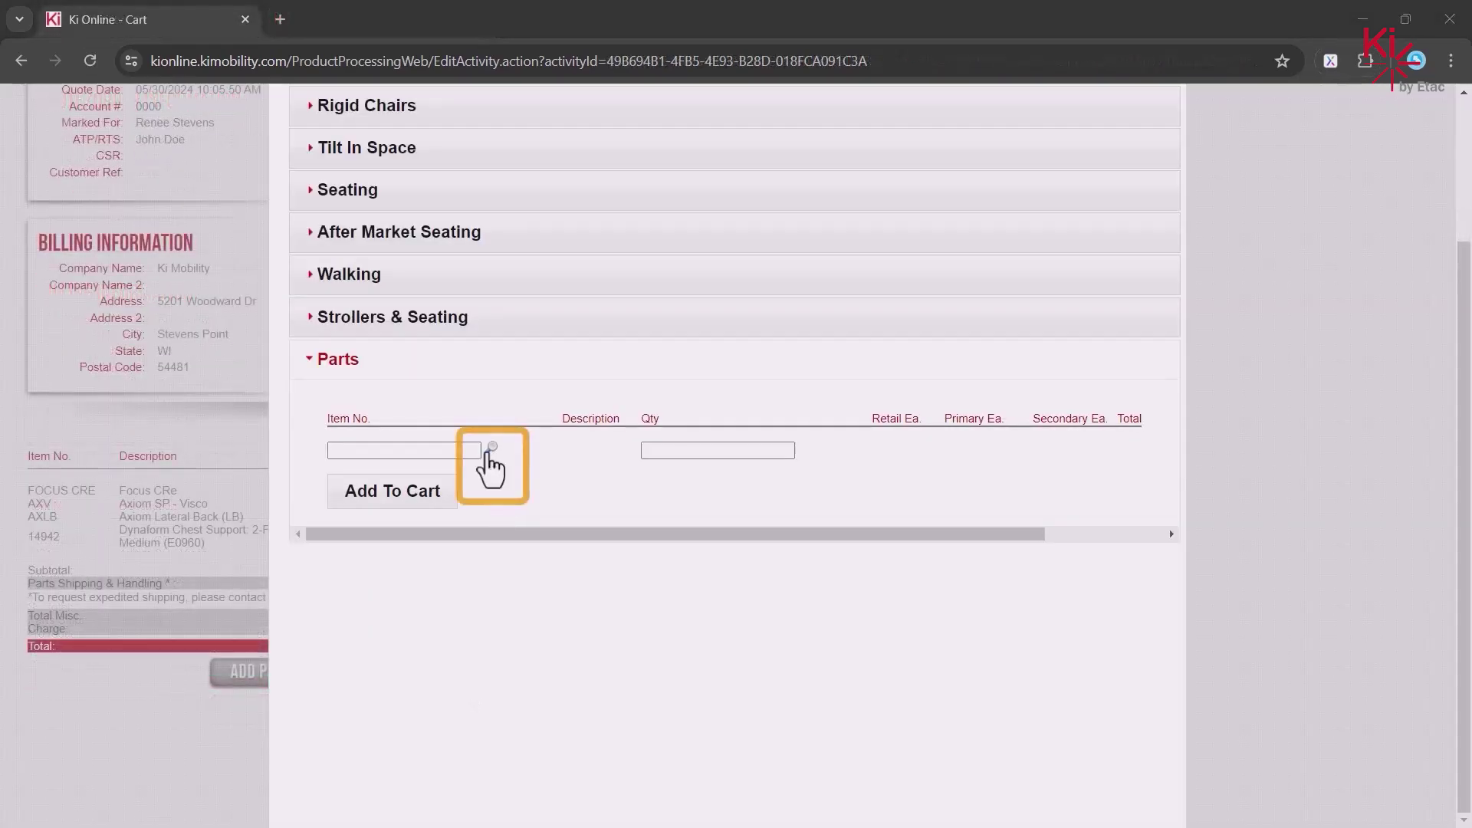
- Search the parts manual for 'Dyna', then browse Seating > Axiom Positioning > Anterior Trunk > Dynamic 2 Point
click(491, 450)
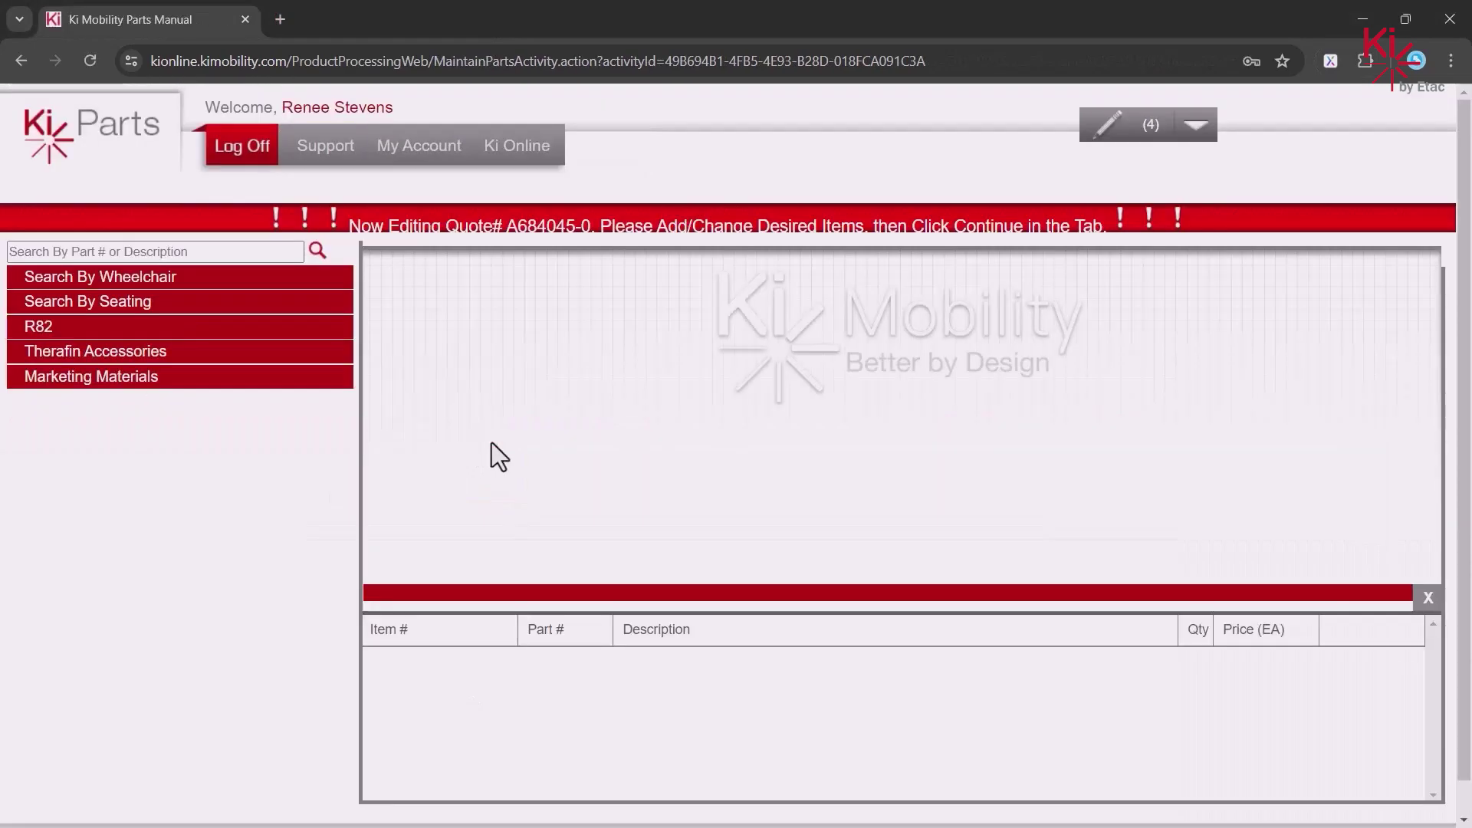
click(163, 250)
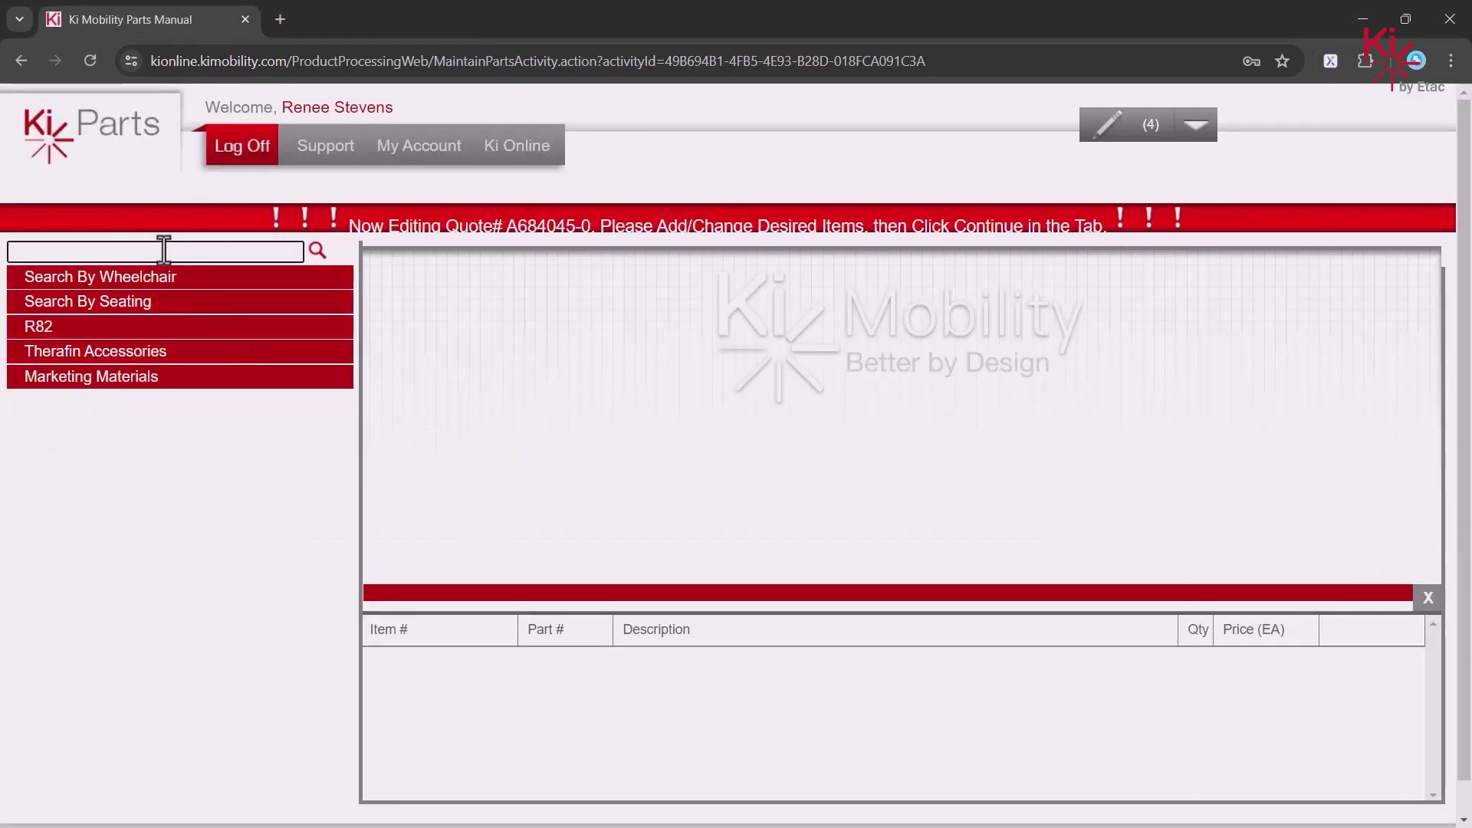
text(Dynaform)
click(316, 249)
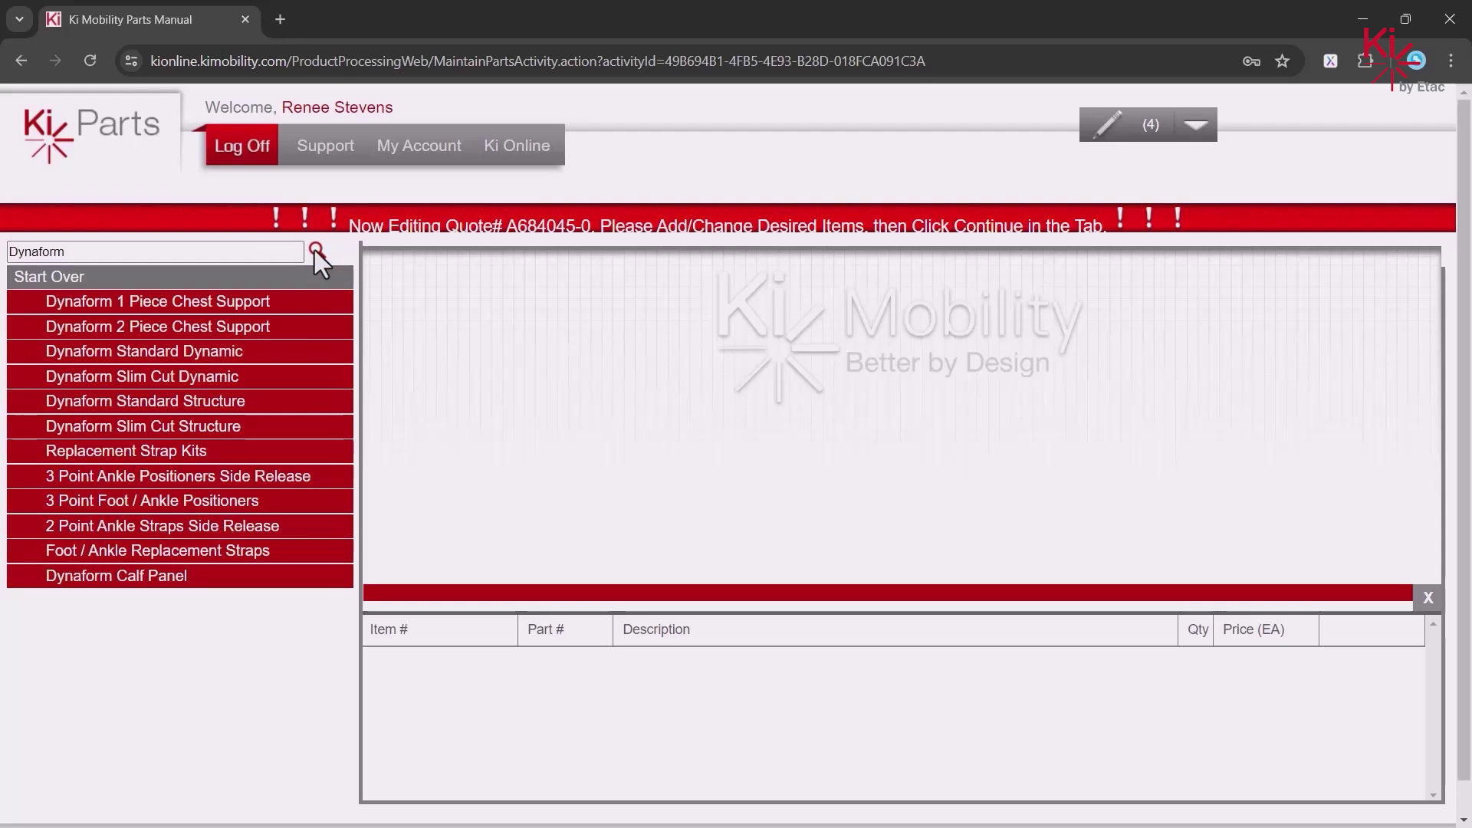
click(230, 279)
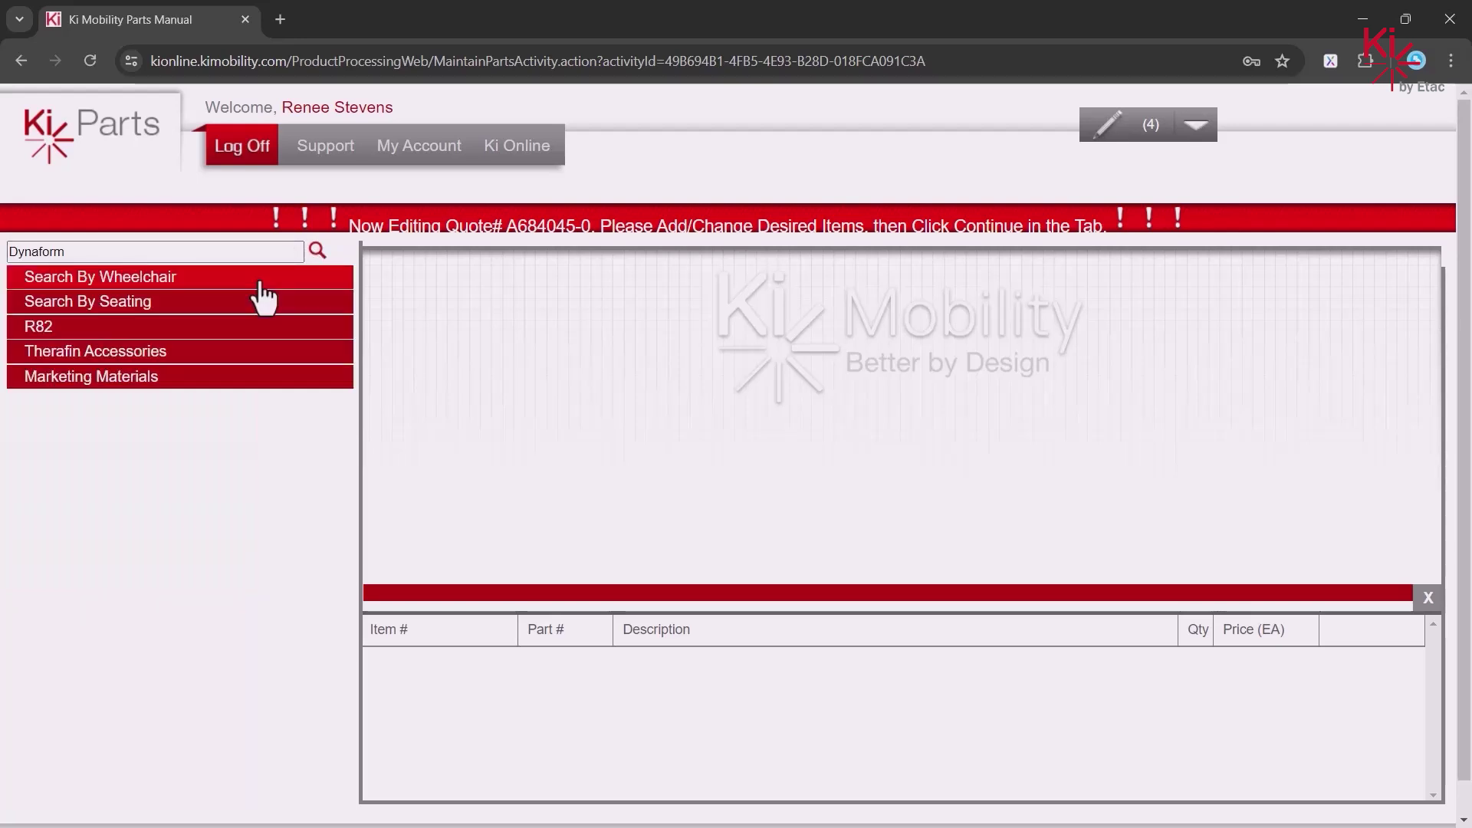
click(215, 304)
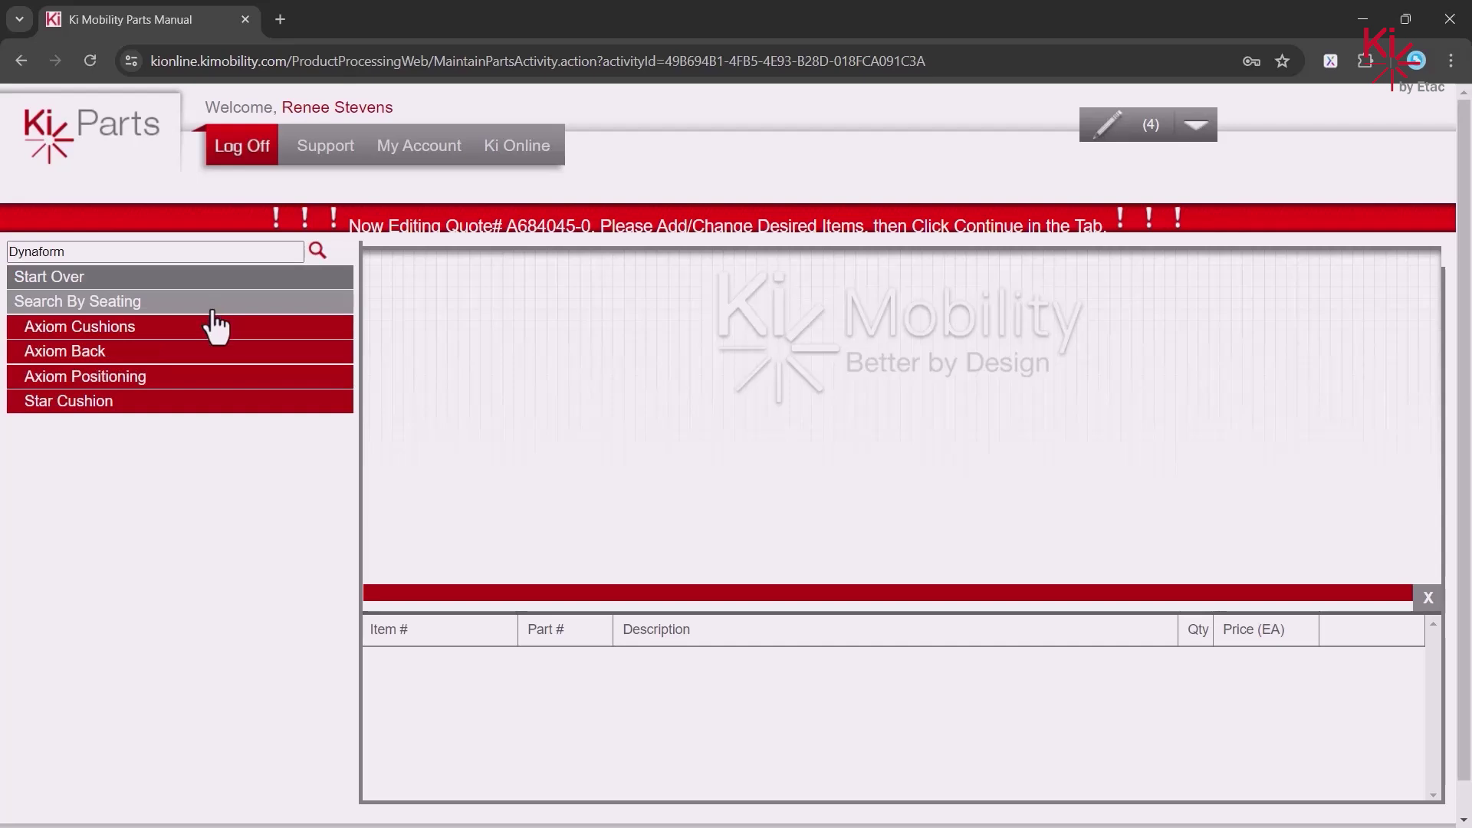
click(203, 376)
click(208, 354)
click(217, 377)
click(219, 400)
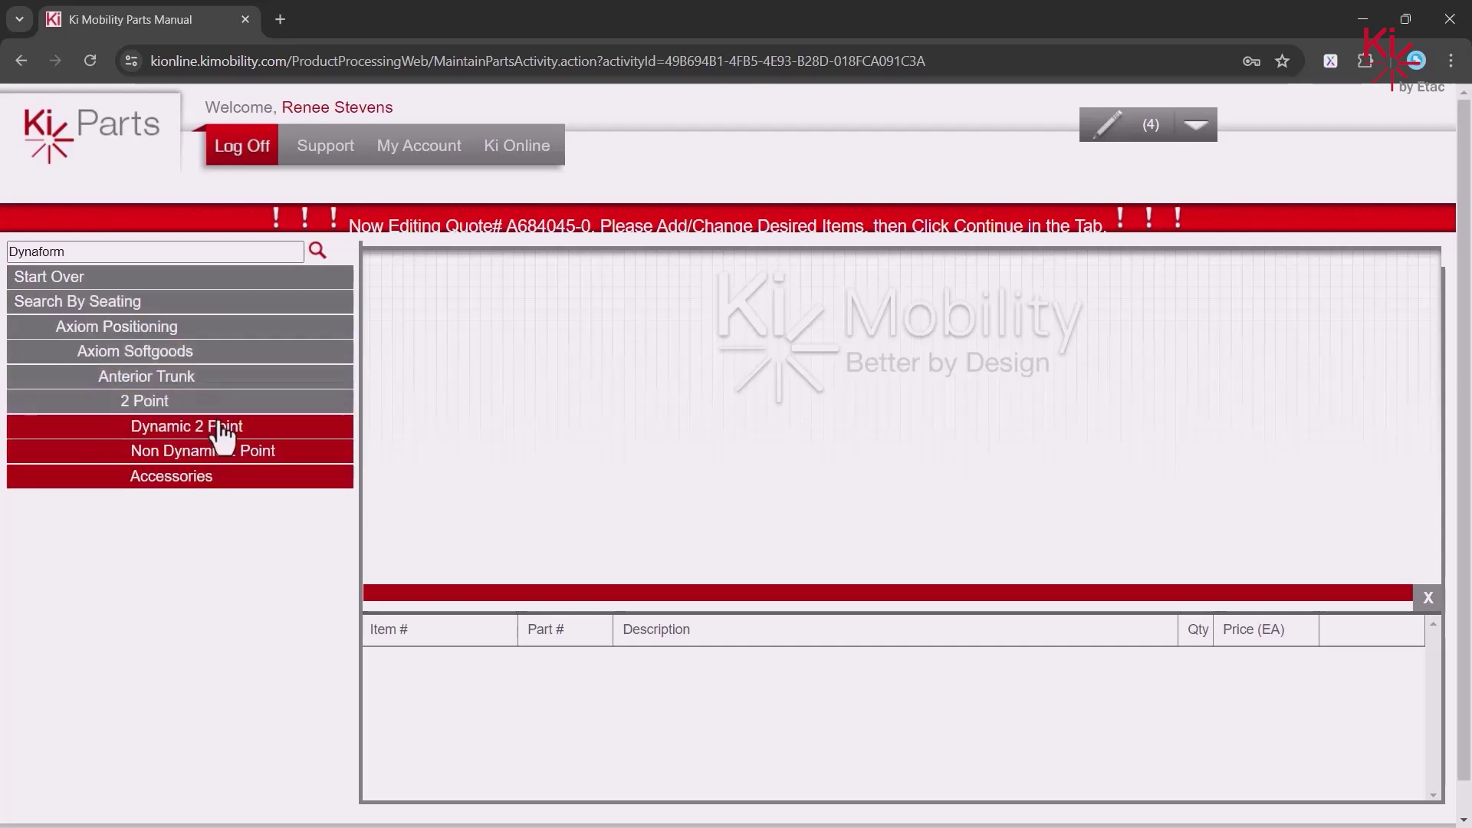
click(223, 426)
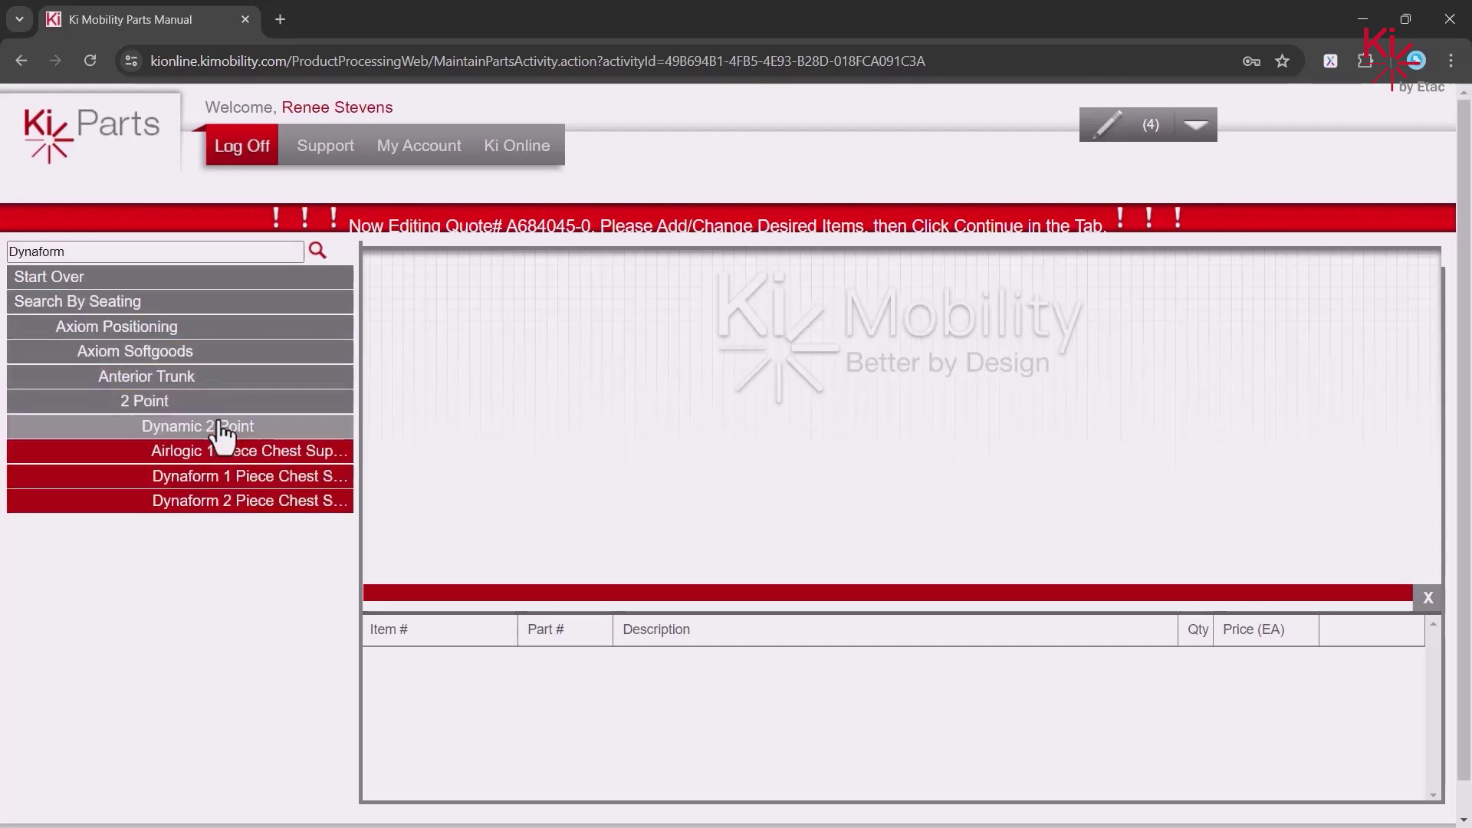
- Add the medium Dynaform 2 Piece Chest Support (14942) to the quote and return to the cart
click(236, 506)
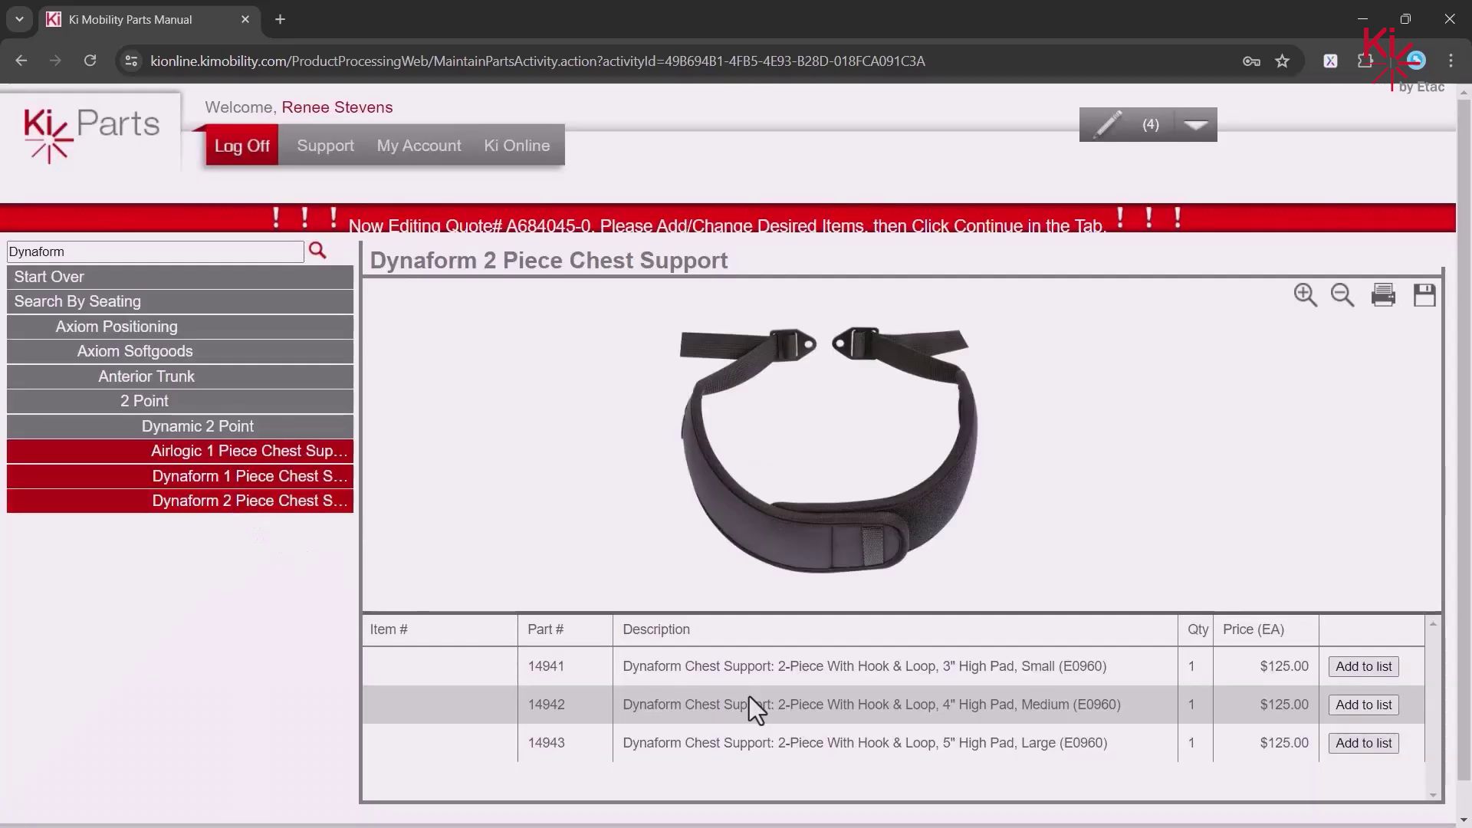
click(1364, 708)
click(1196, 124)
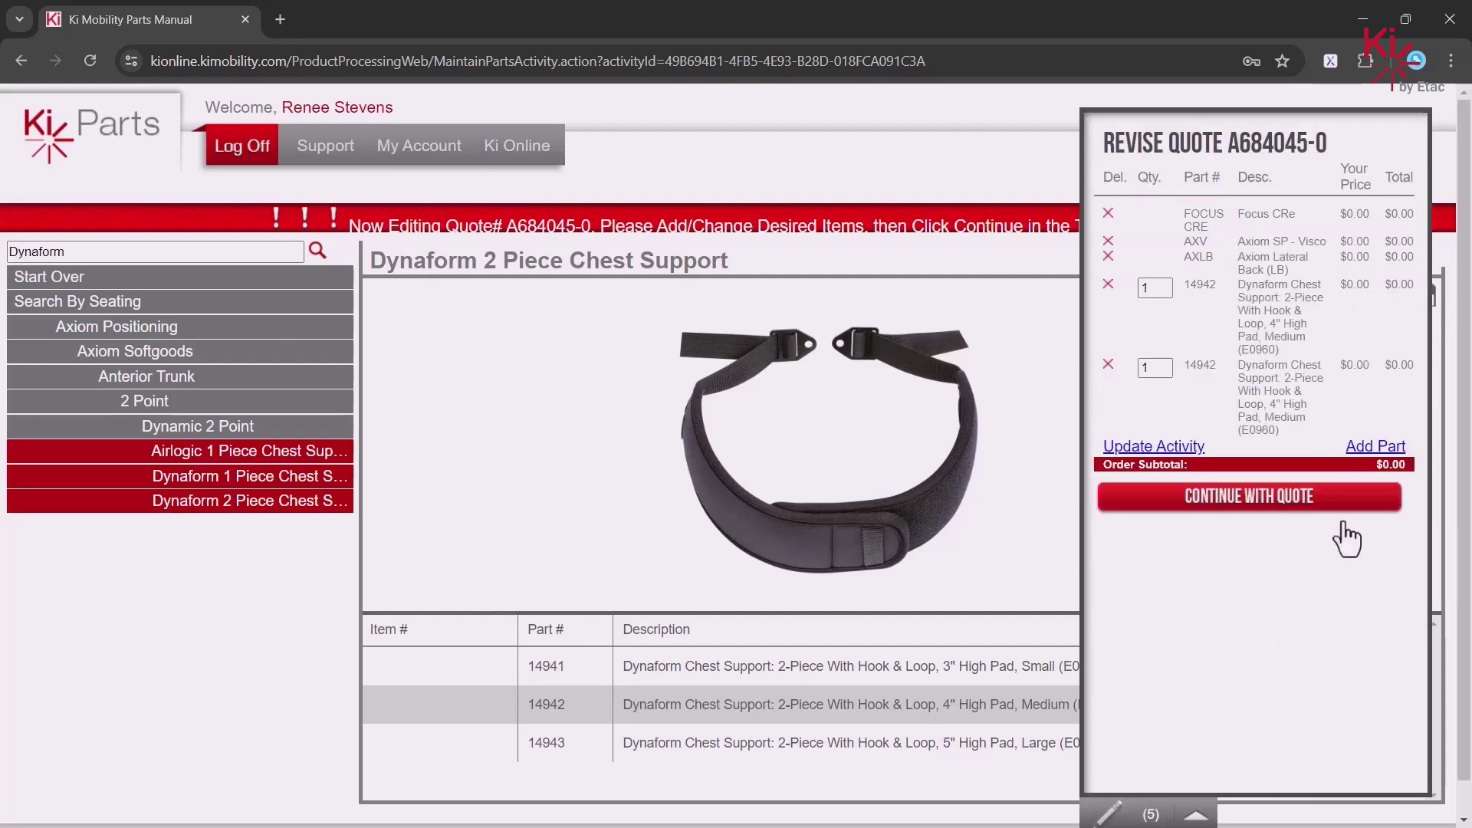
click(1272, 498)
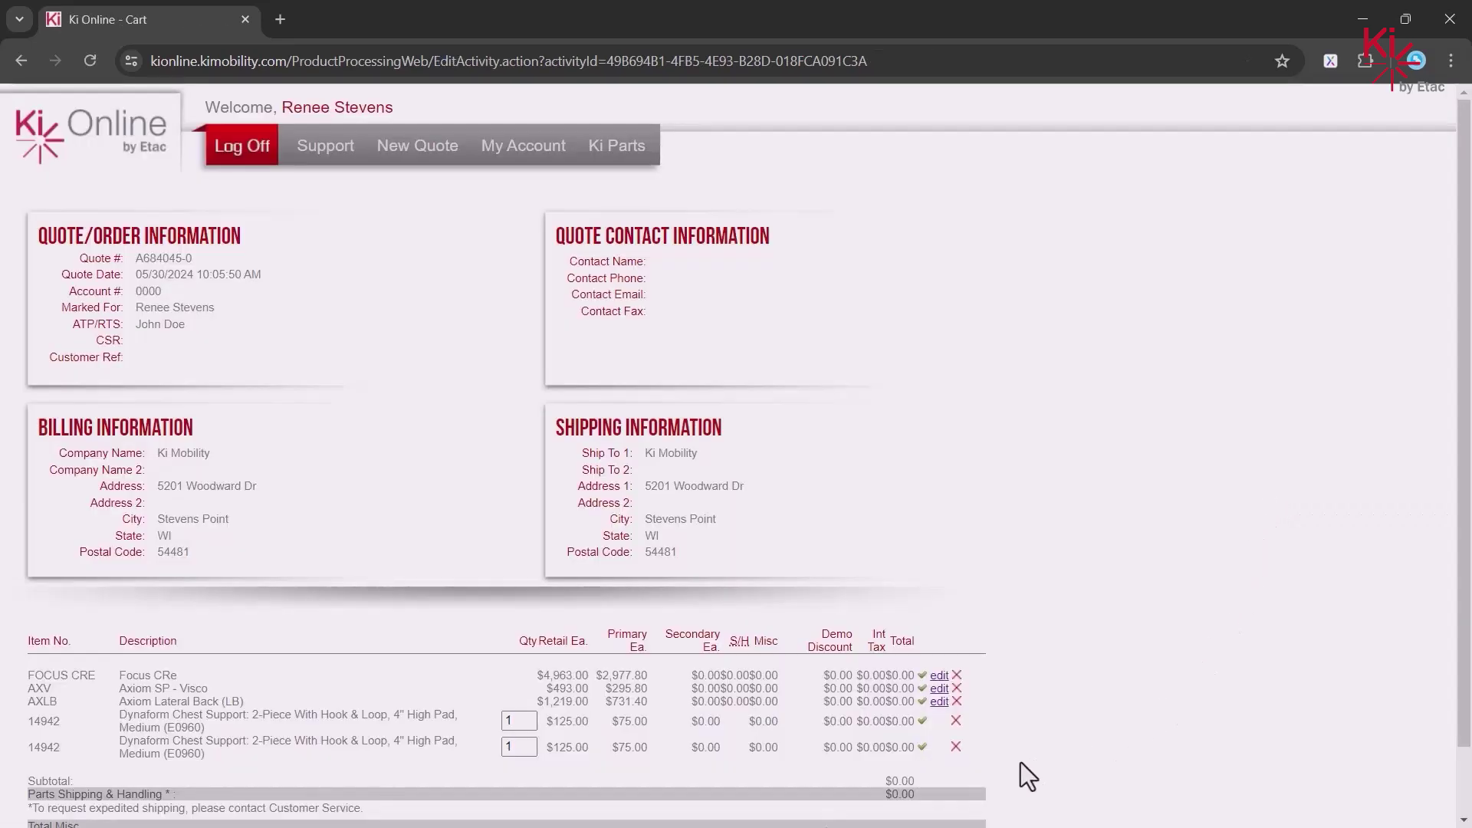
- Delete the second part 14942 chest support row and confirm the removal
click(955, 747)
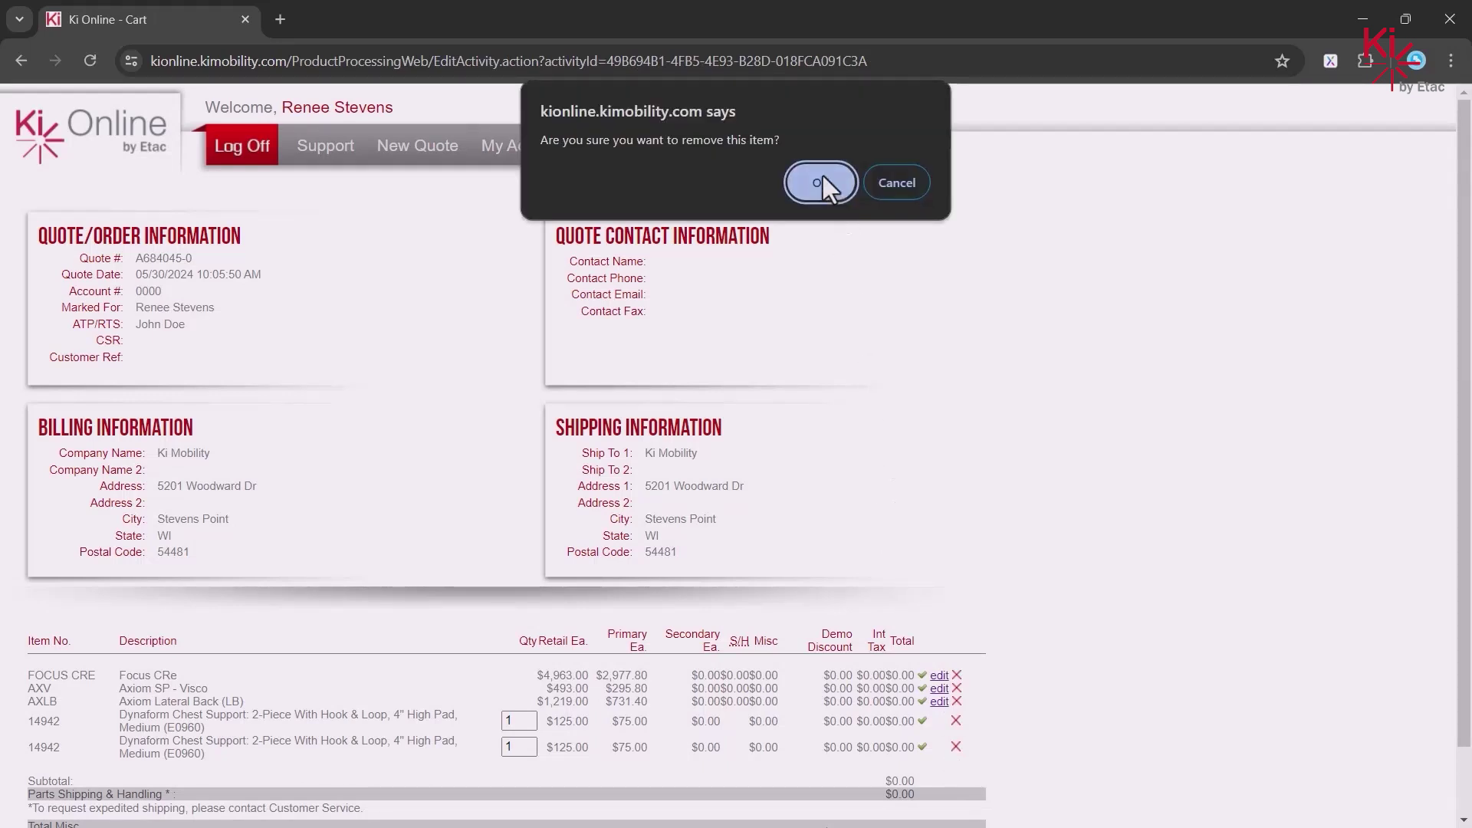
click(822, 180)
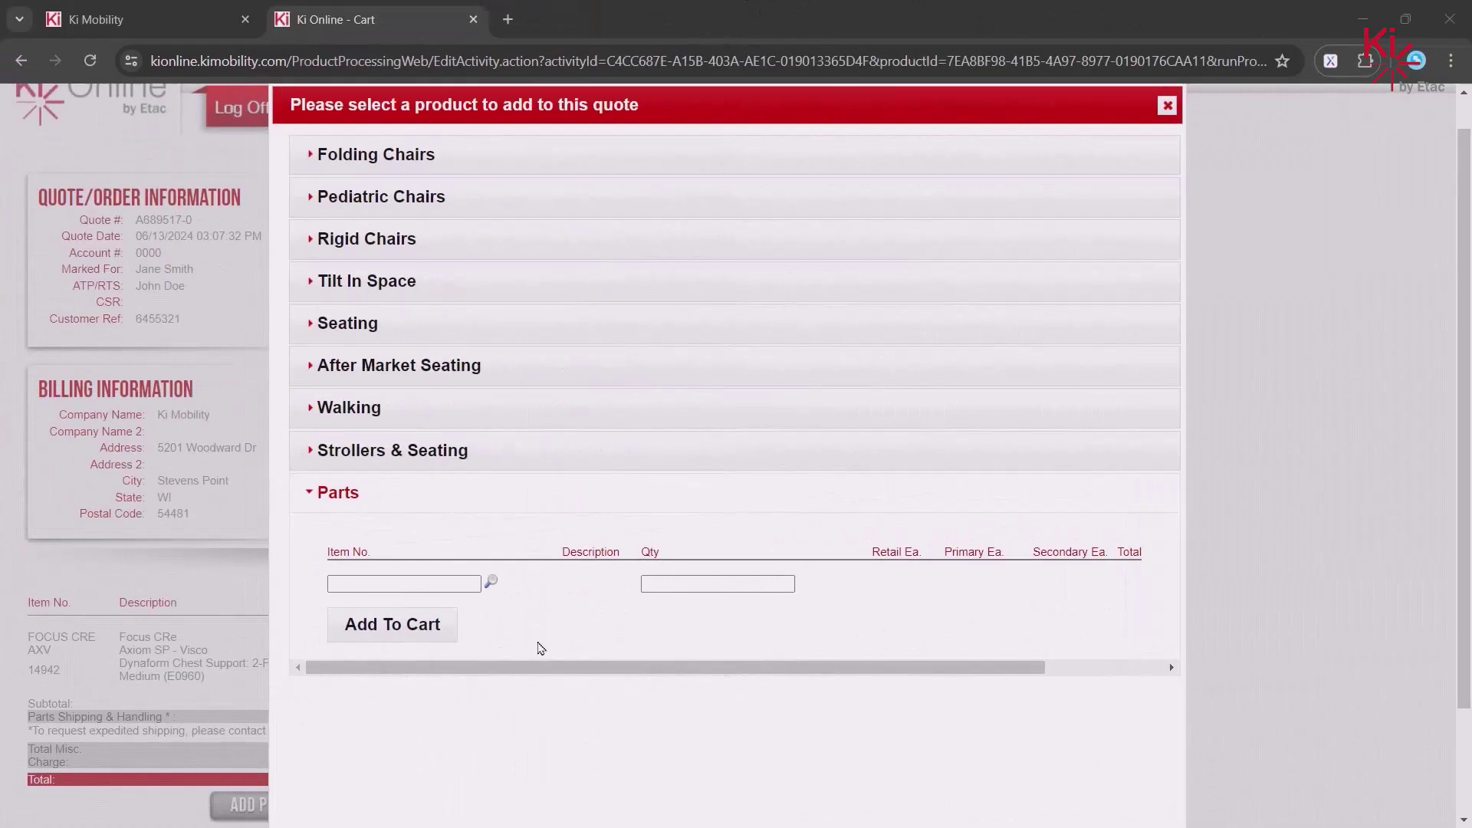
- Configure an Axiom Lateral Back at 18W x 22H with the anterior thoracic mounting modification
click(305, 323)
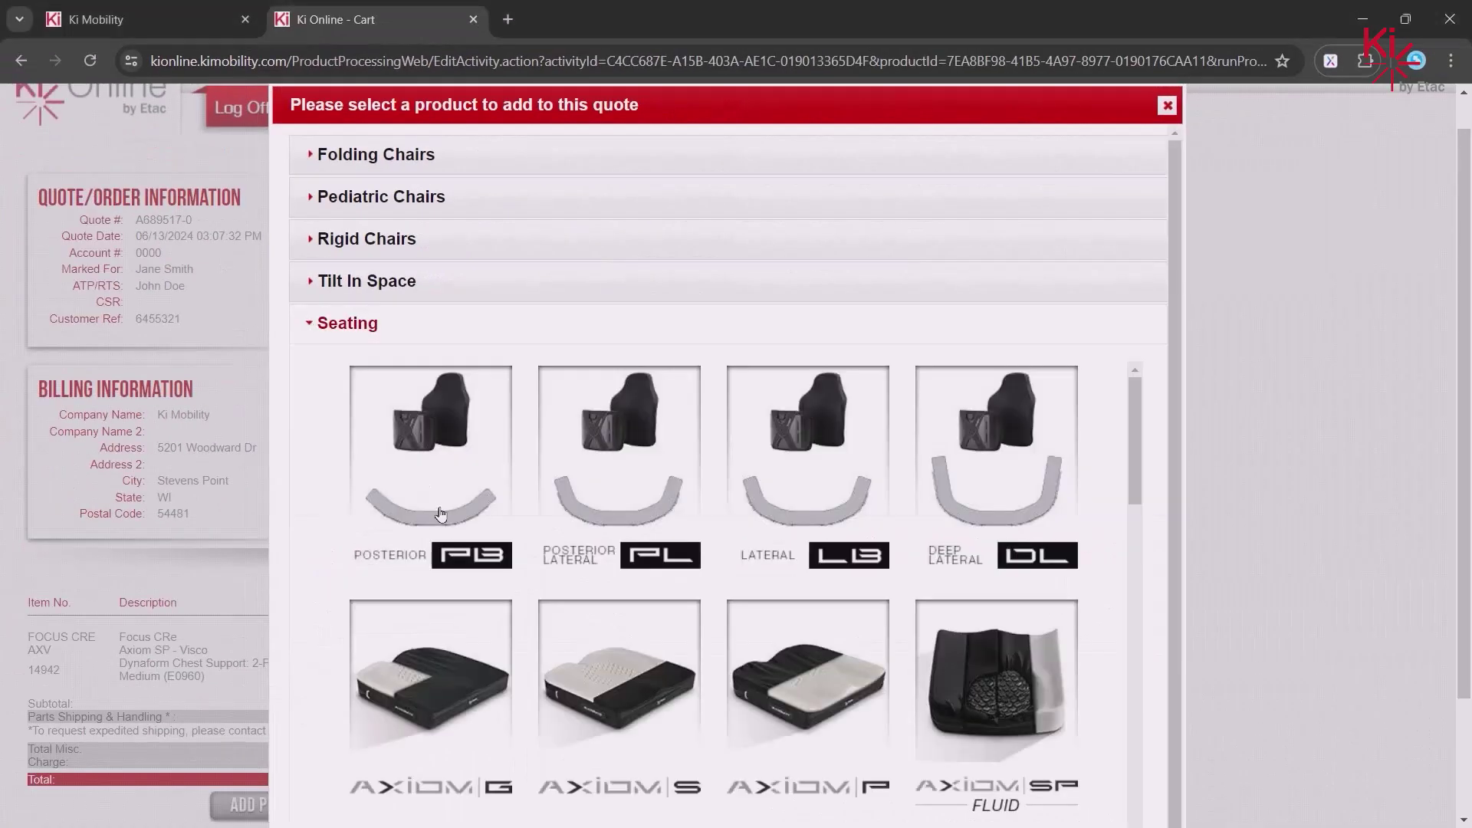
click(787, 476)
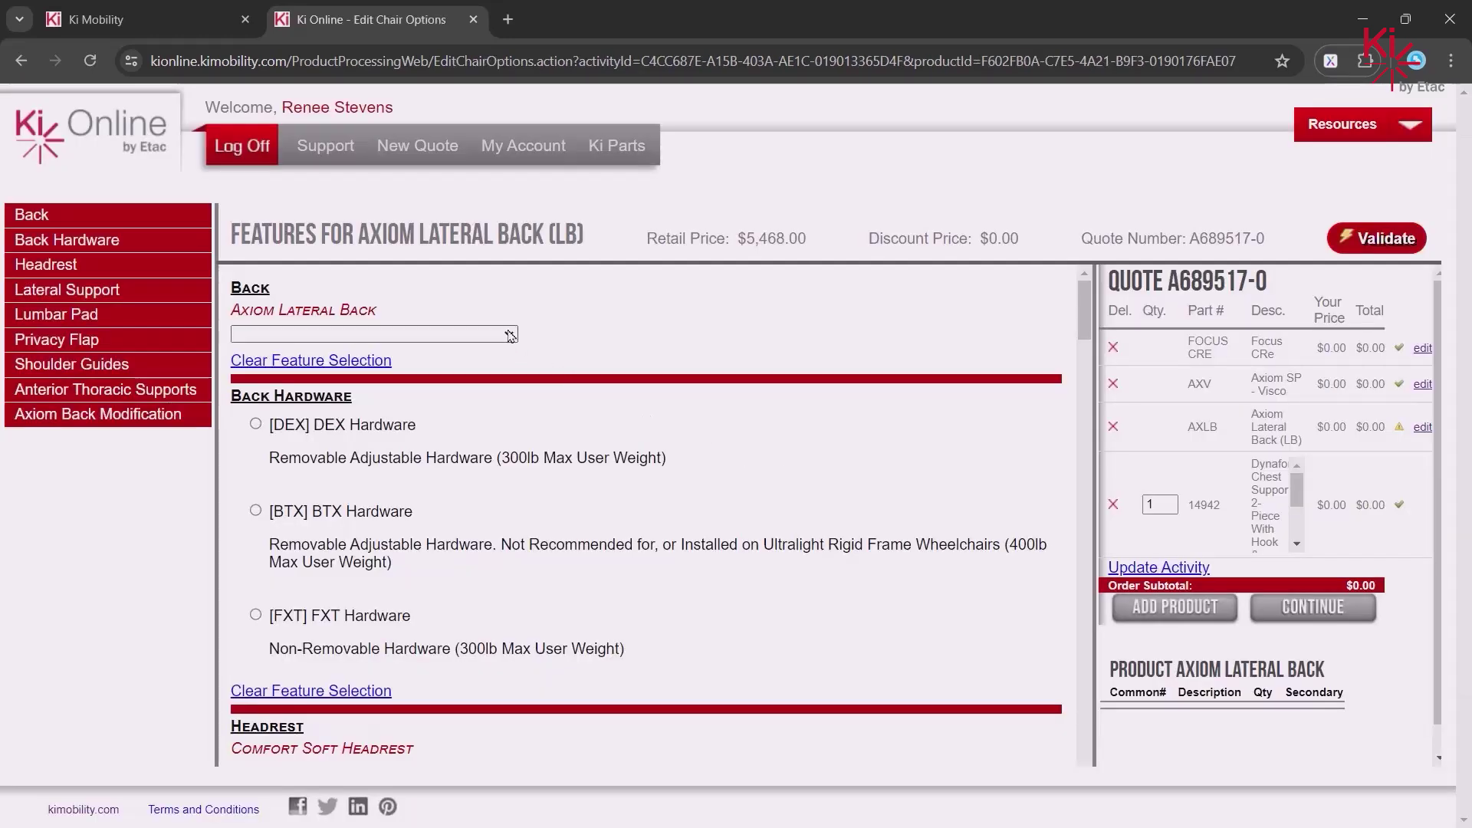
click(509, 334)
scroll(531, 480, down, 5)
click(530, 482)
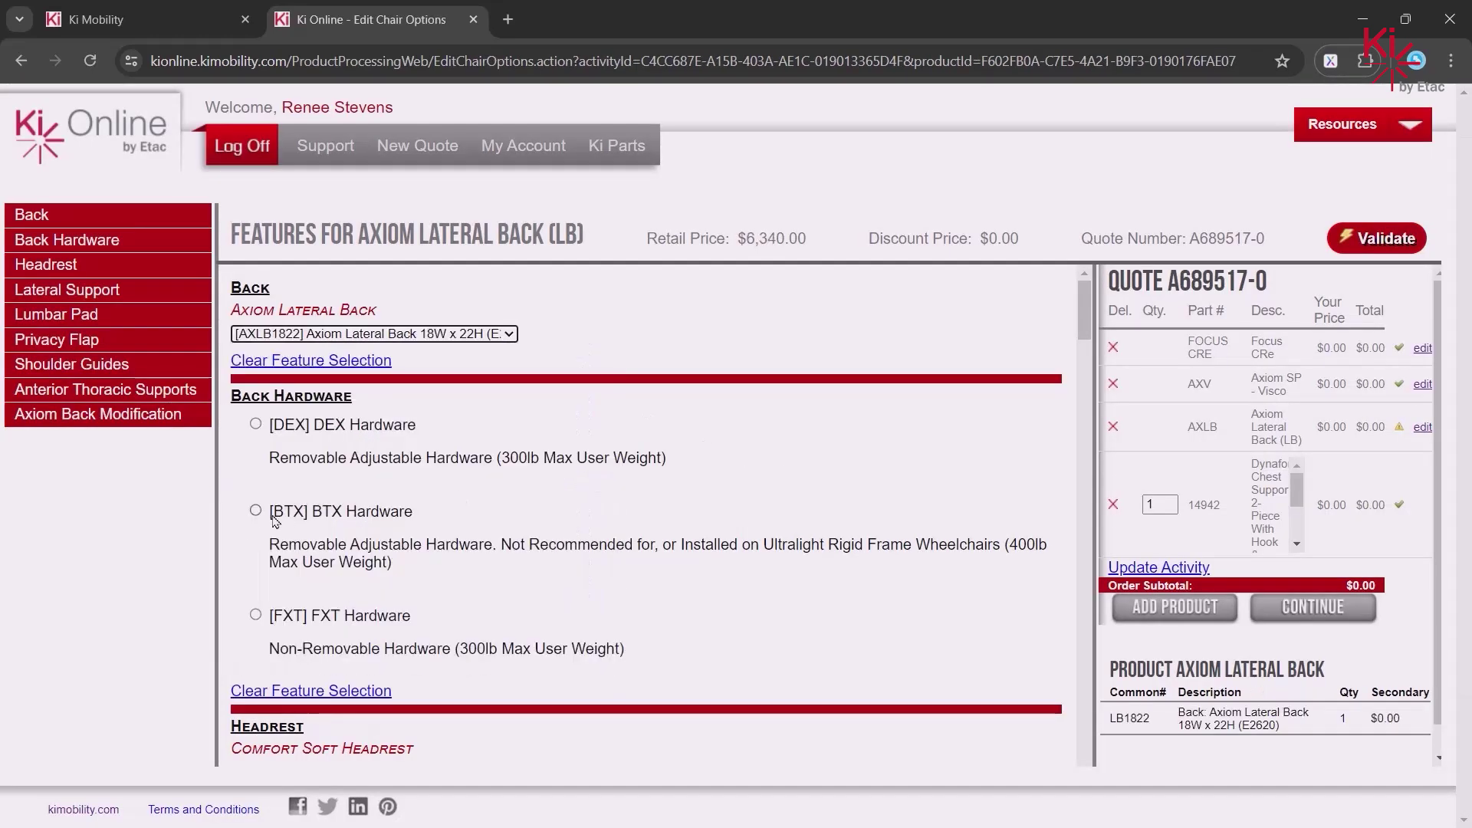
scroll(450, 568, down, 10)
click(256, 568)
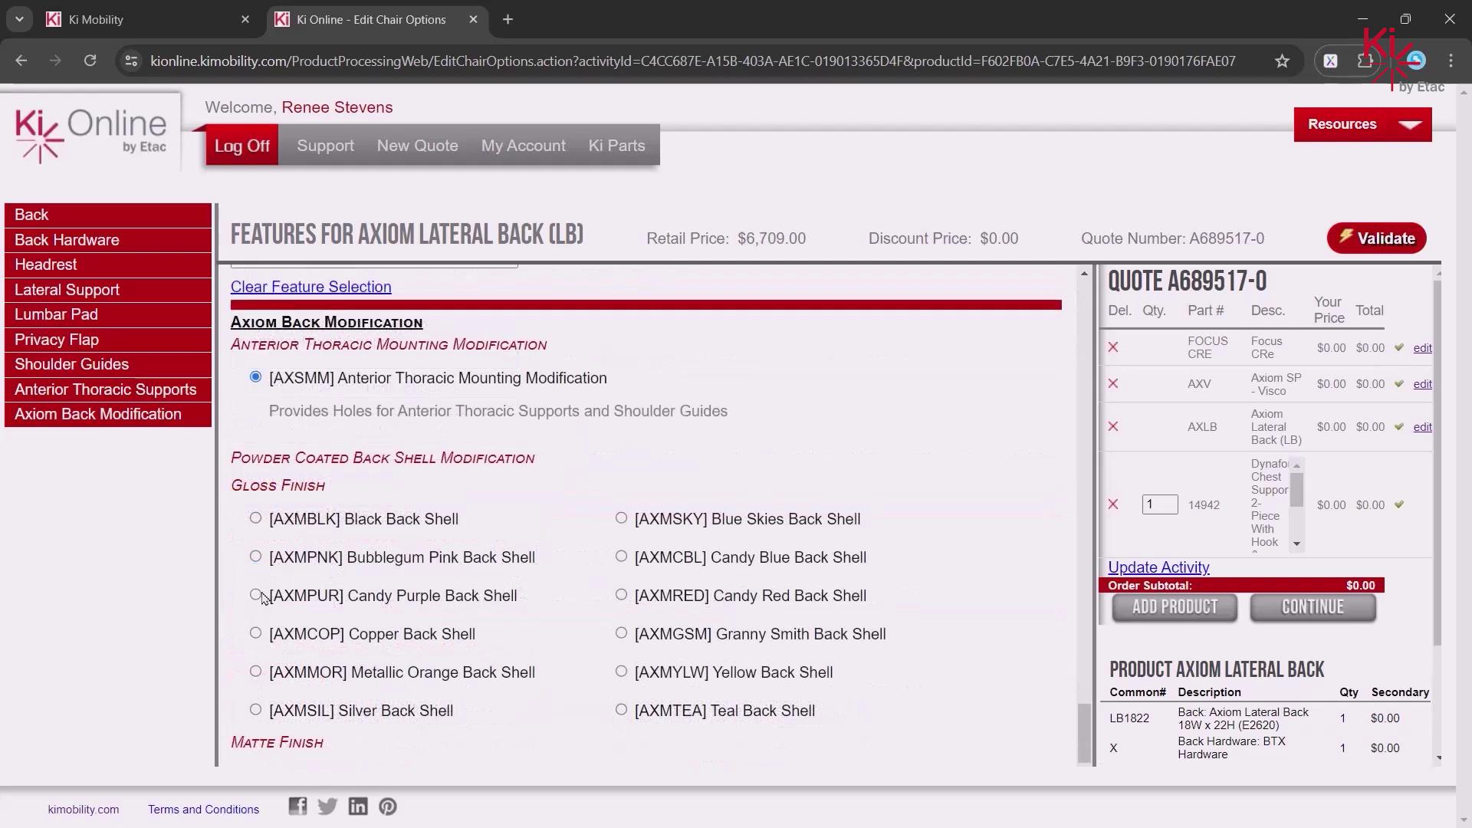
- Validate the lateral back configuration and continue to the cart
click(1386, 242)
click(749, 509)
click(1328, 615)
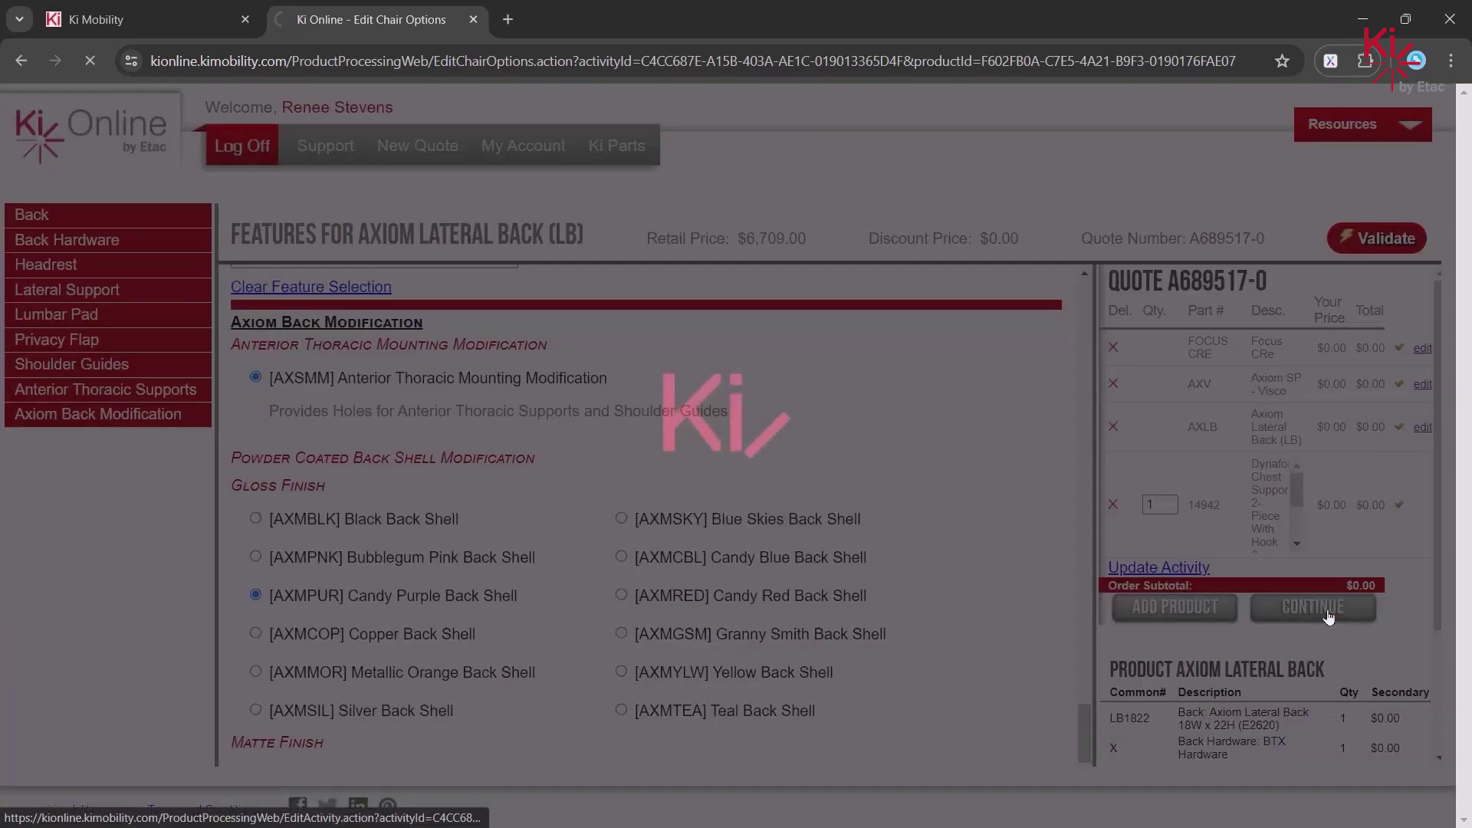
scroll(1168, 653, down, 1)
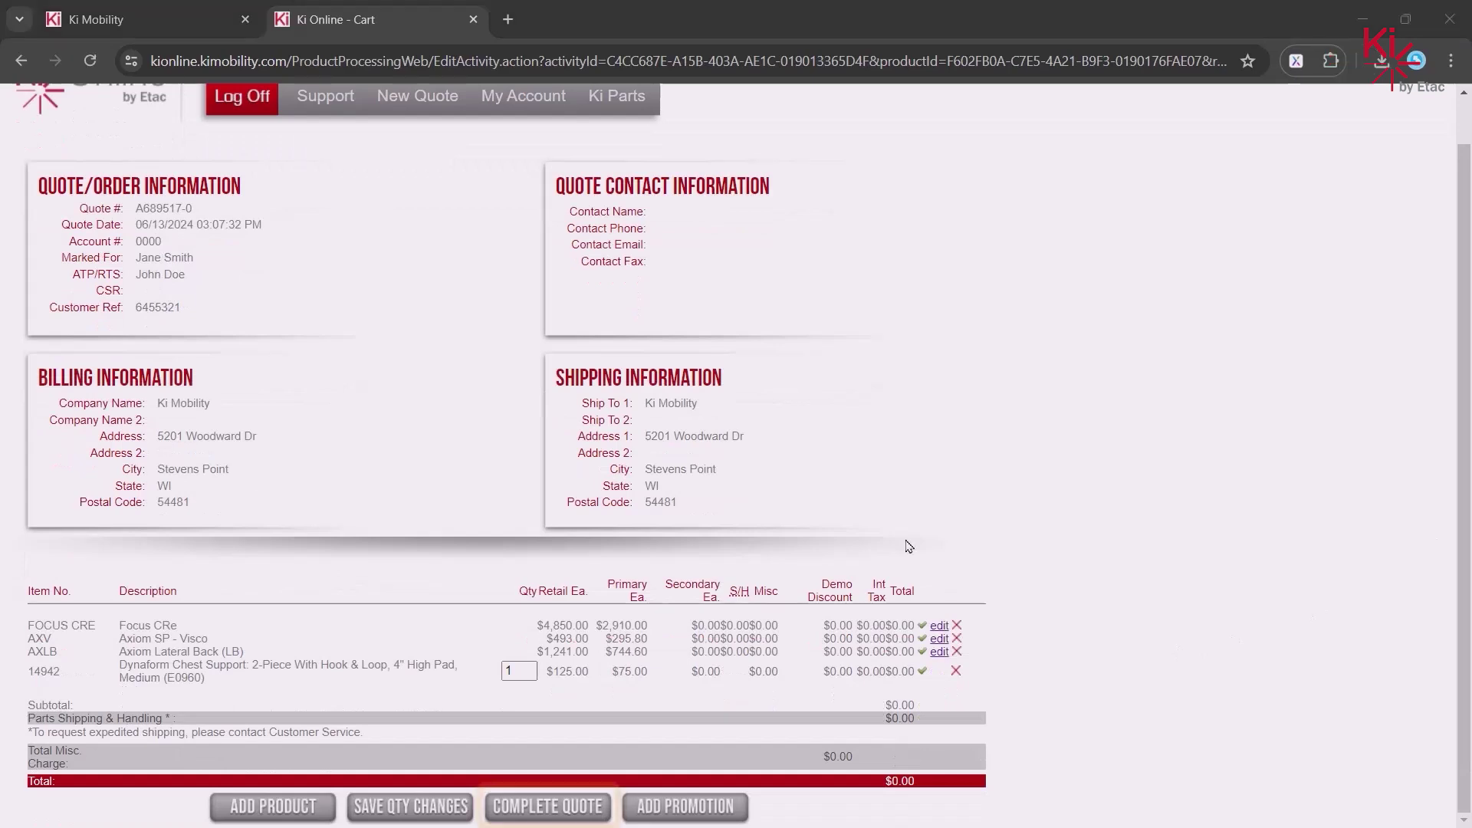
- Complete and save the quote, go to My Account activities, and open the downloaded quote XML
click(567, 814)
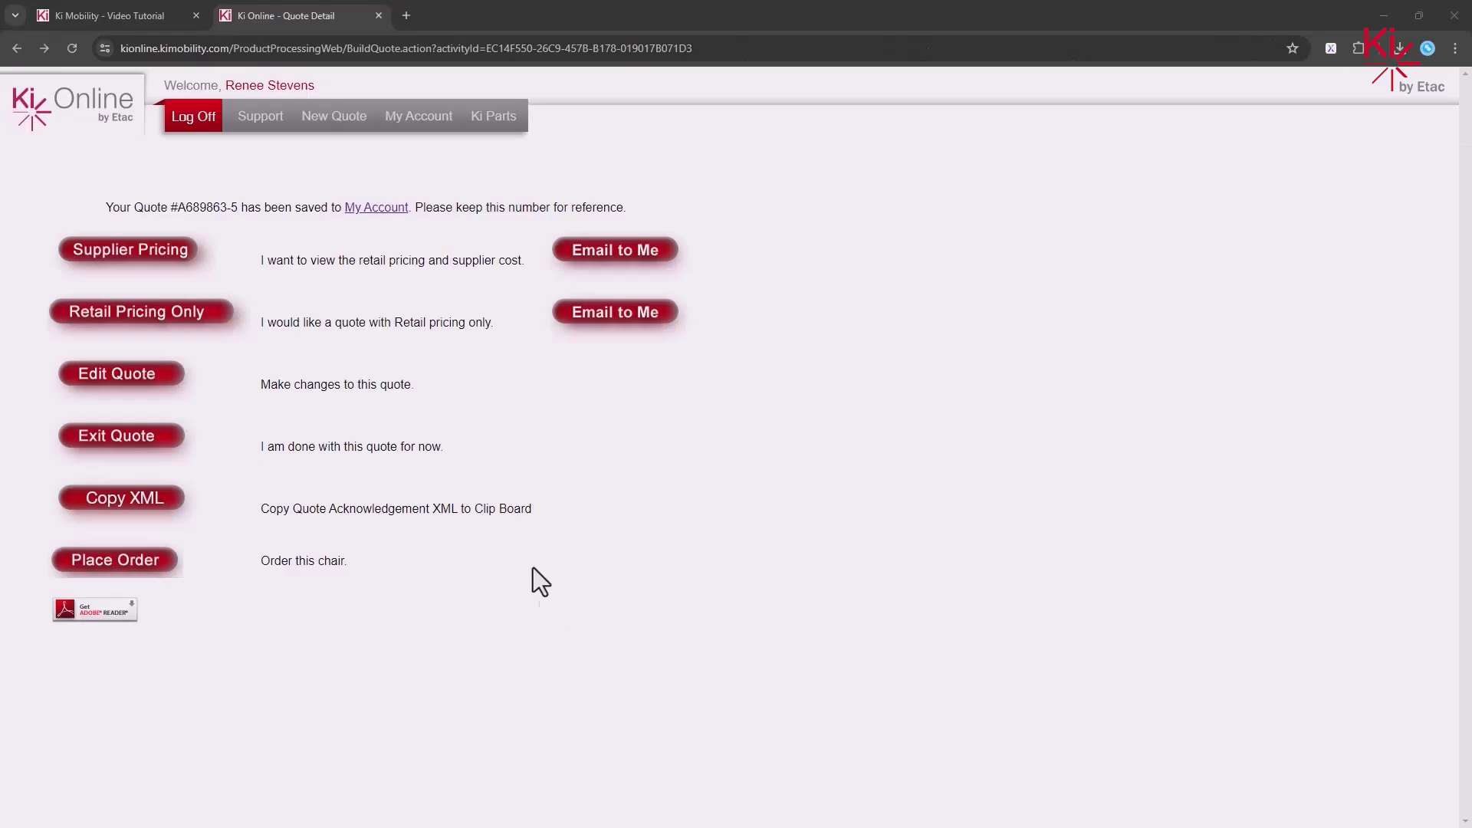
click(422, 123)
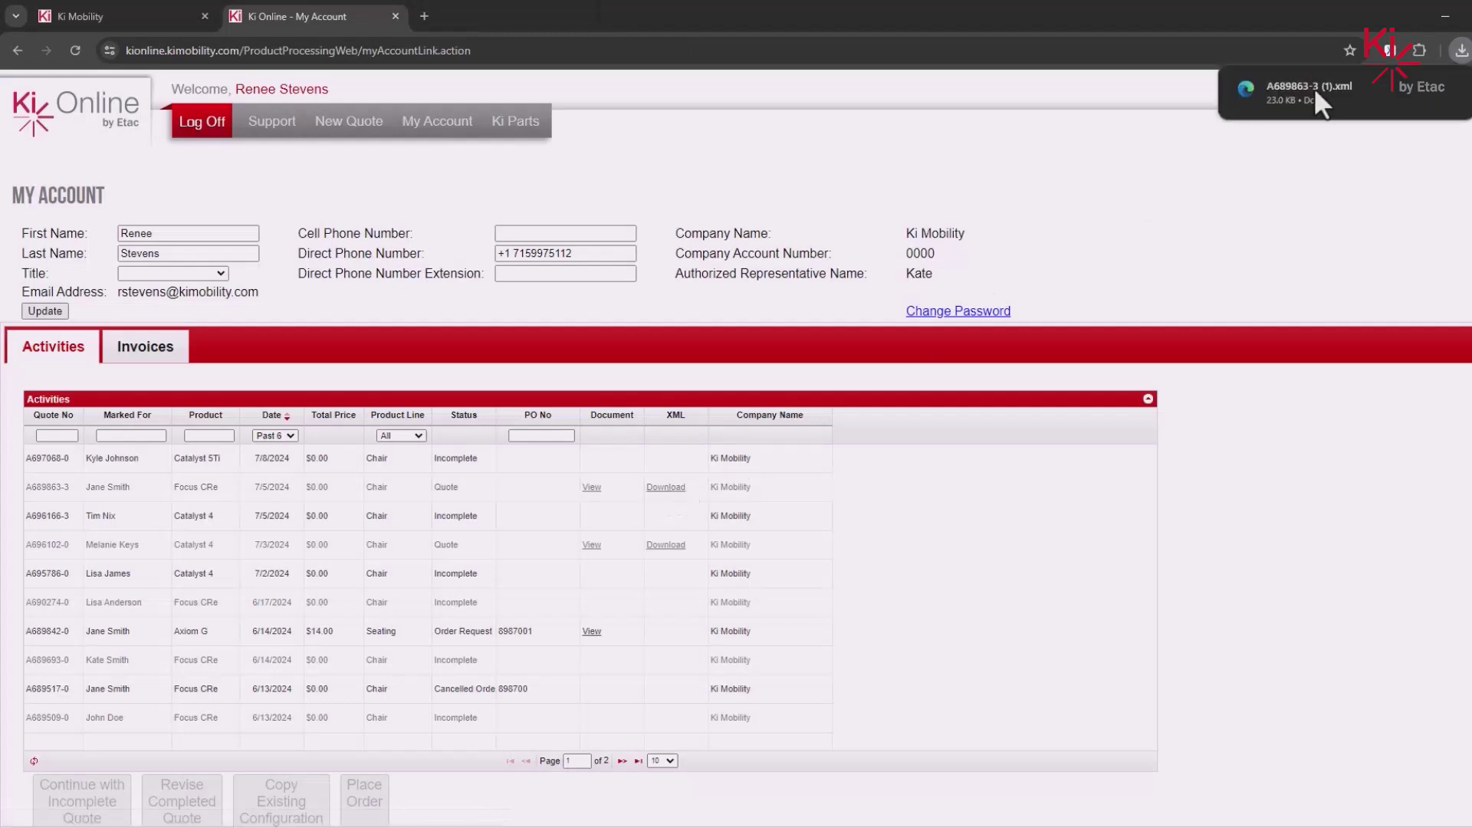
click(1330, 86)
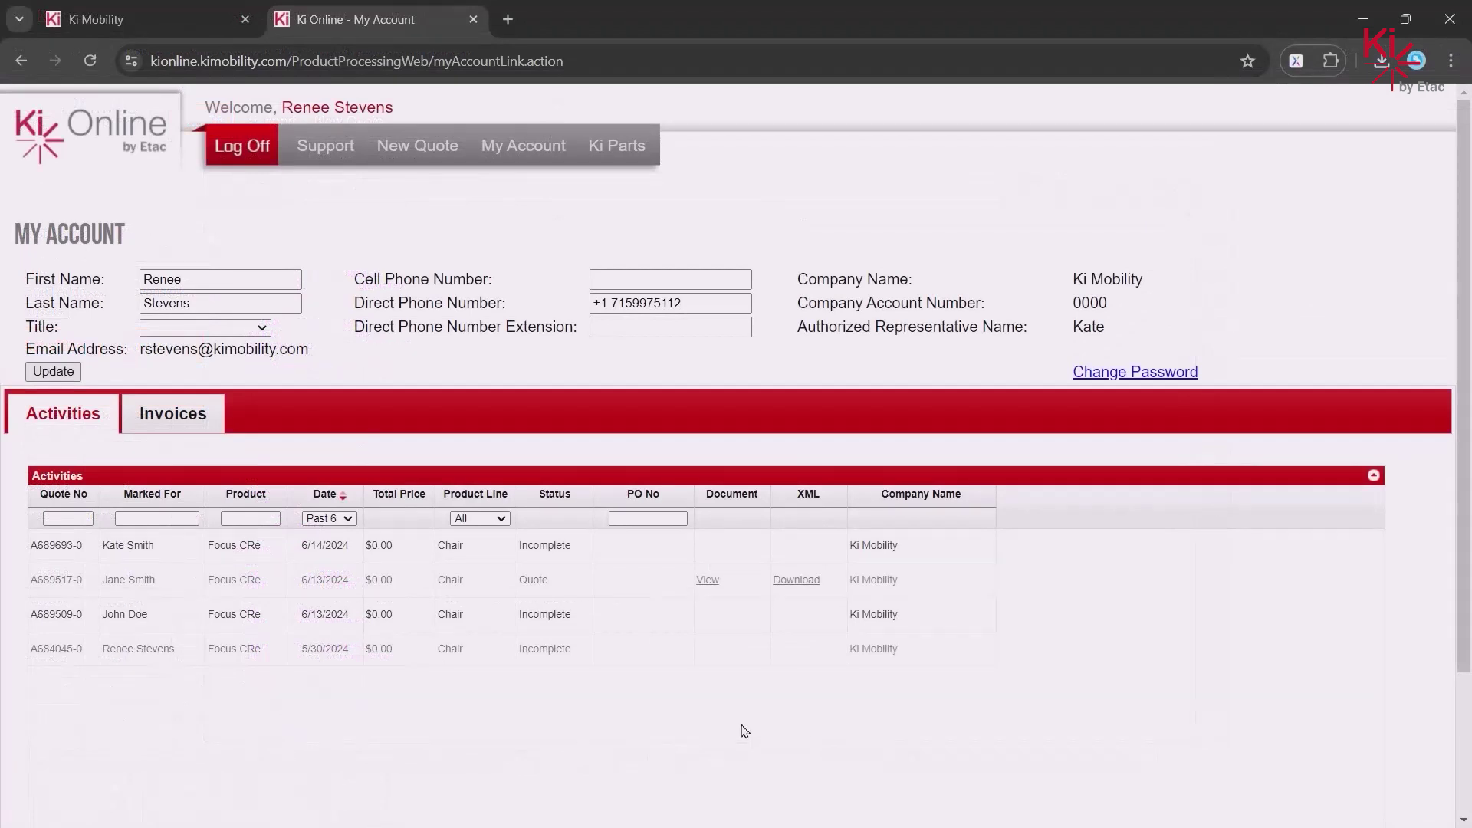
- Download the PDF for the 6/13/2024 Focus CRe quote and scroll to the quote buttons
click(709, 587)
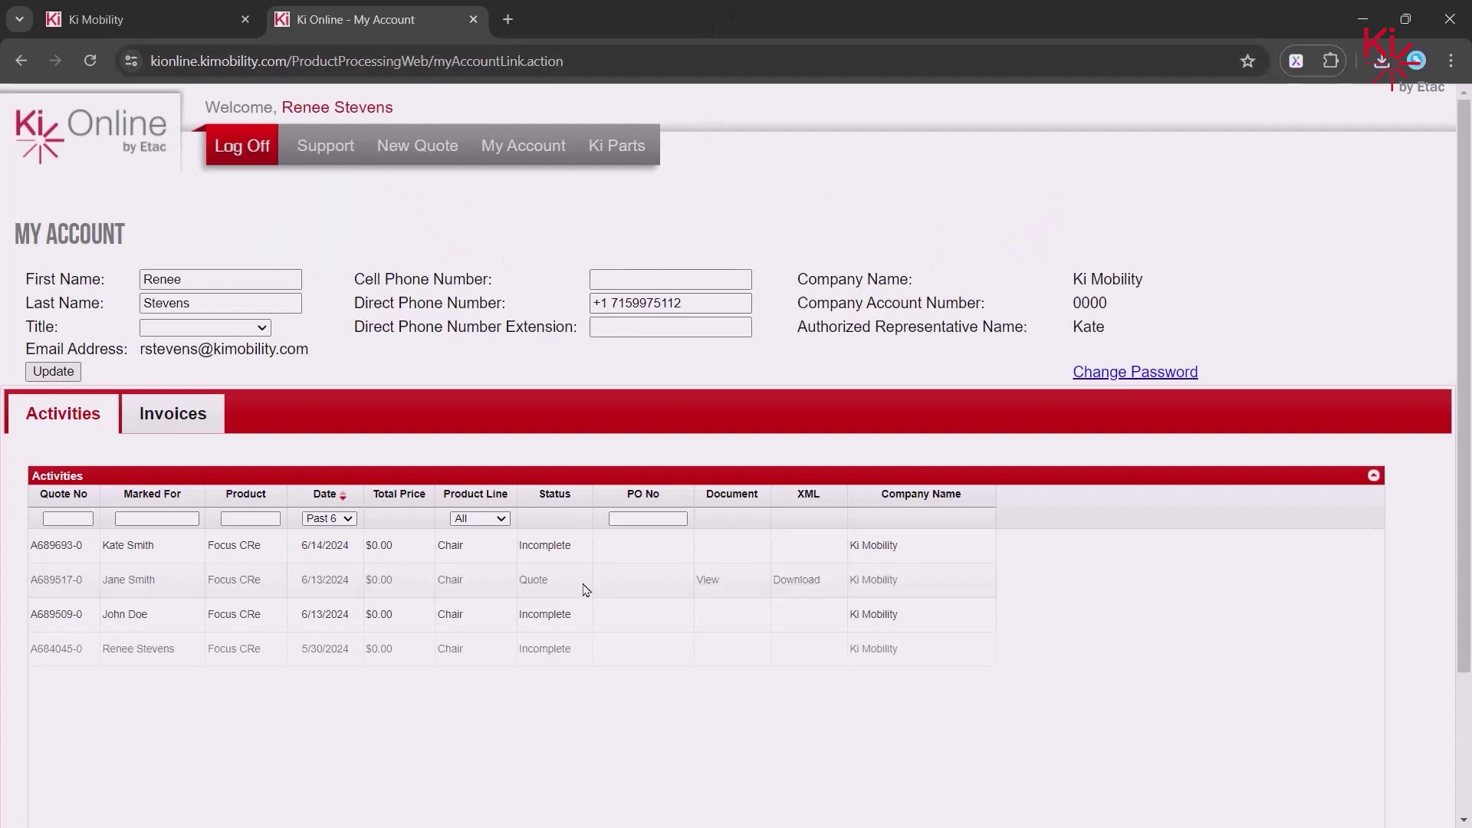
scroll(581, 588, down, 3)
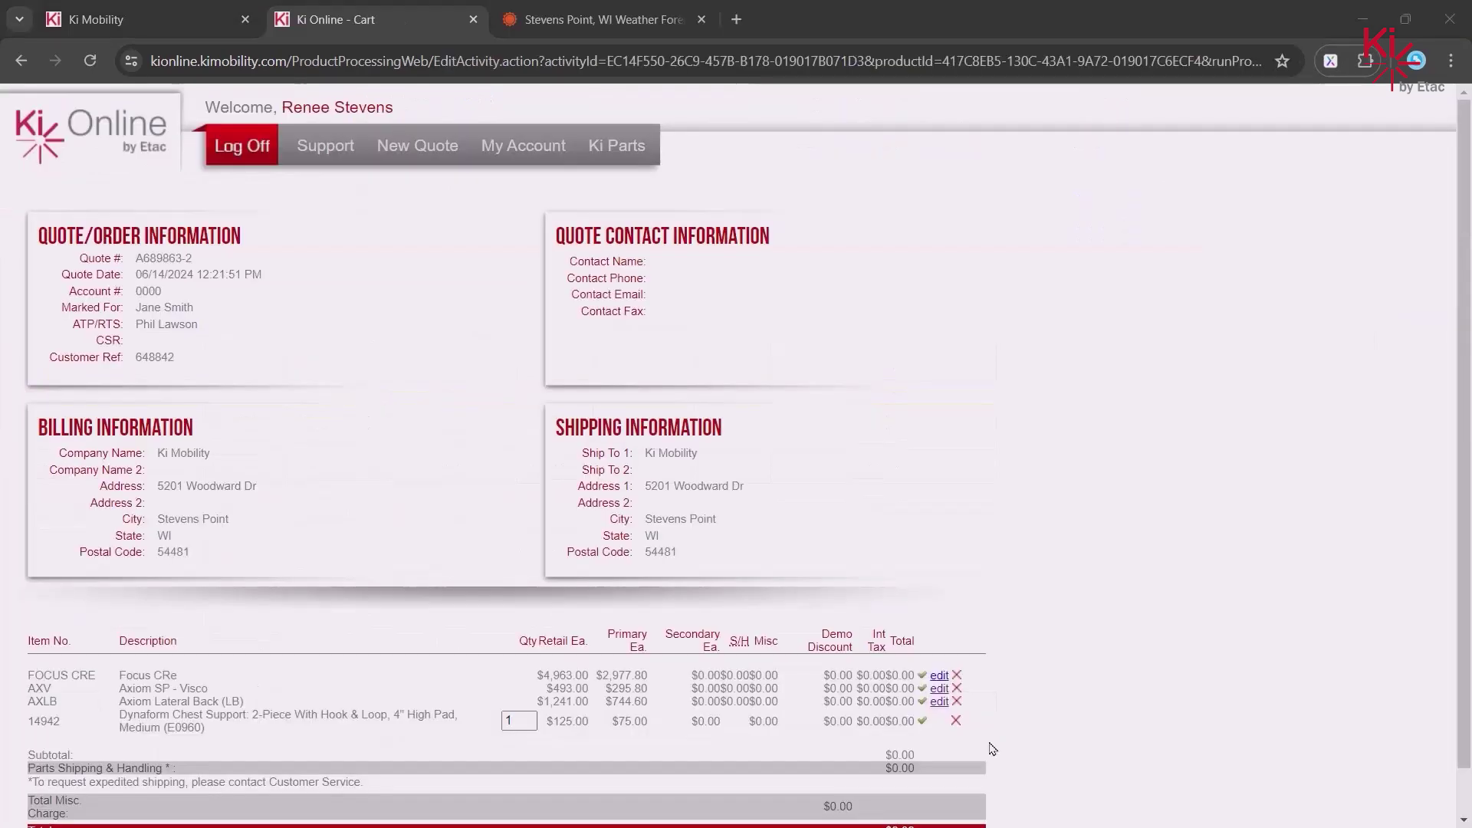
- Change the Focus CRe to Aluminum Angle Adjustable footplates with an Attendant Foot Lock
click(940, 676)
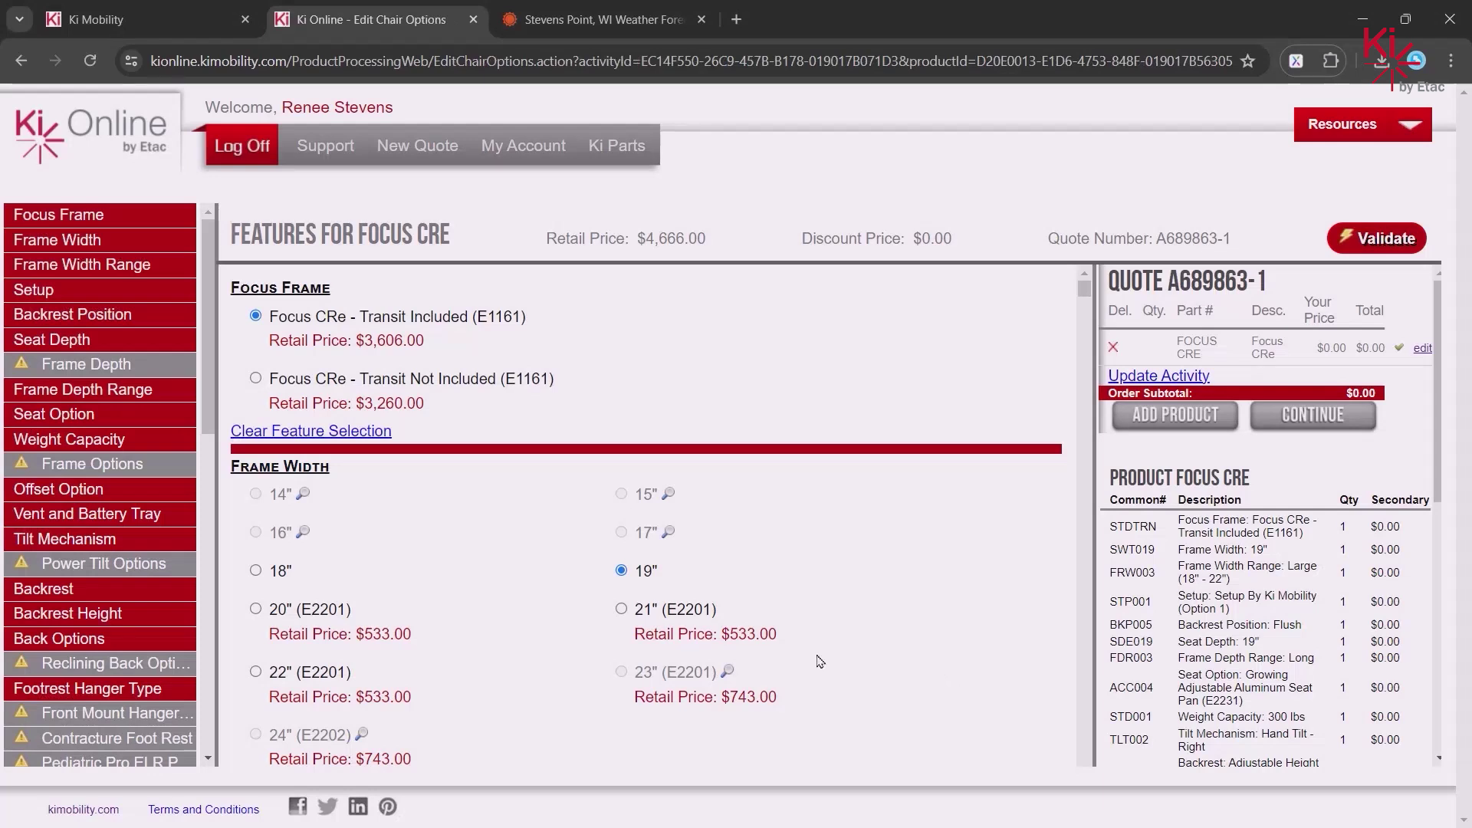
click(104, 639)
click(255, 365)
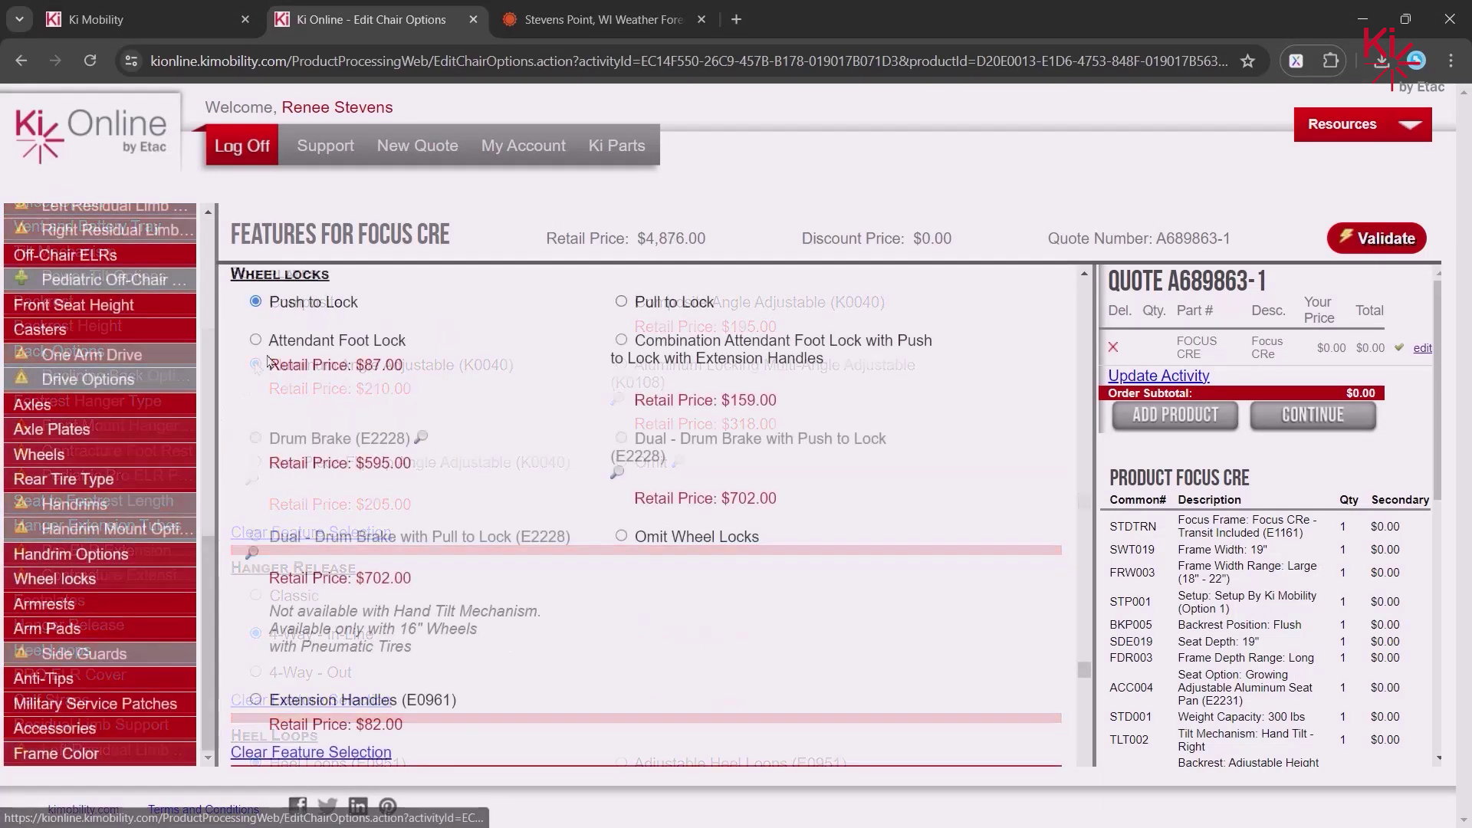
click(255, 339)
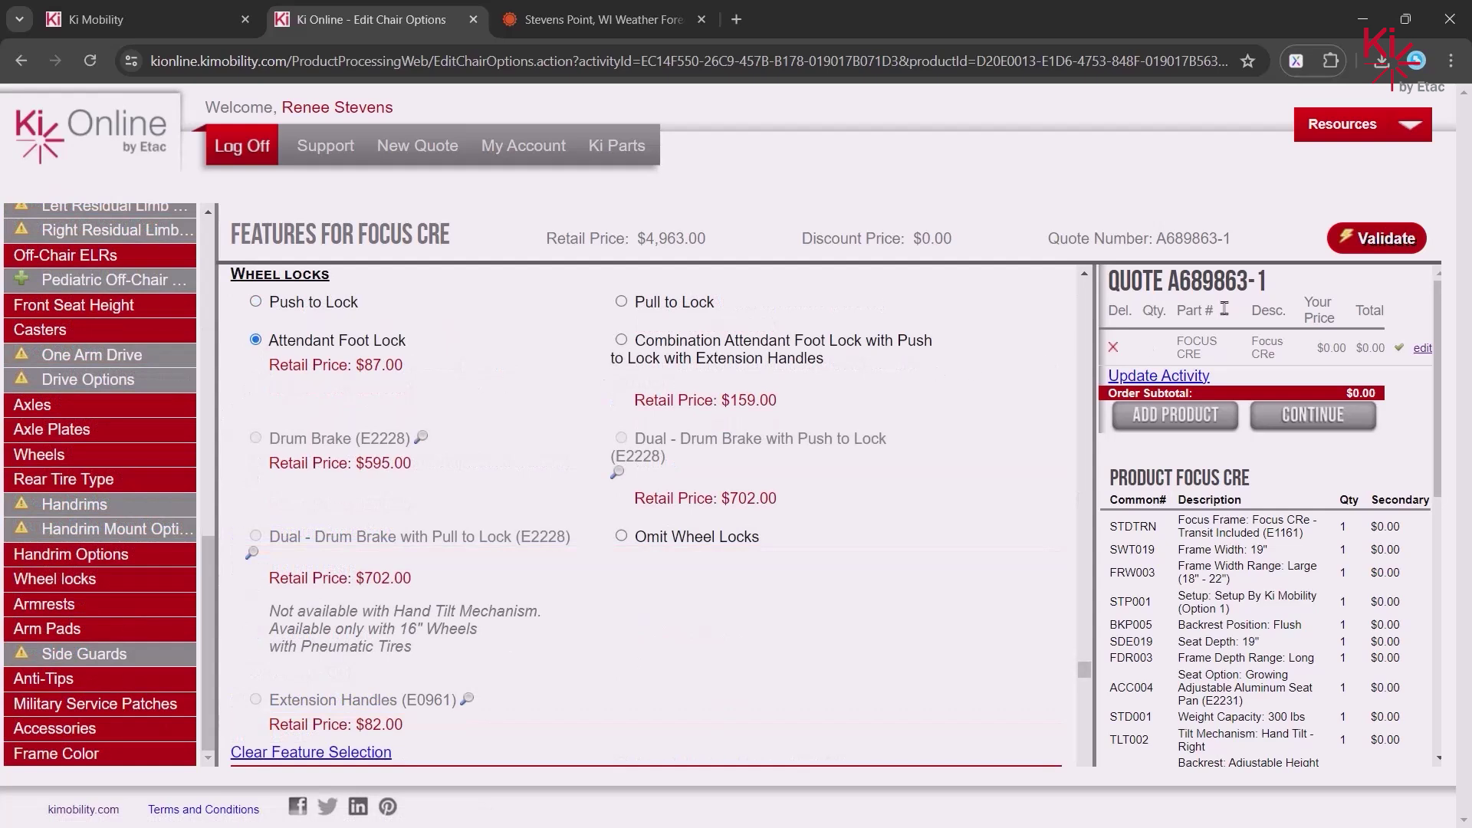
- Validate the chair, return to the cart, and complete the revised quote
click(1380, 238)
click(759, 499)
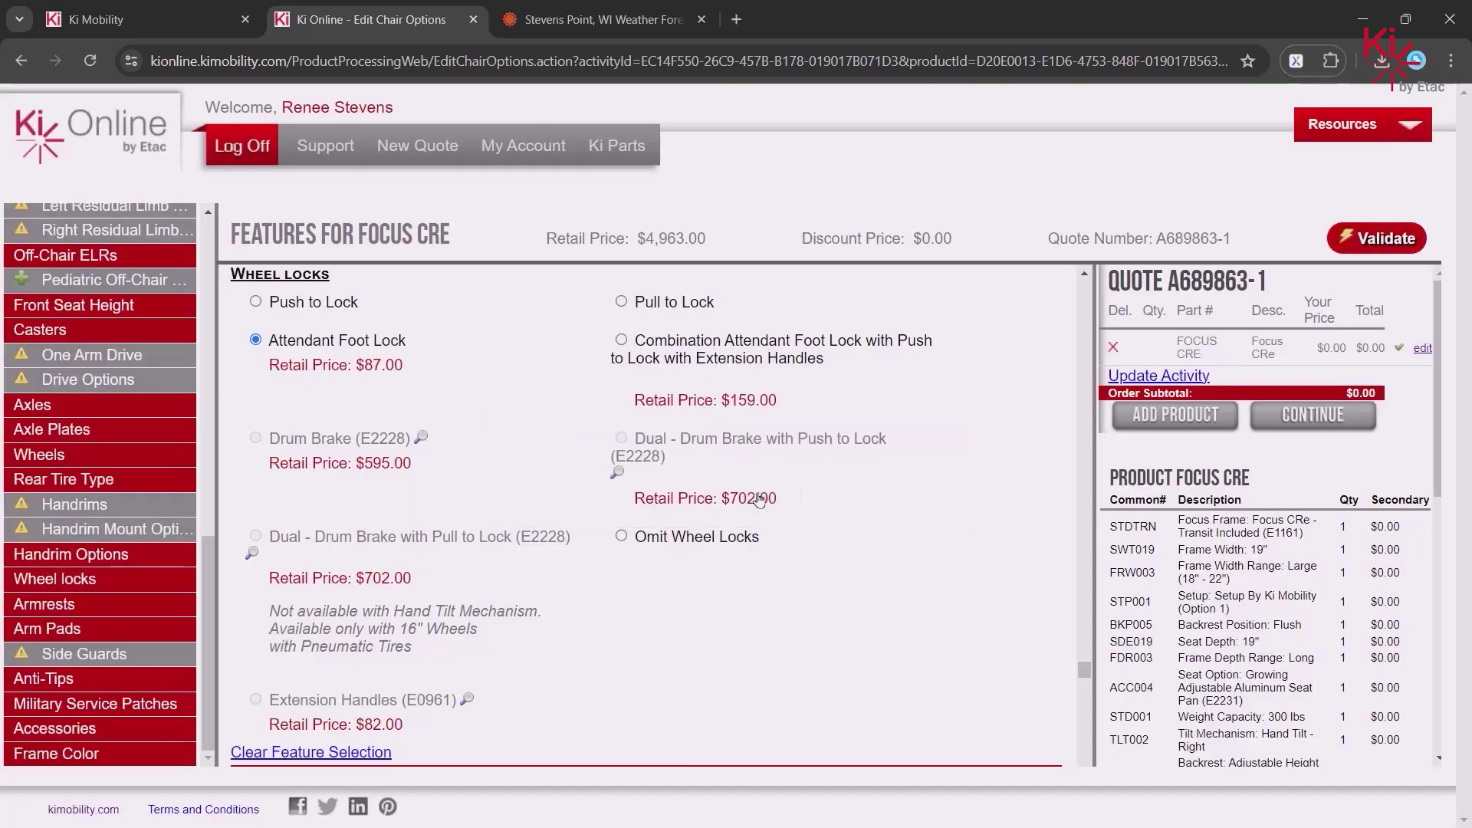
click(1312, 415)
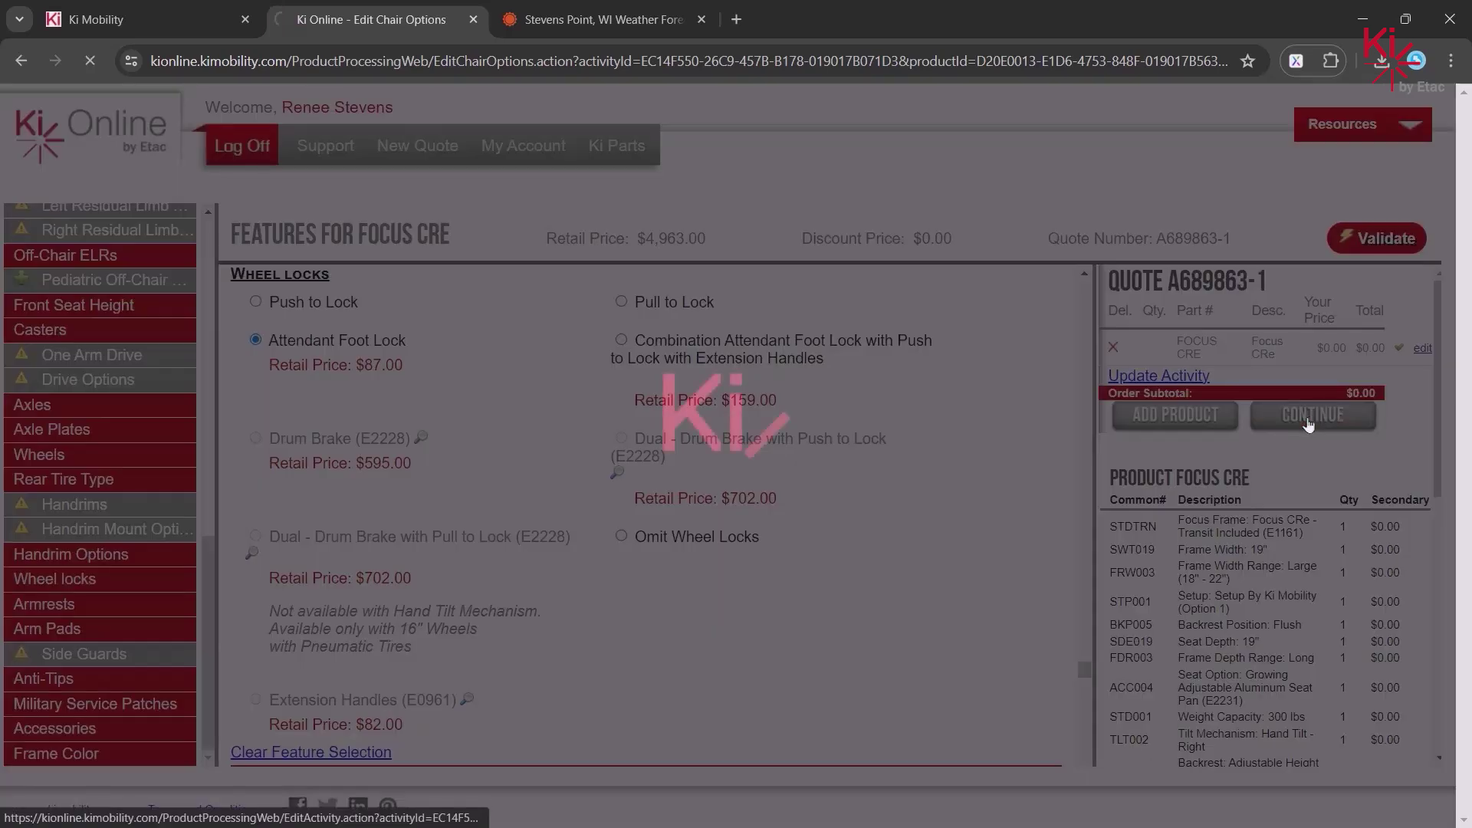
scroll(975, 470, down, 1)
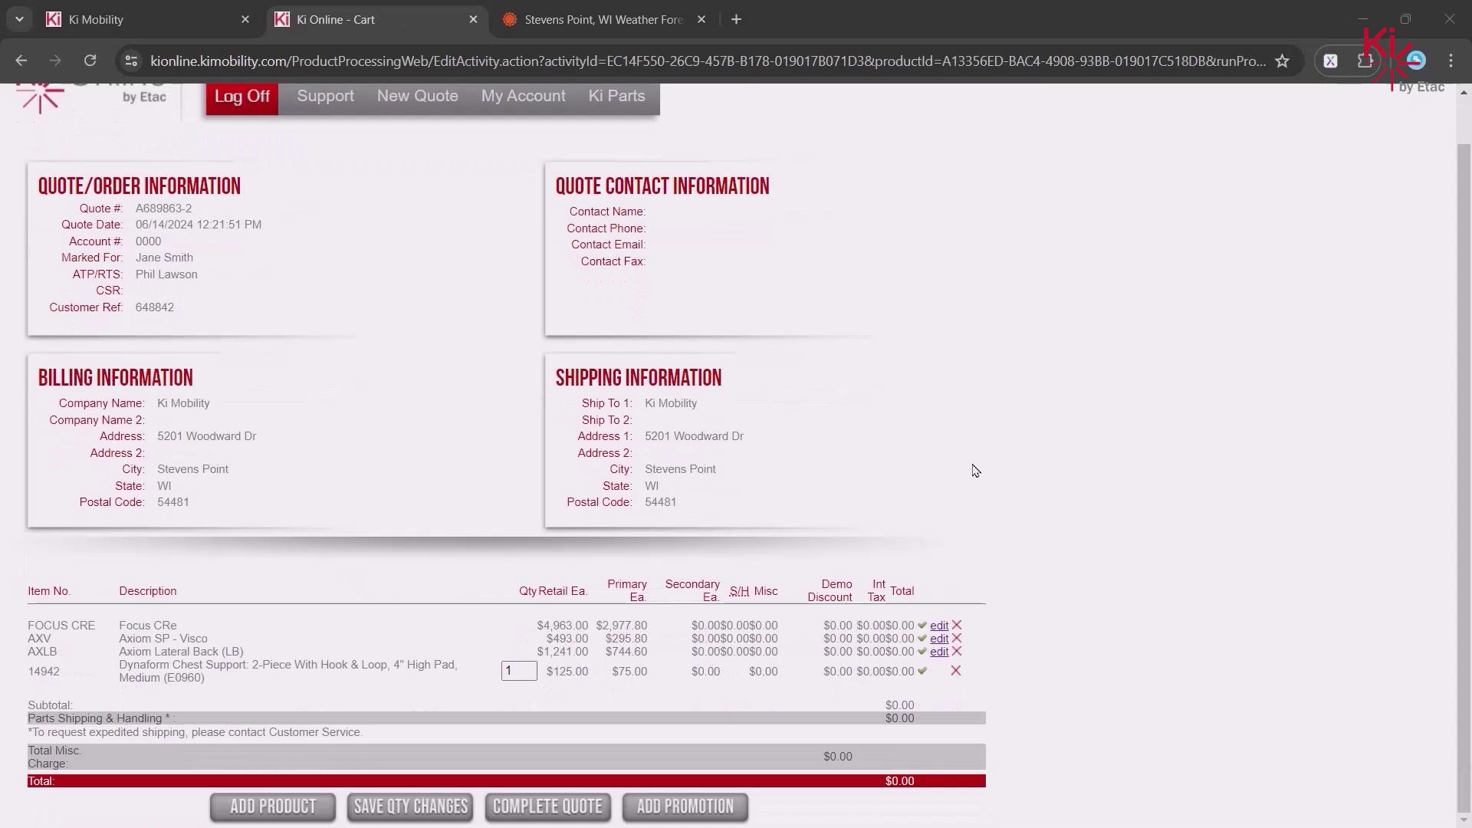
click(562, 810)
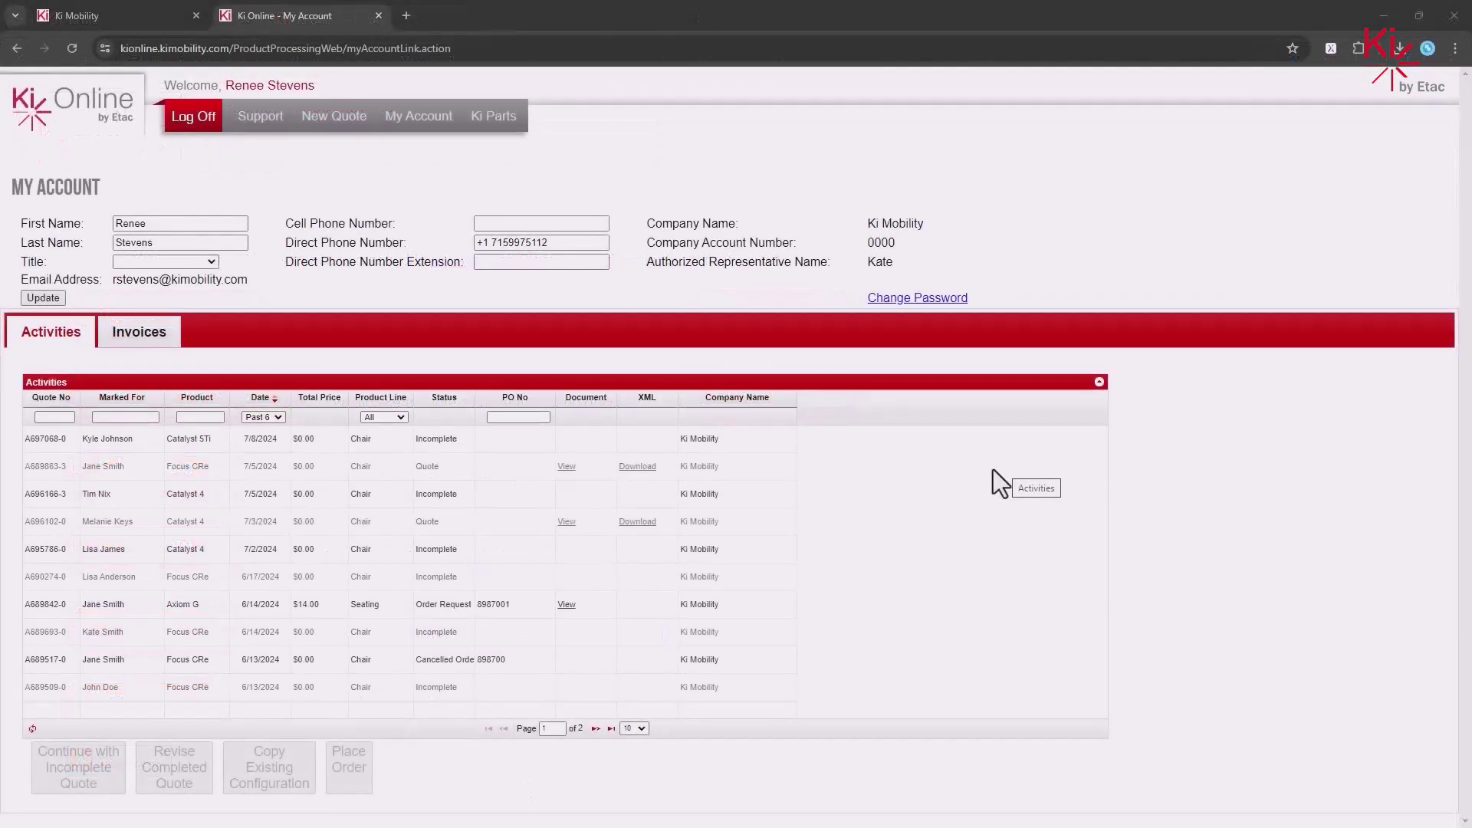
- Copy the 7/5/2024 Focus CRe quote, marked for the new client's name, and select the new copy
click(369, 466)
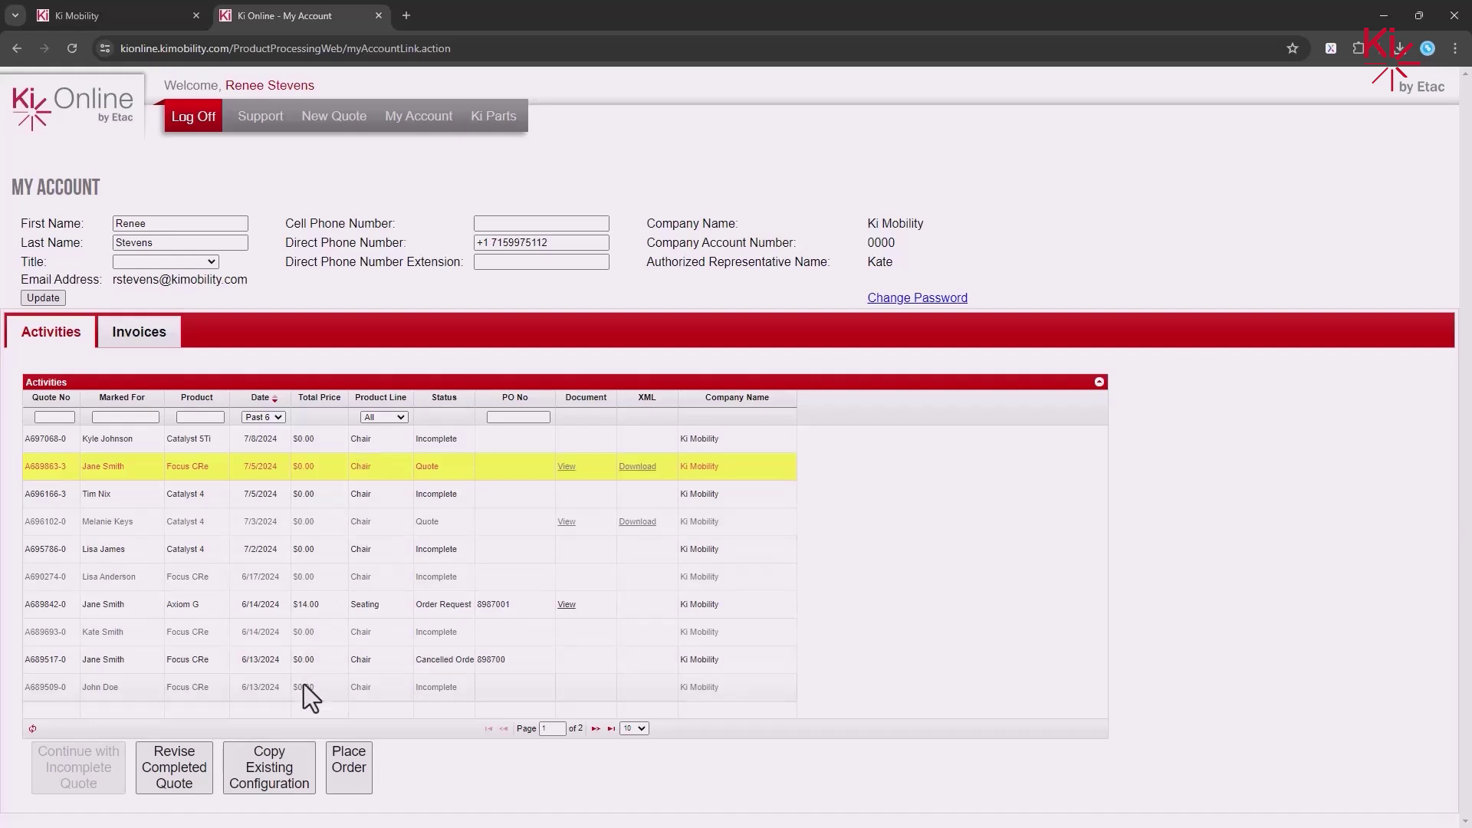
click(283, 779)
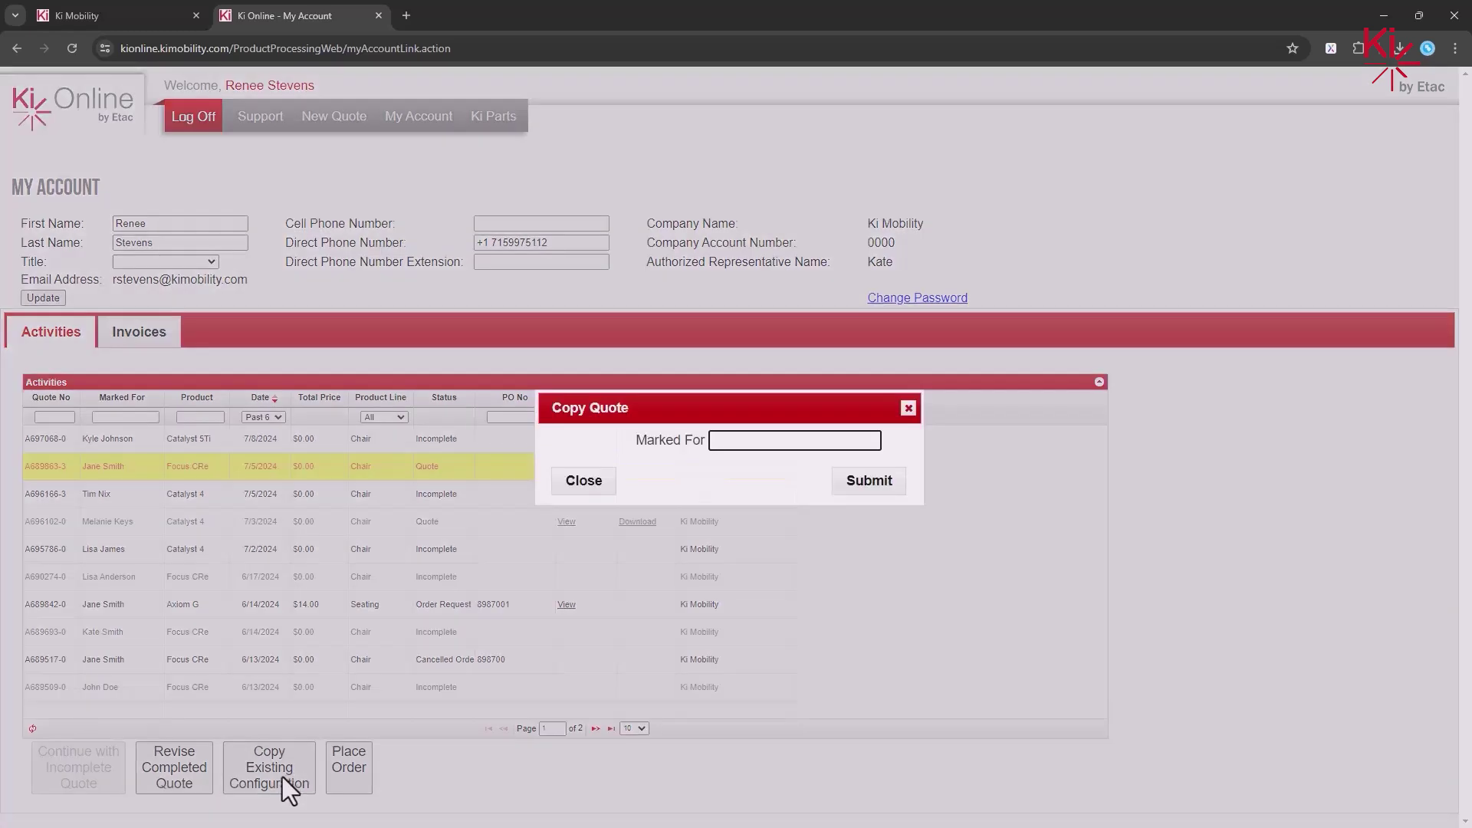
click(877, 487)
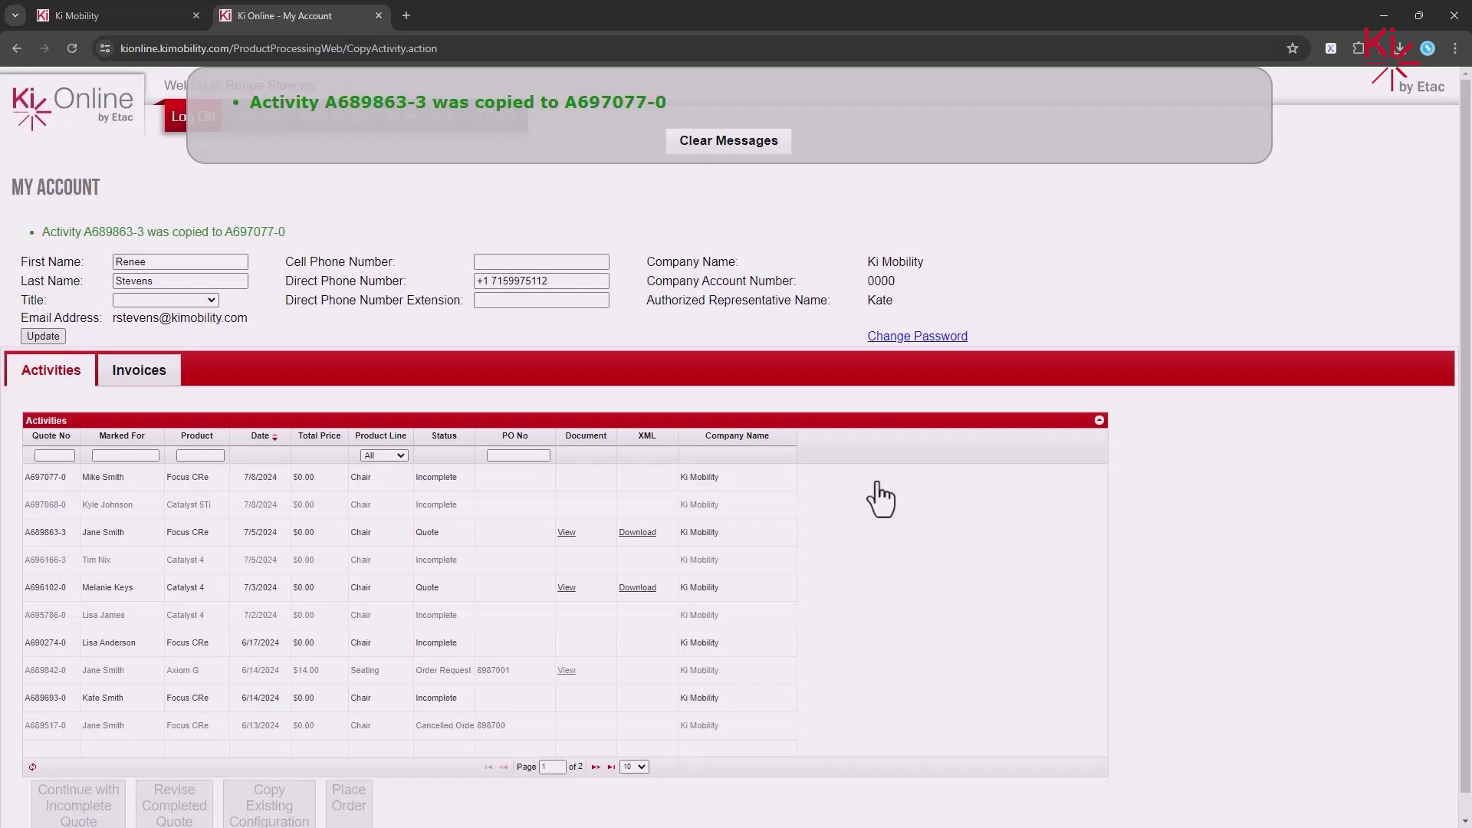
click(730, 144)
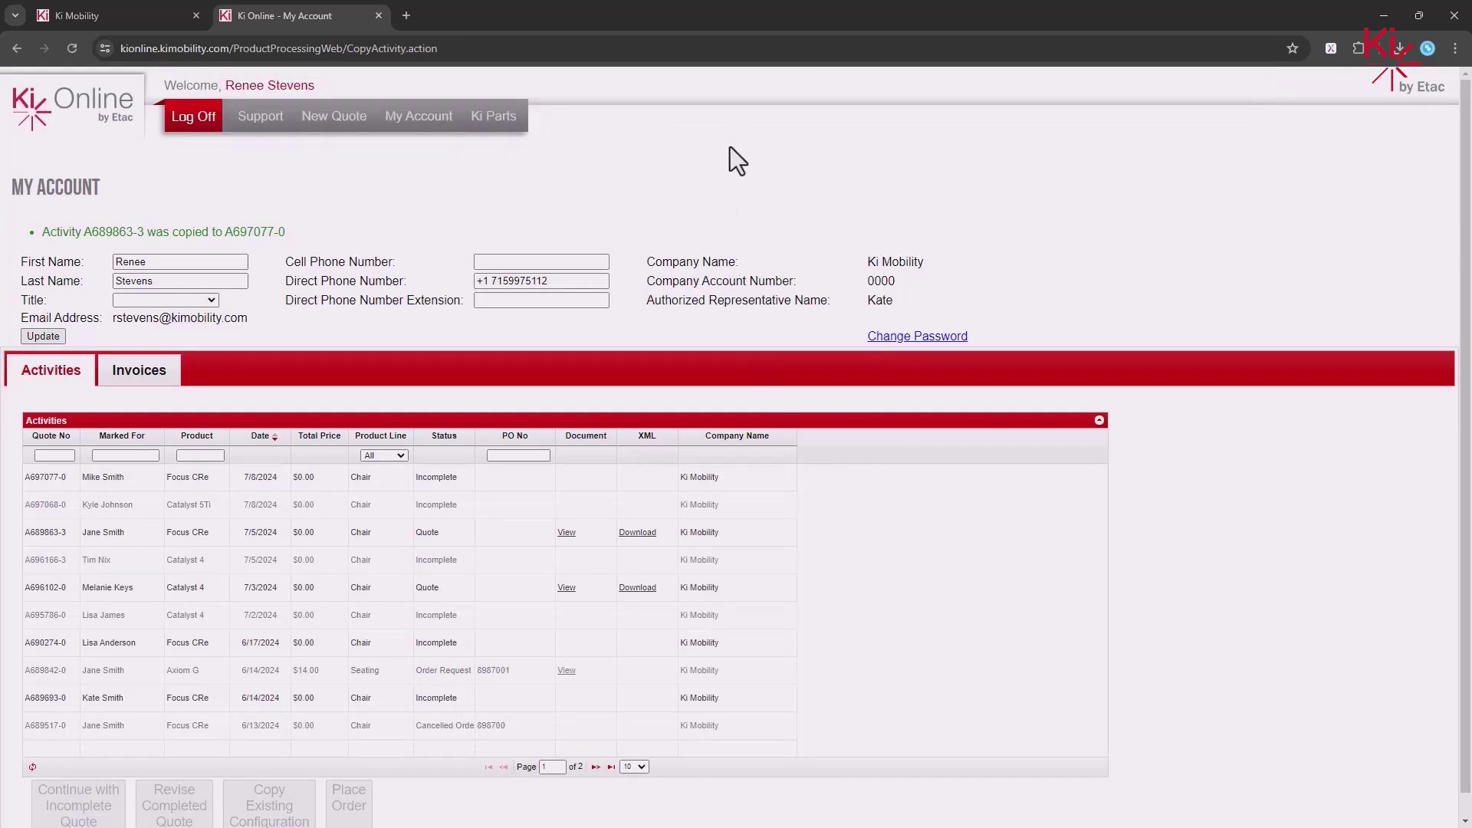
click(659, 481)
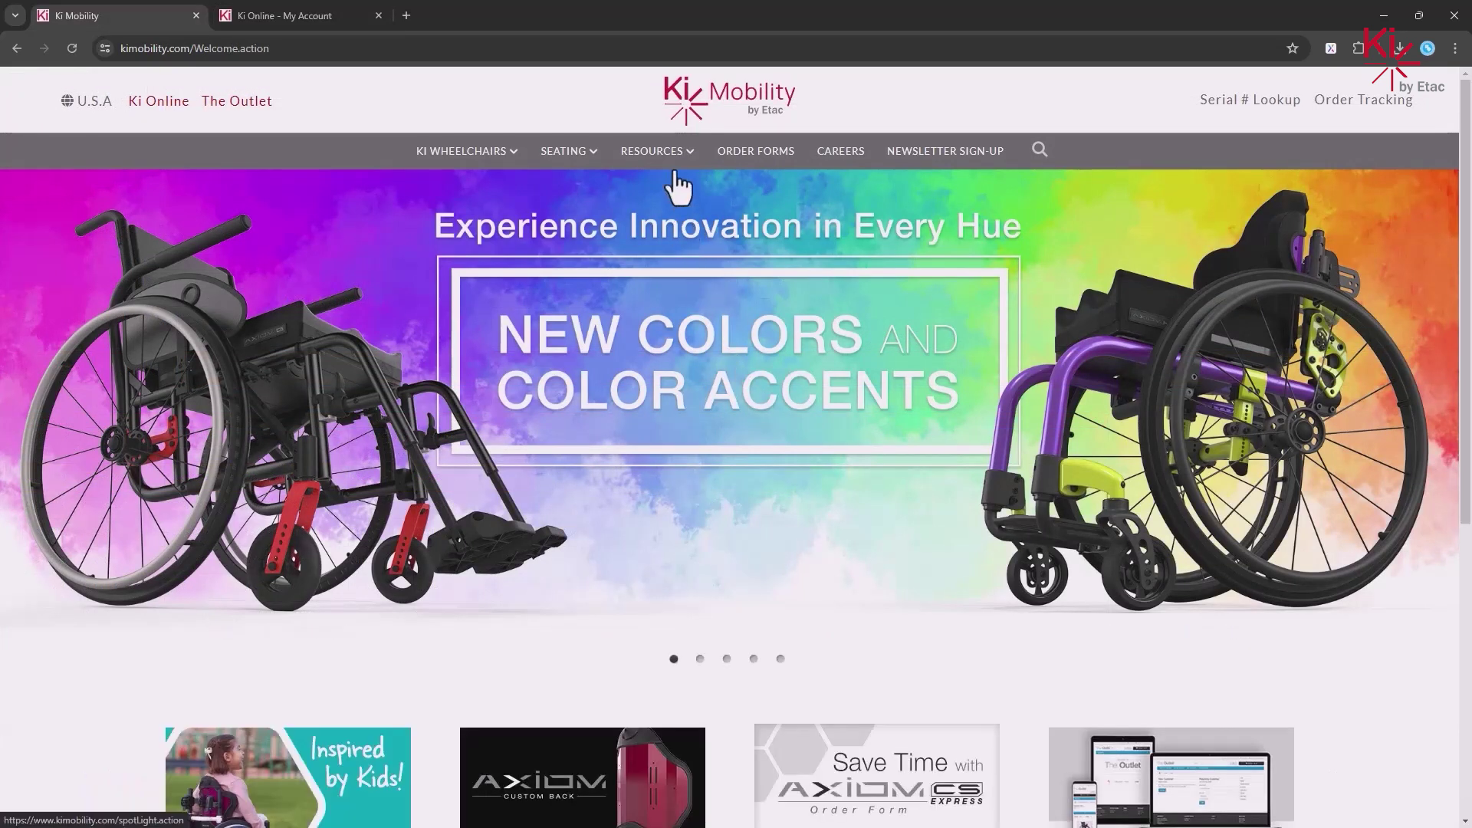
- Go to Video Tutorials from the RESOURCES menu on the Ki Mobility site
mouse_move(673, 157)
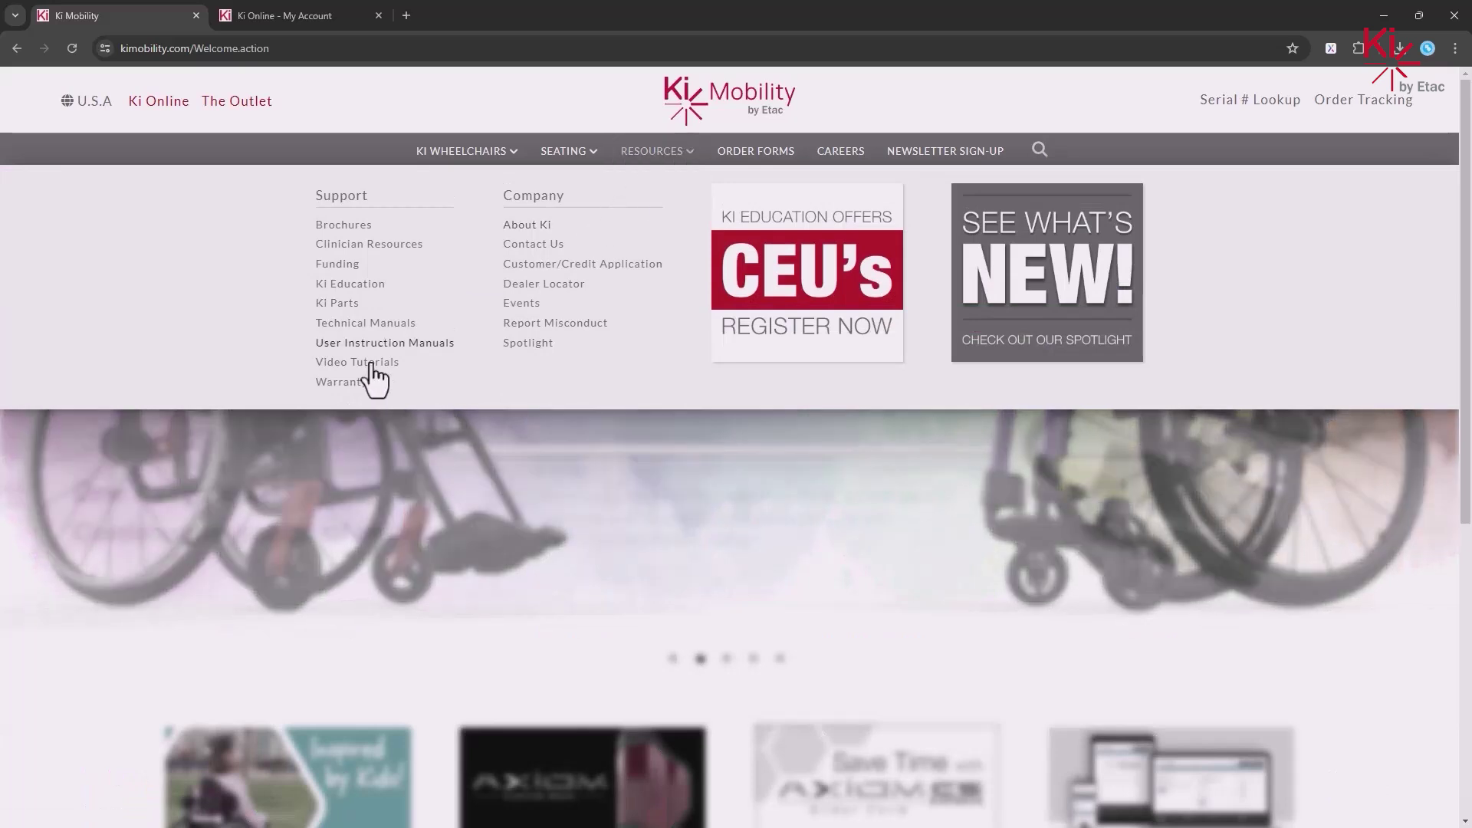
click(365, 365)
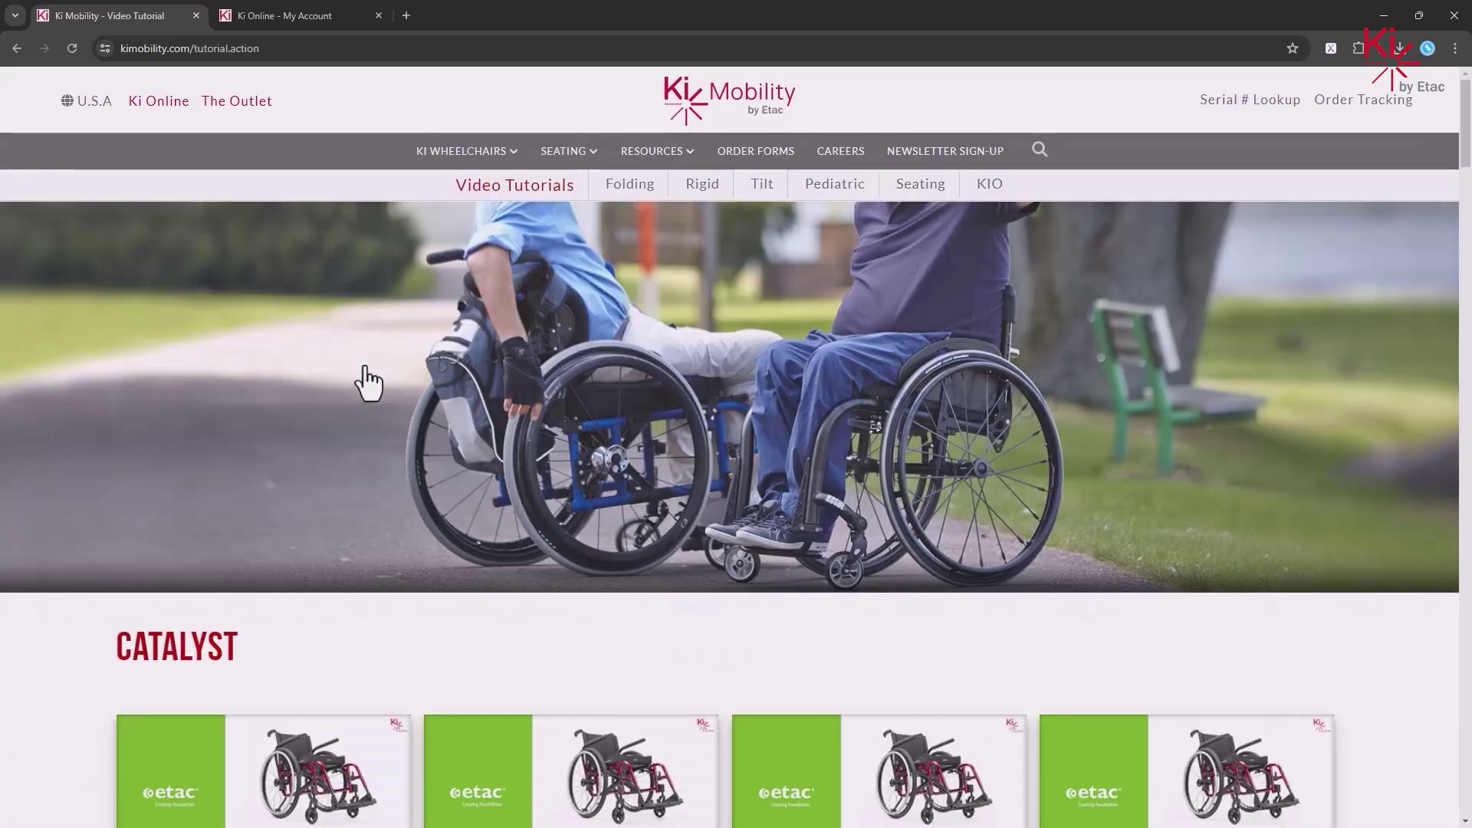